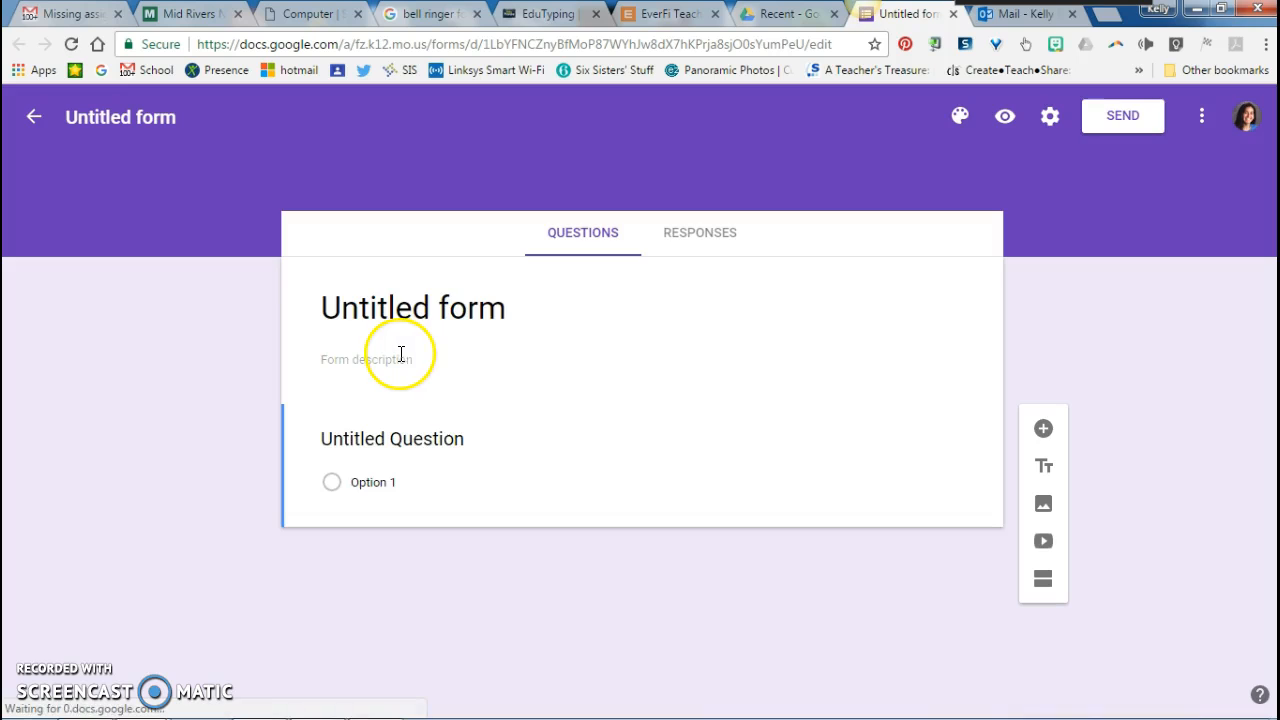
Name the form file "Google Form Demo 1" and set the form's displayed title to "Banquet Menu Planning"
click(104, 120)
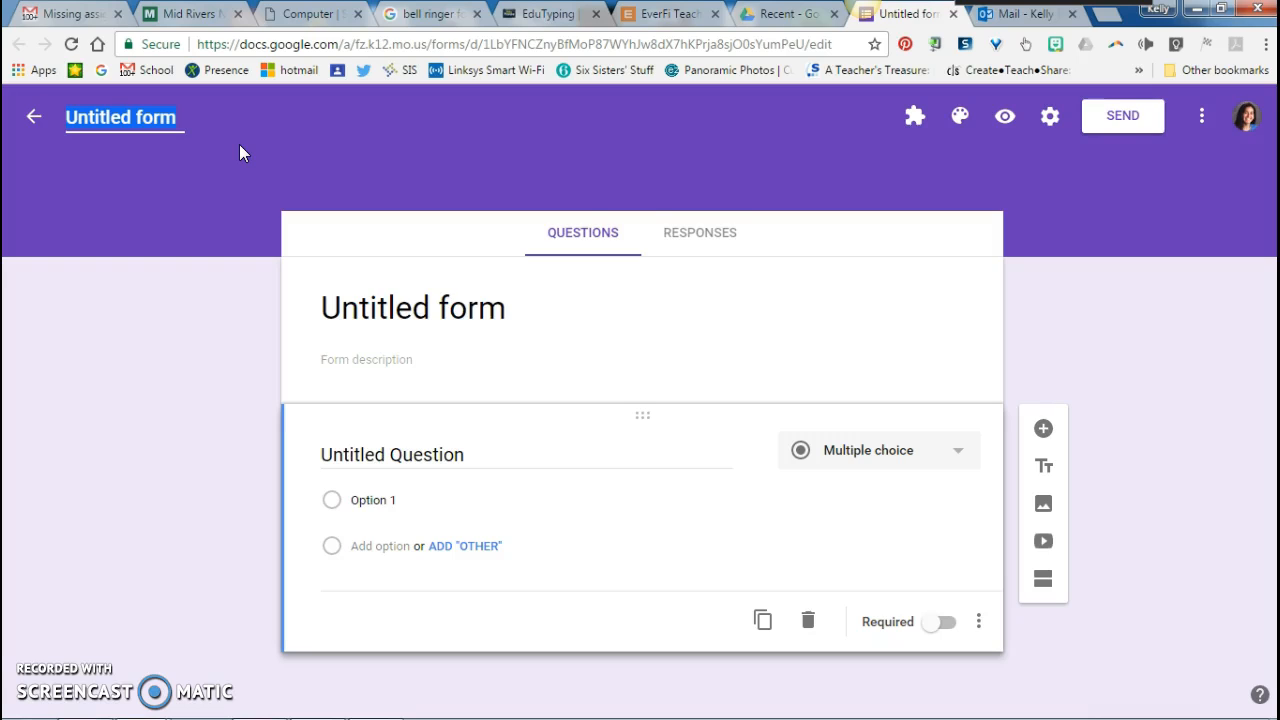
text(Google Form Demo 1)
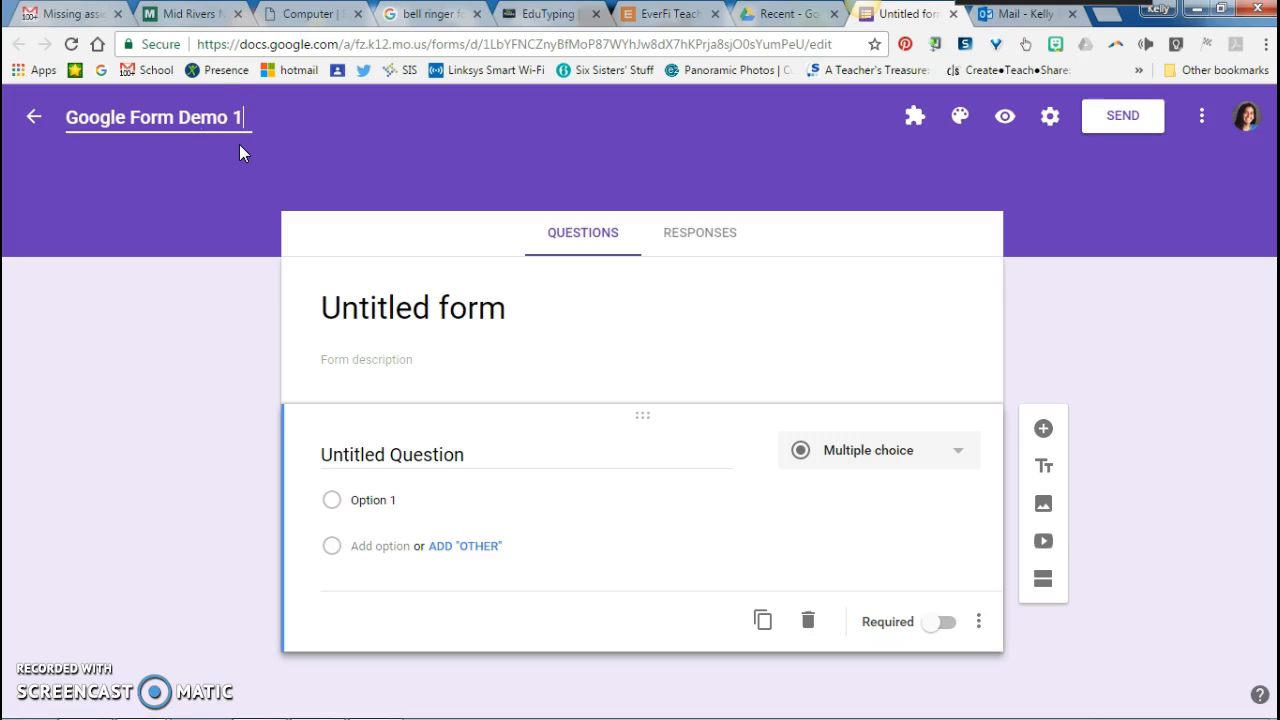
click(476, 303)
click(633, 310)
drag(633, 310, 310, 310)
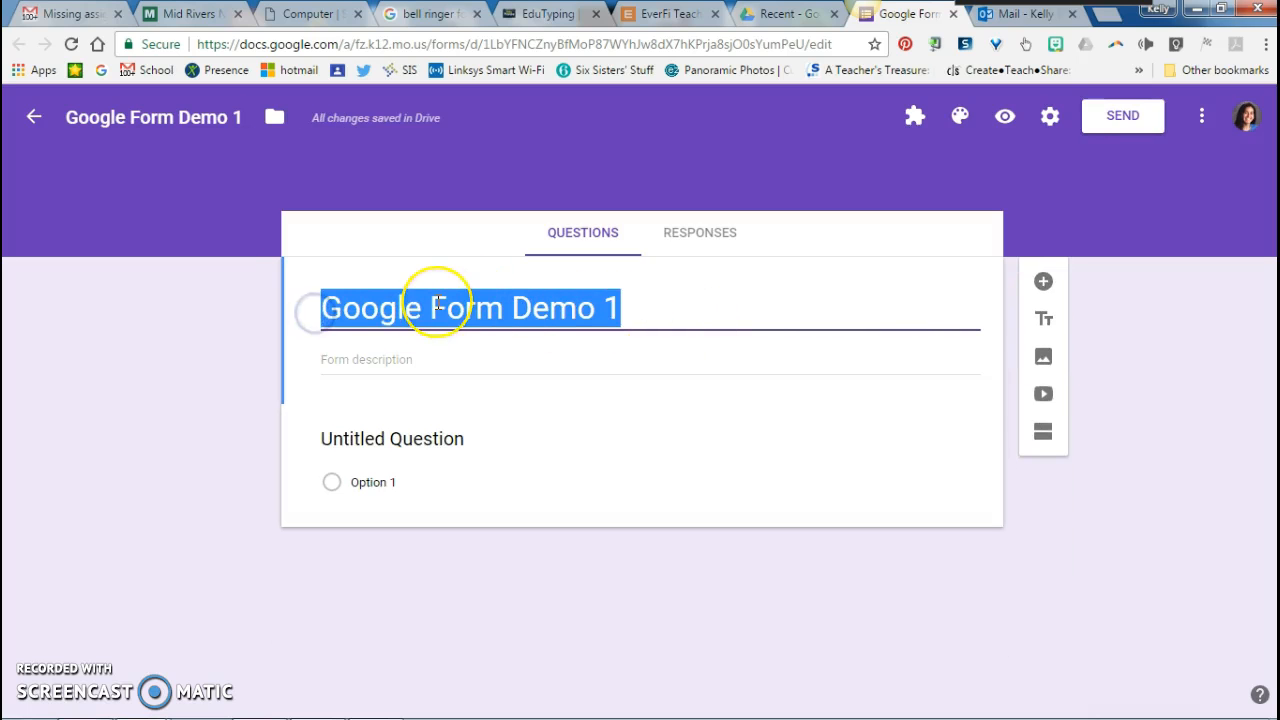
text(B)
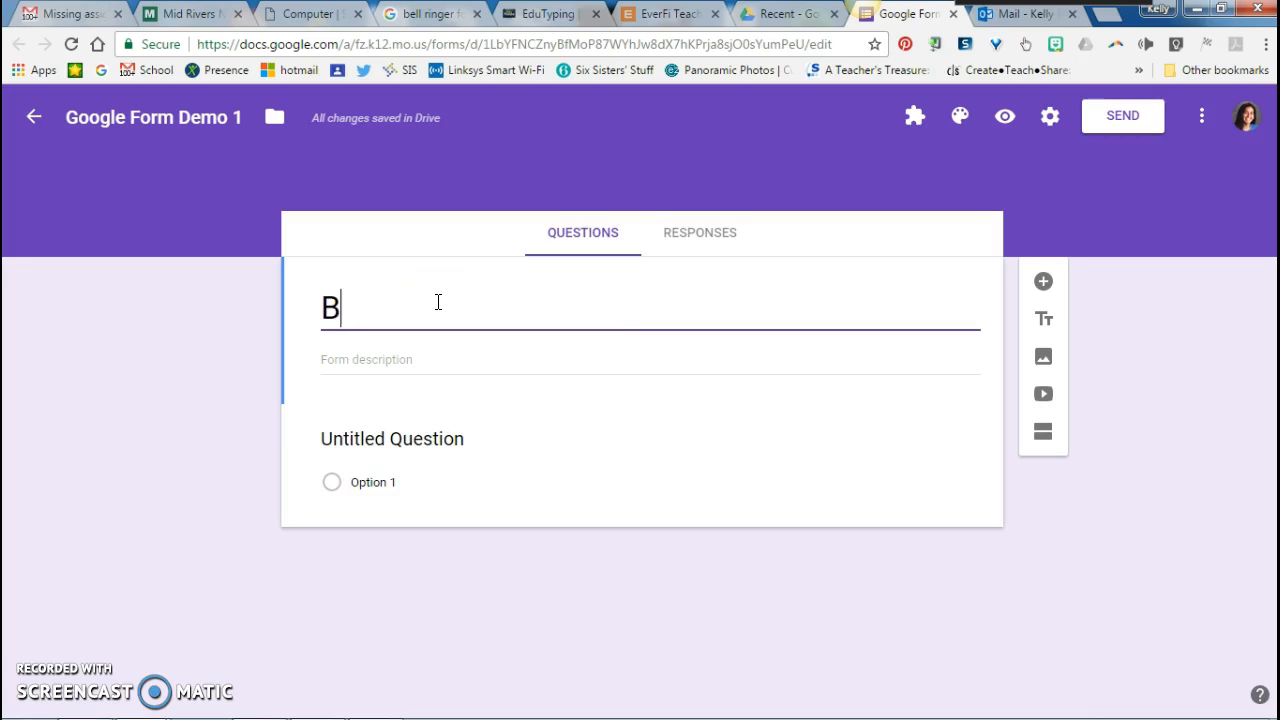
text(anquet )
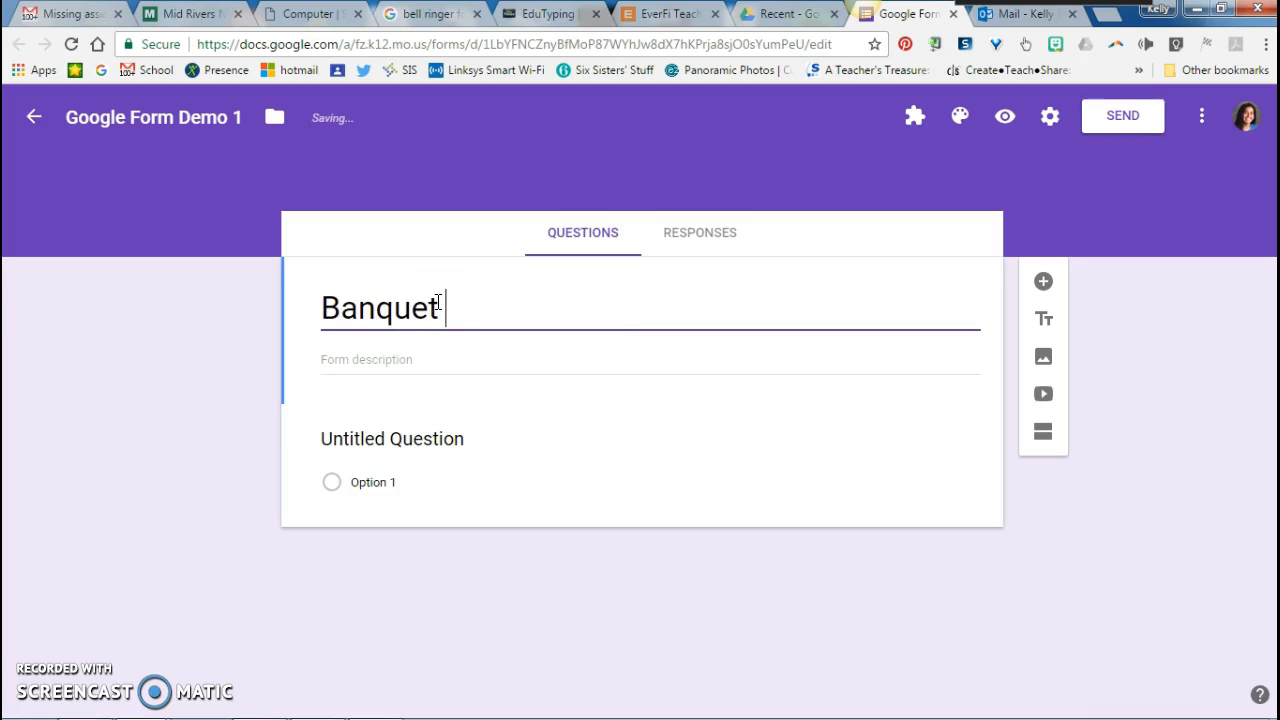
text(Menu Planning)
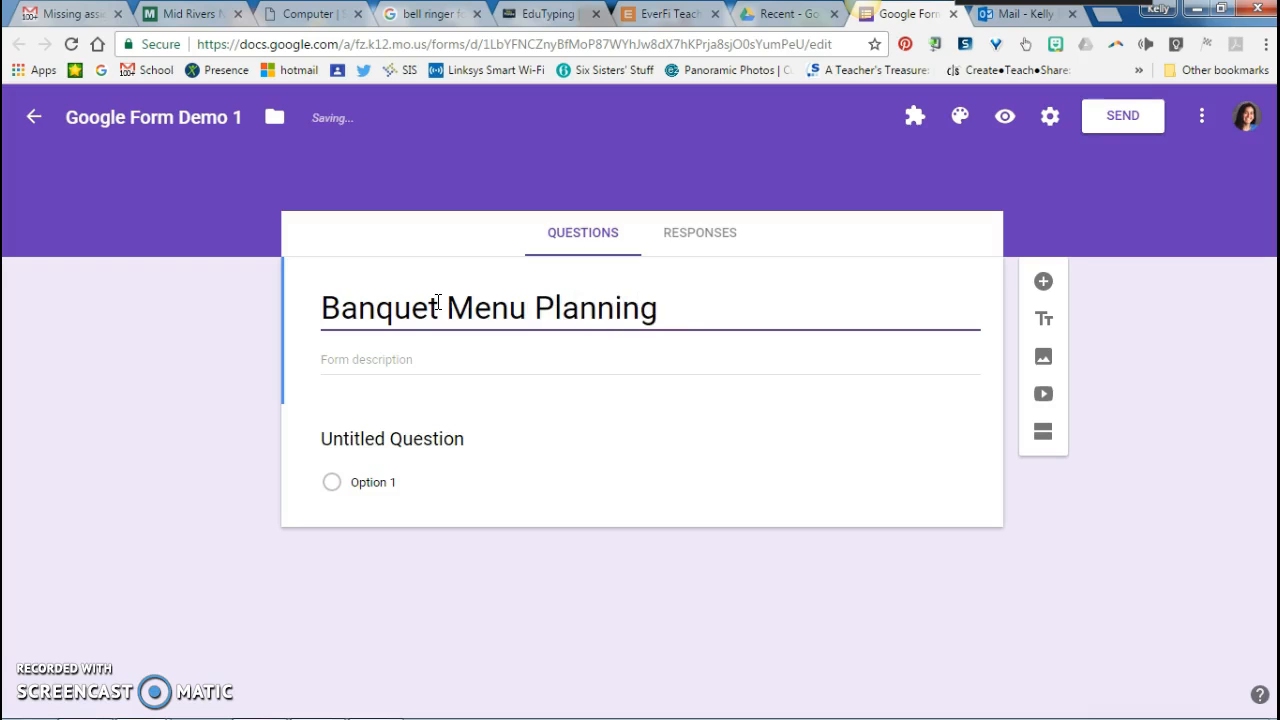
Set the form description to "Please help the committee plan for the upcoming banquet. Select the meal option you would like to see on the menu."
click(399, 359)
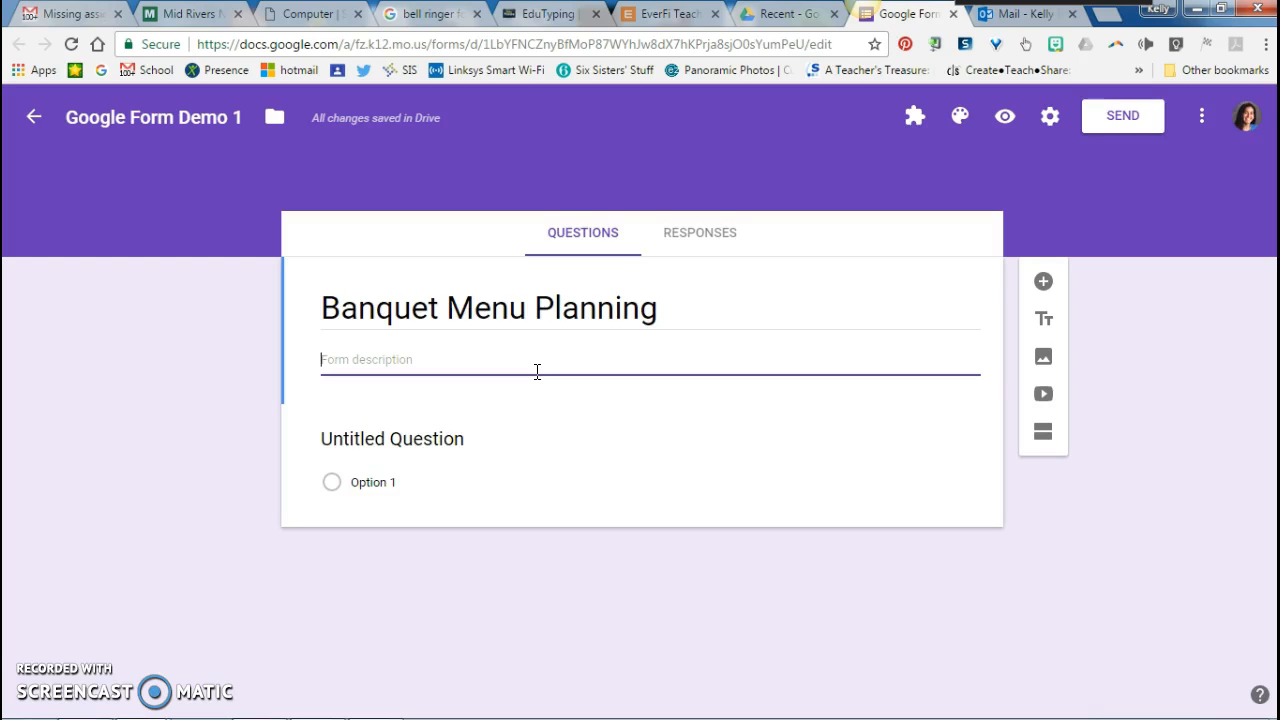
text(Please help the committee plan t)
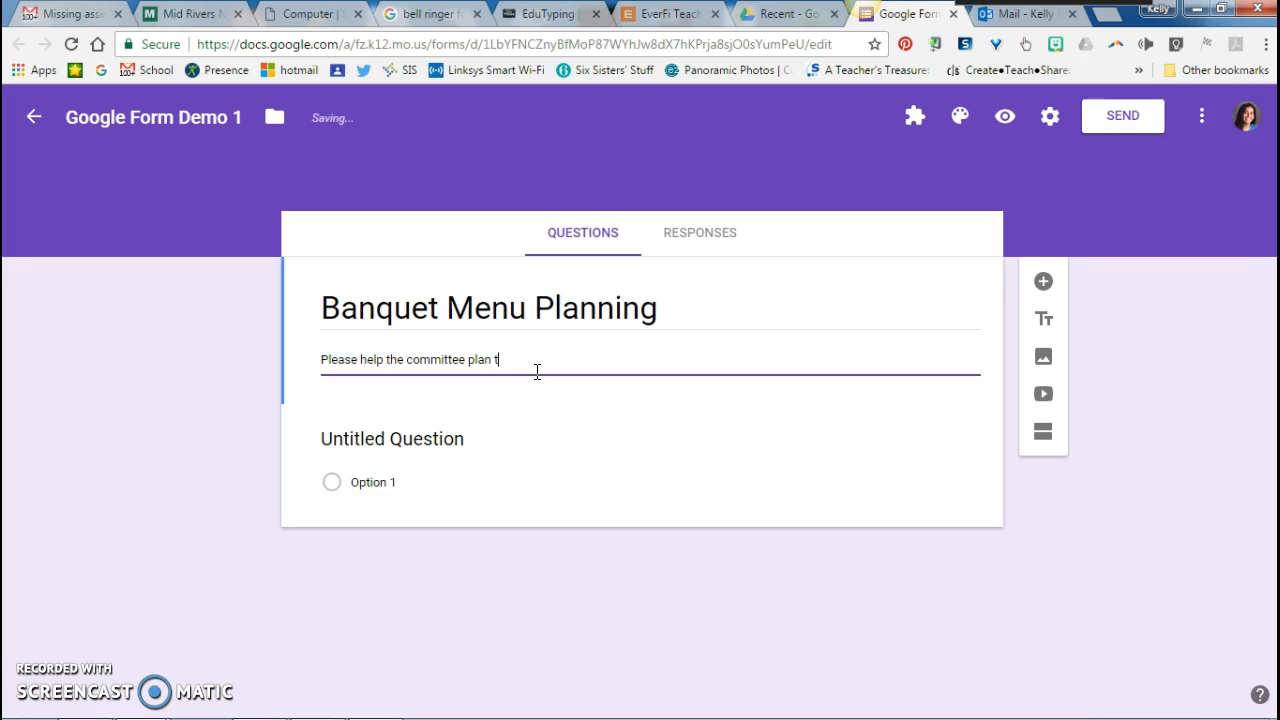
key(BackSpace)
text(for the upcoming )
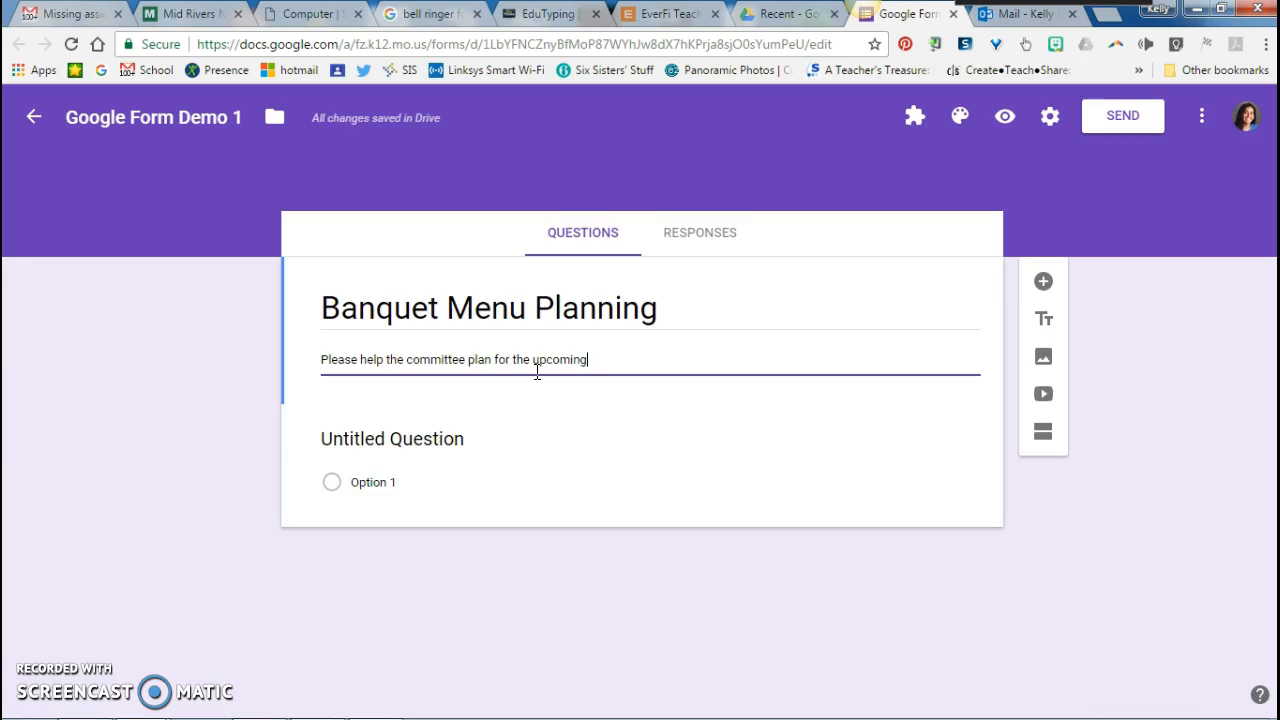
text(banquet)
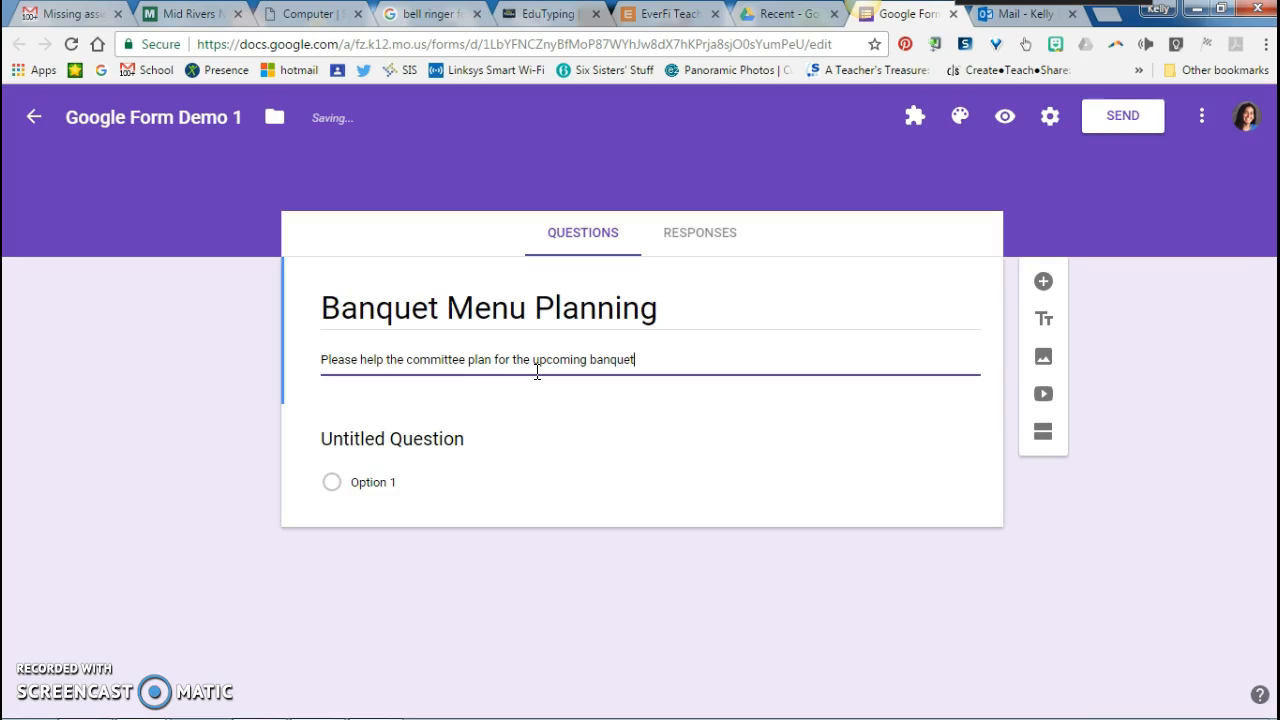
text(. Select the mea)
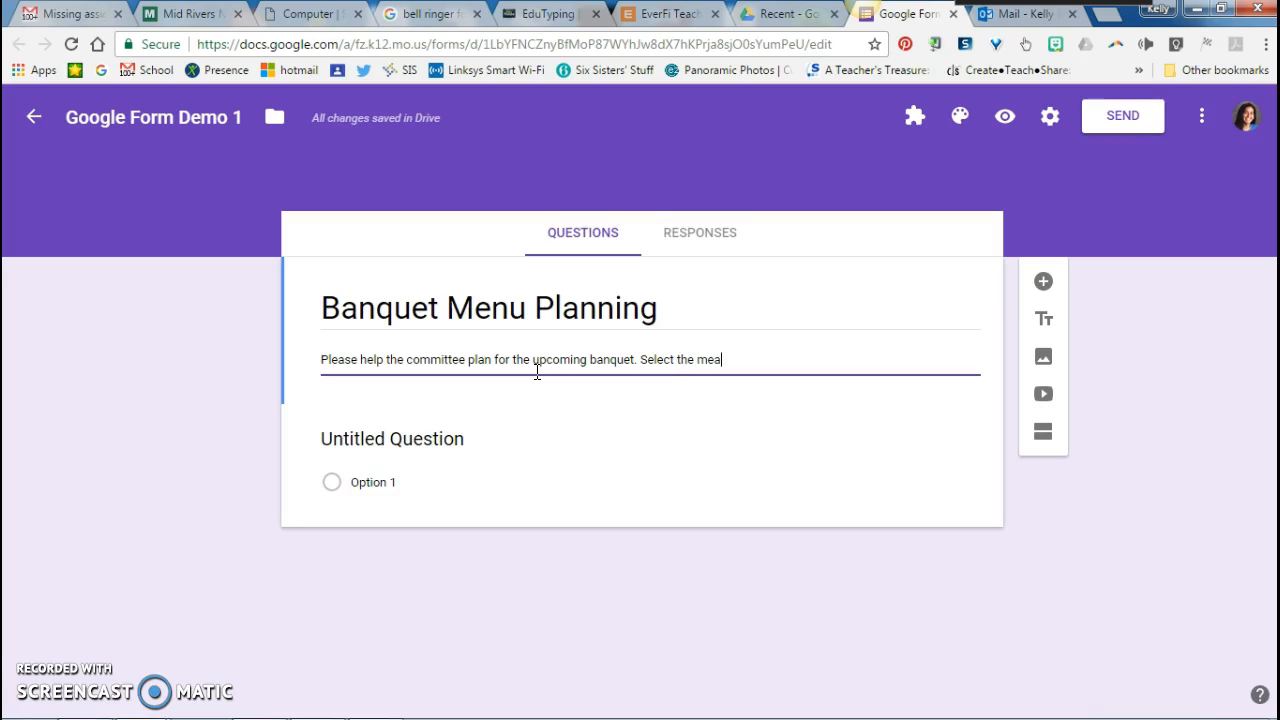
text(l option )
text(you owu)
key(BackSpace)
key(BackSpace)
key(BackSpace)
text(would like to see )
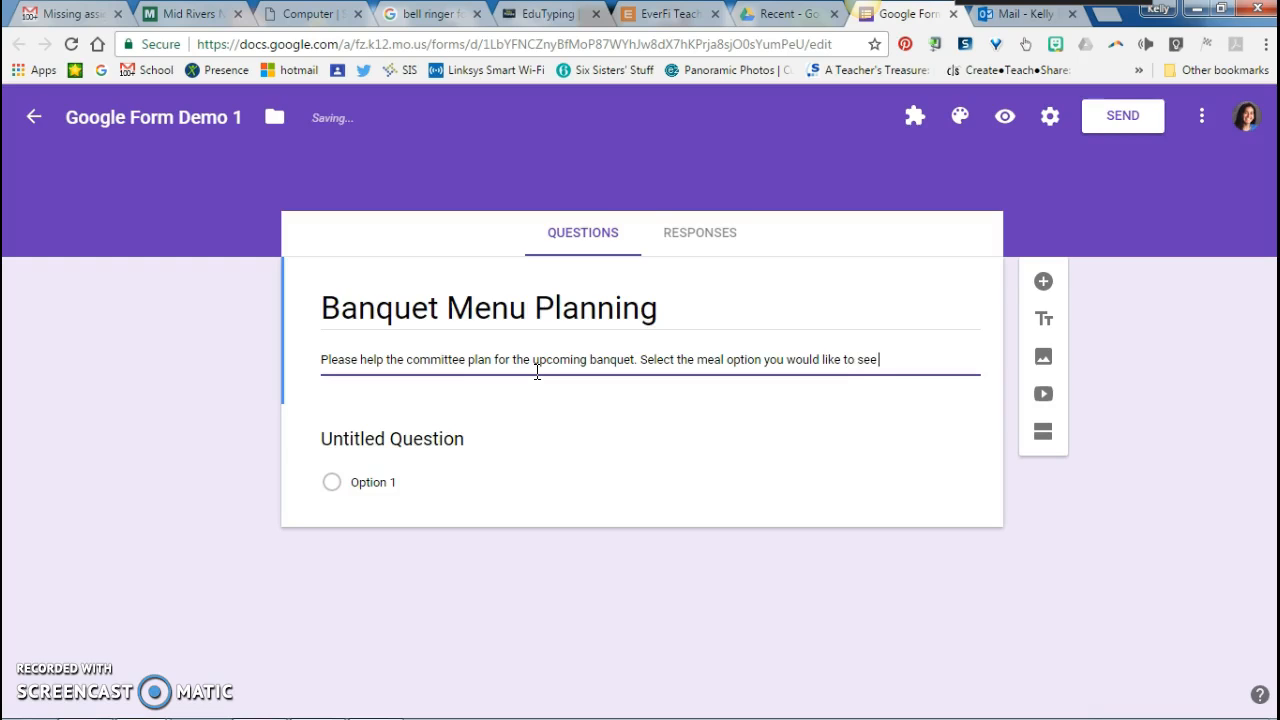
text(on the menu.)
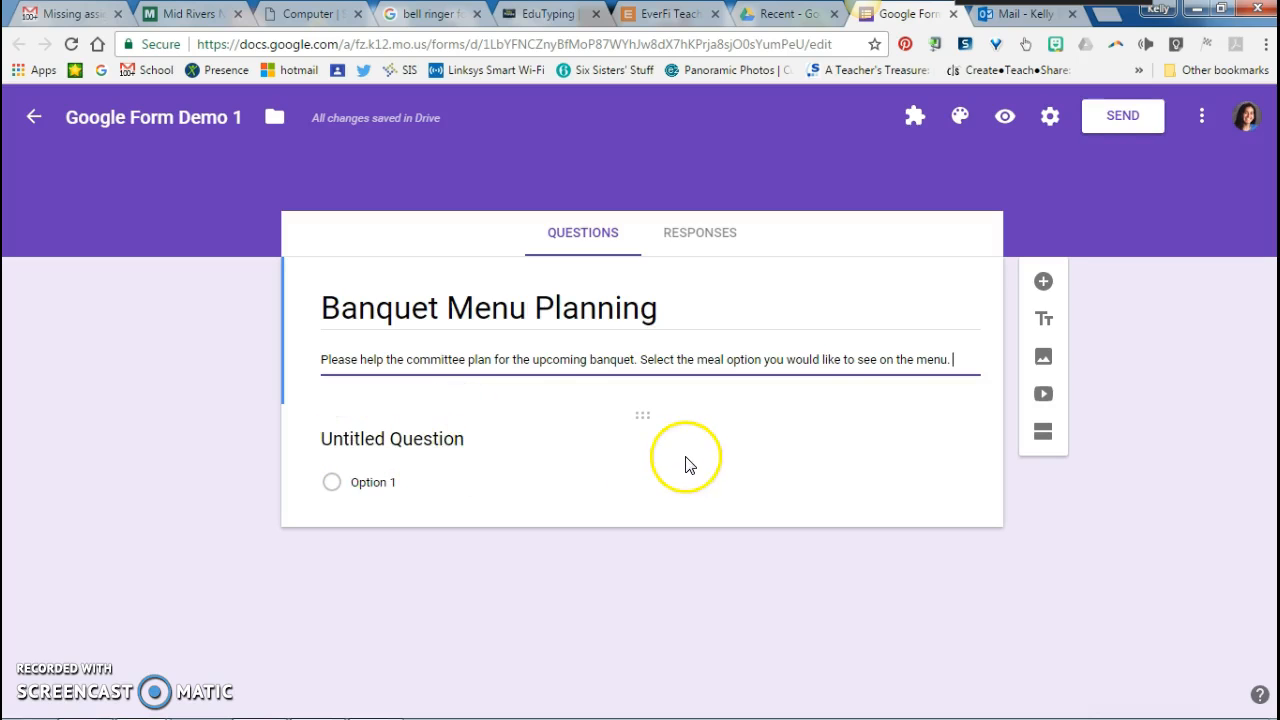
Replace the untitled question's text with "1. Select a main dish"
click(374, 438)
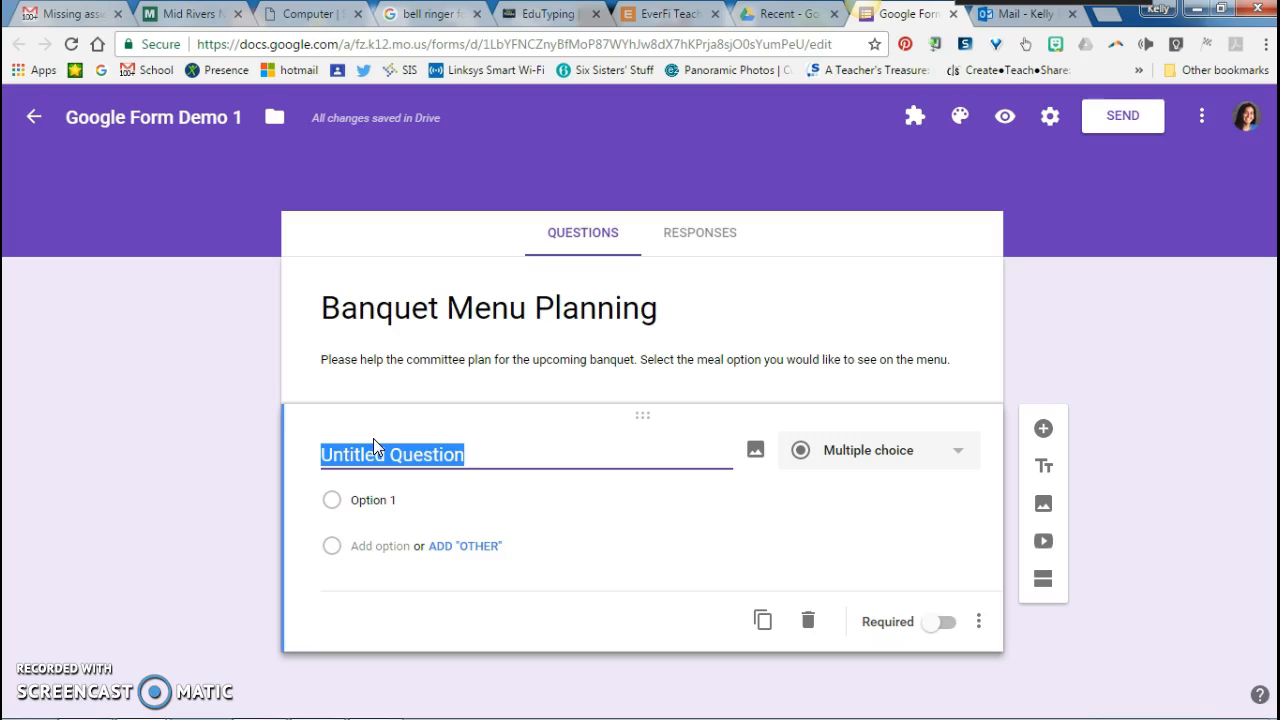
text(1. )
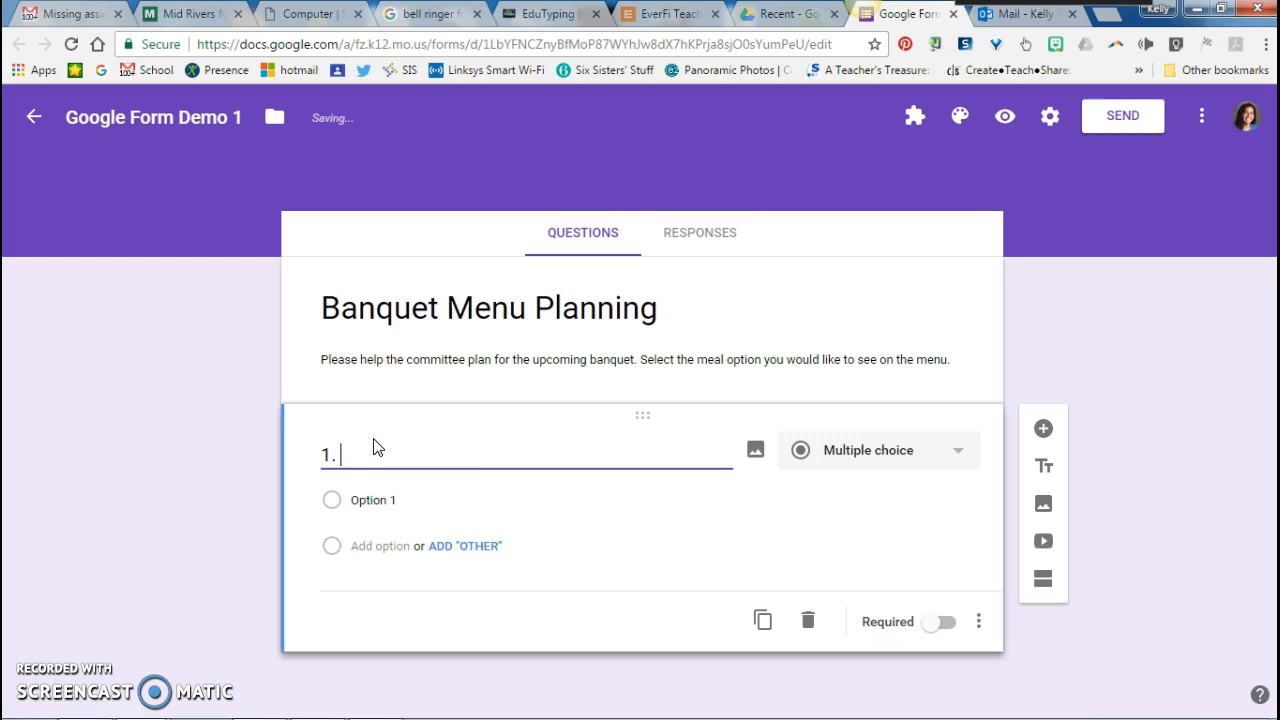
text(Select a main dish)
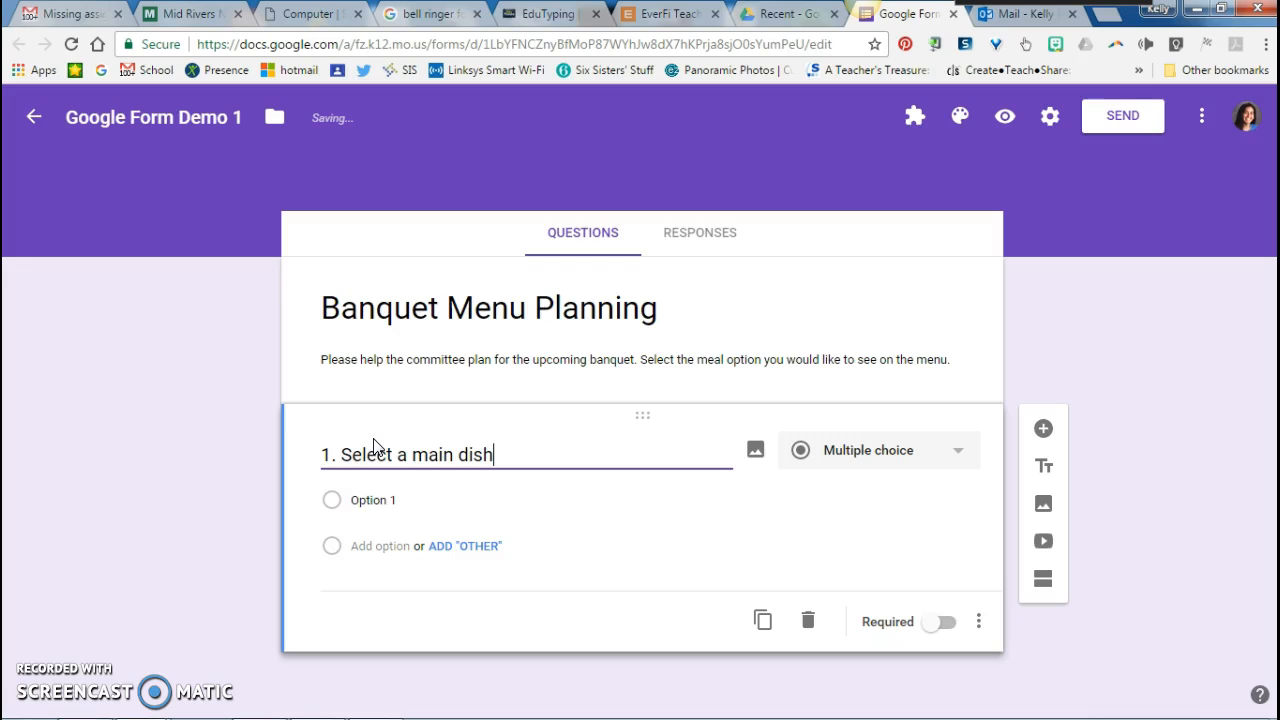
Enter Baked Chicken & rice, Lasagna and Baked Ham as the first three answer options of the main dish question
click(378, 499)
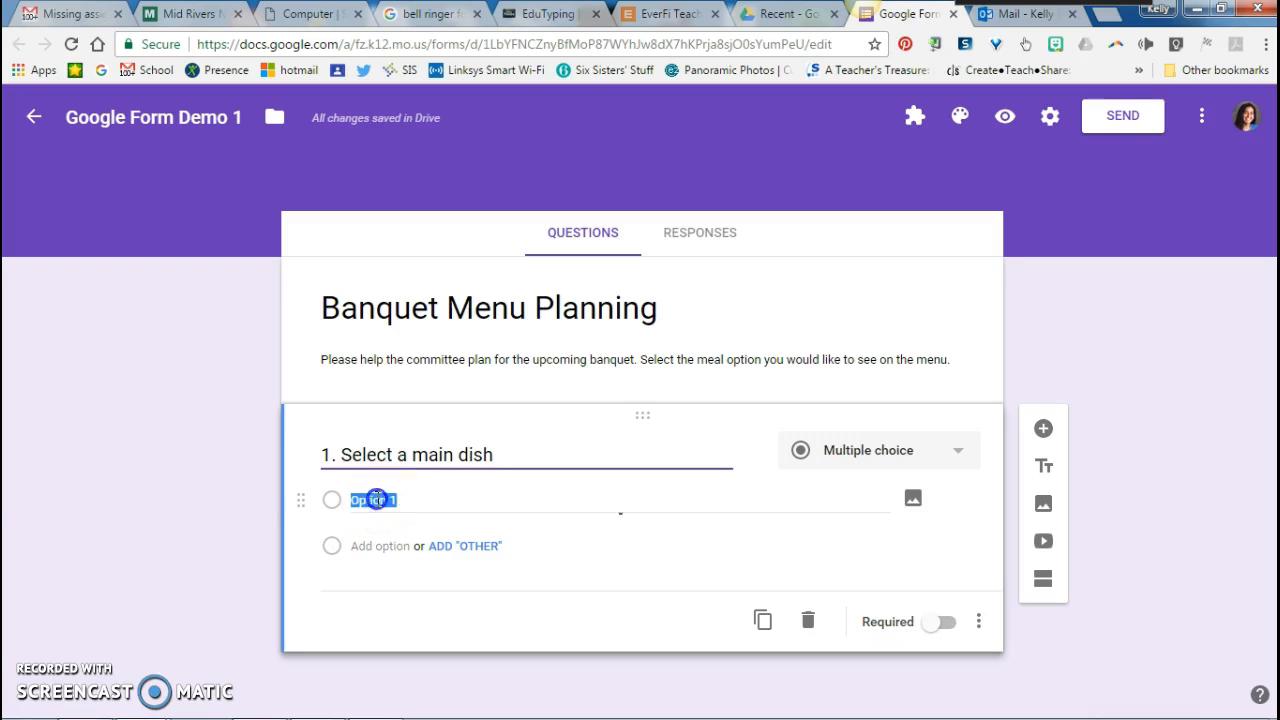
text(Baked Chicken & rice)
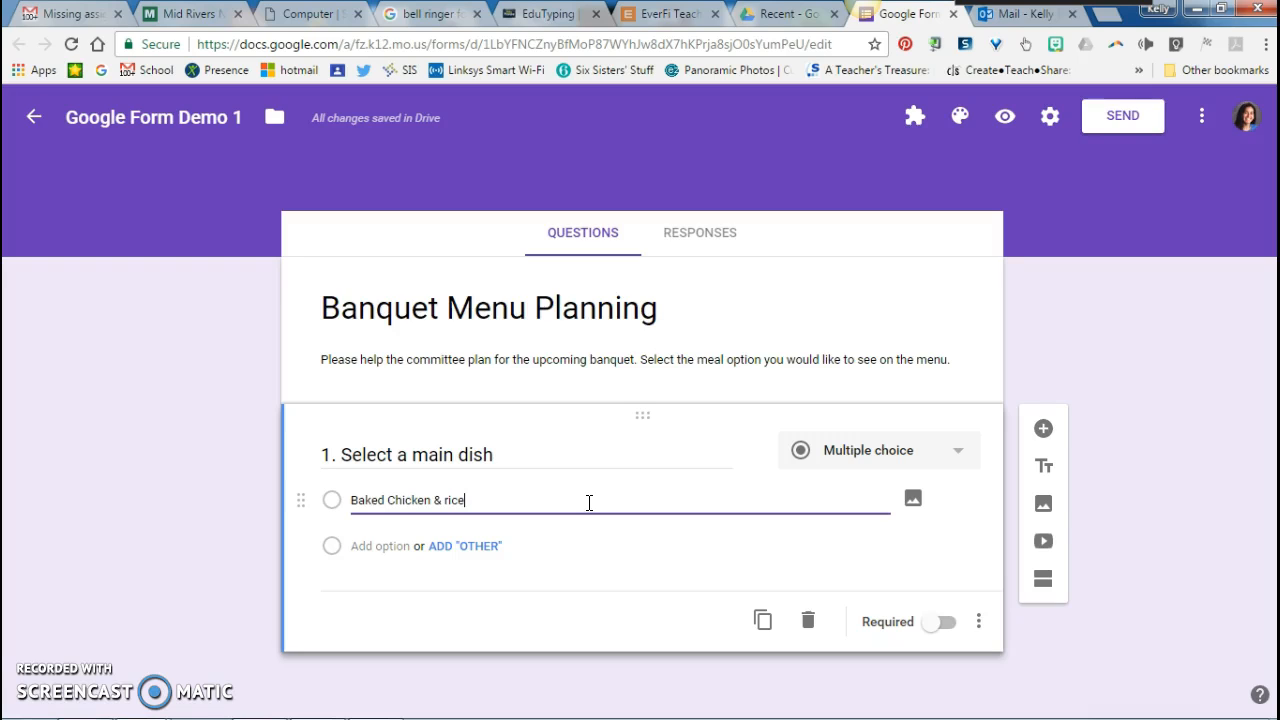
key(Return)
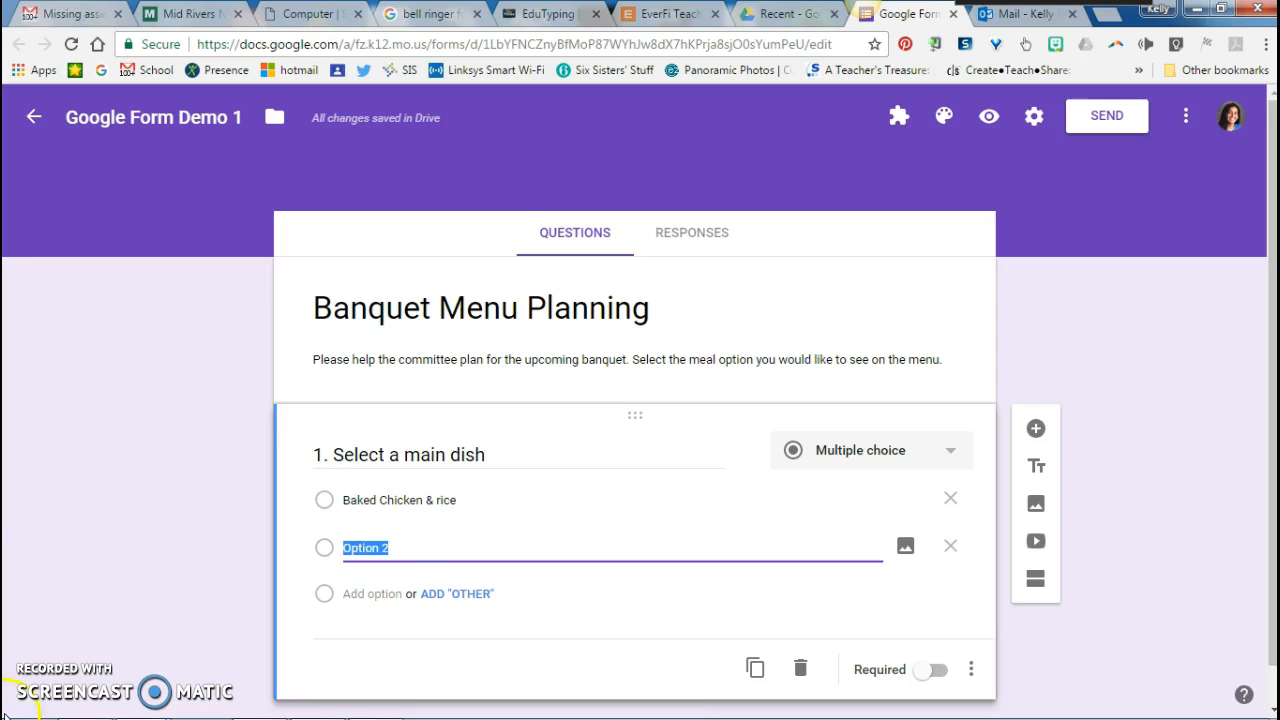
text(Lasagna)
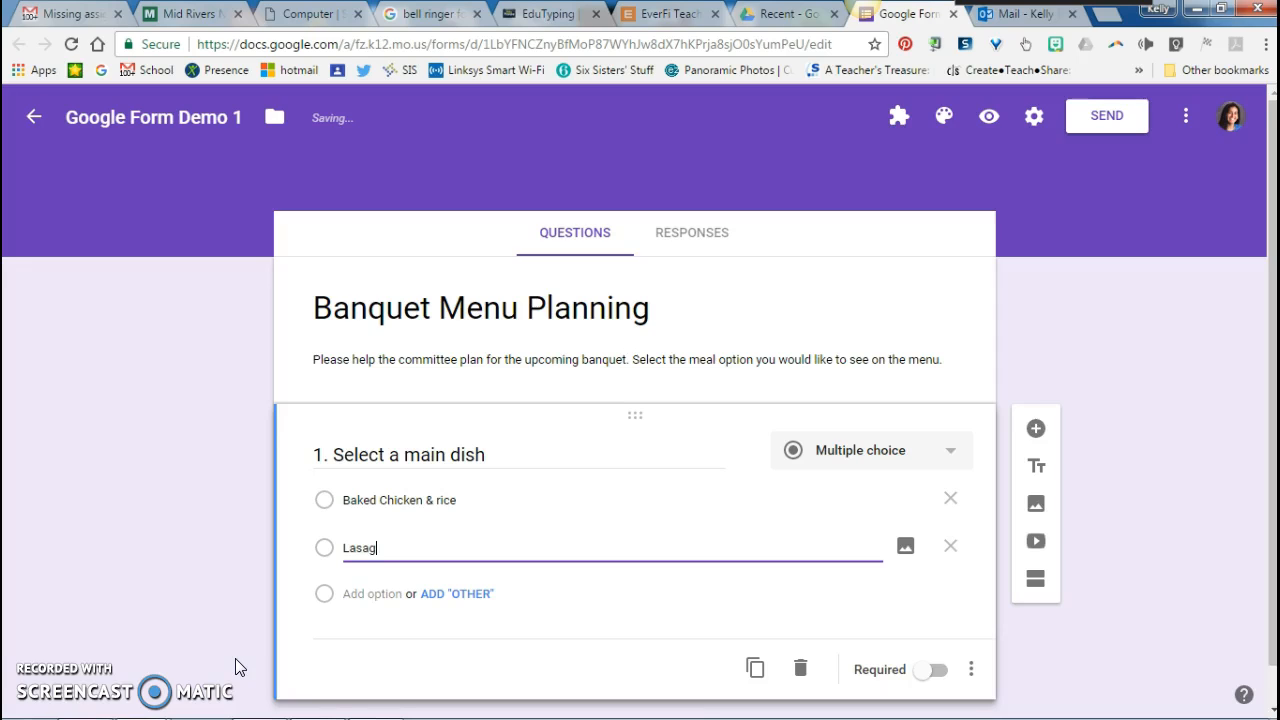
key(Return)
text(Baked Ham)
key(Return)
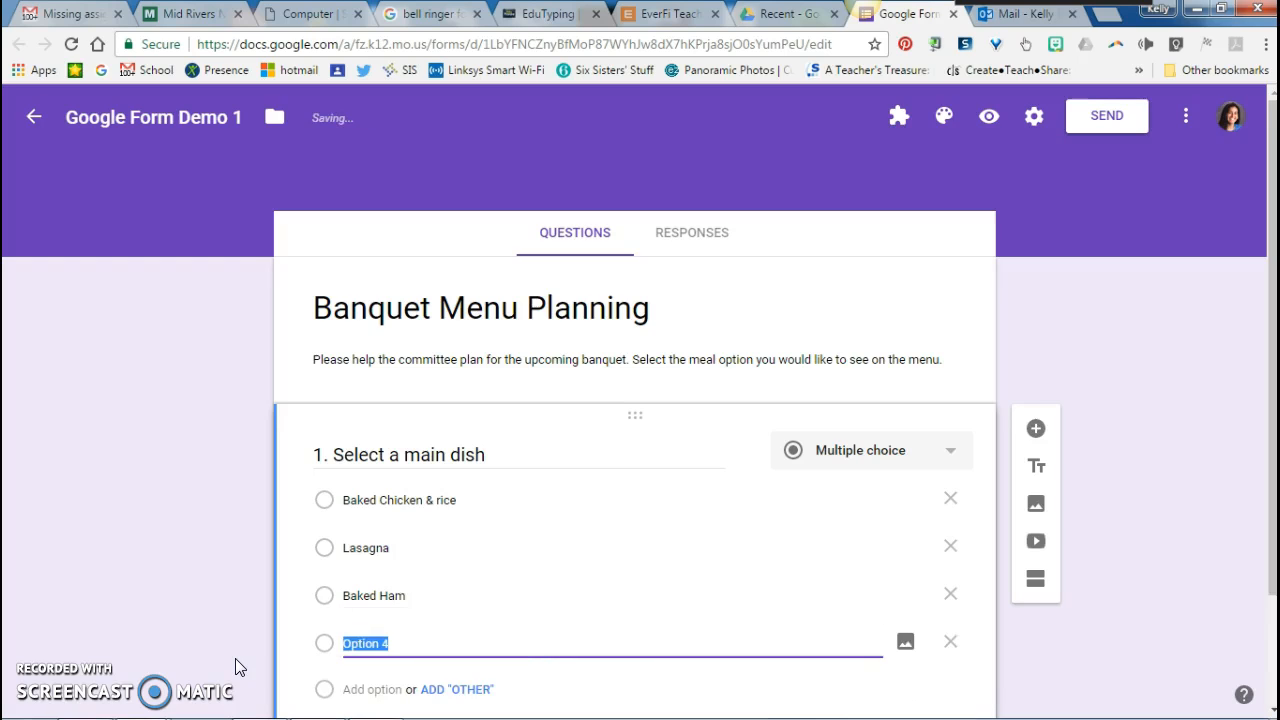
Add Pork Tenderloin and Cheese Ravioli as the fourth and fifth options of the main dish question
text(Pork Tenderlio)
key(BackSpace)
key(BackSpace)
key(BackSpace)
text(loin)
key(Return)
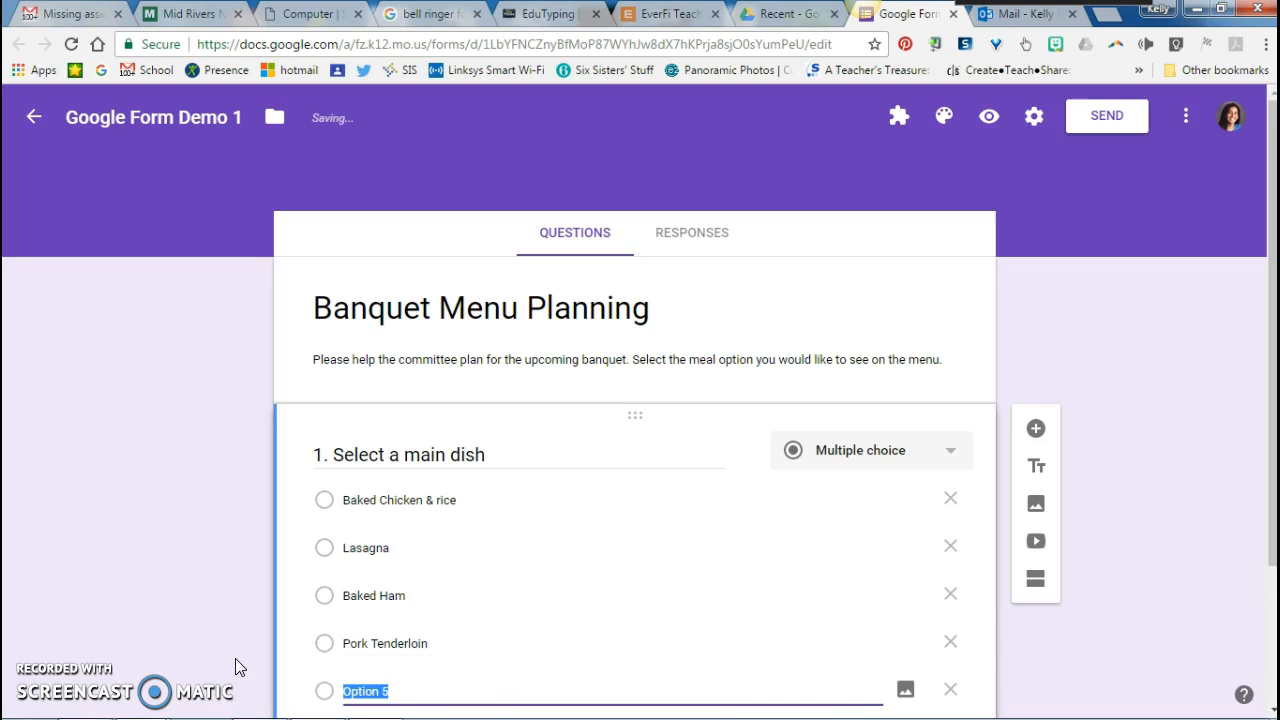
text(Cheese)
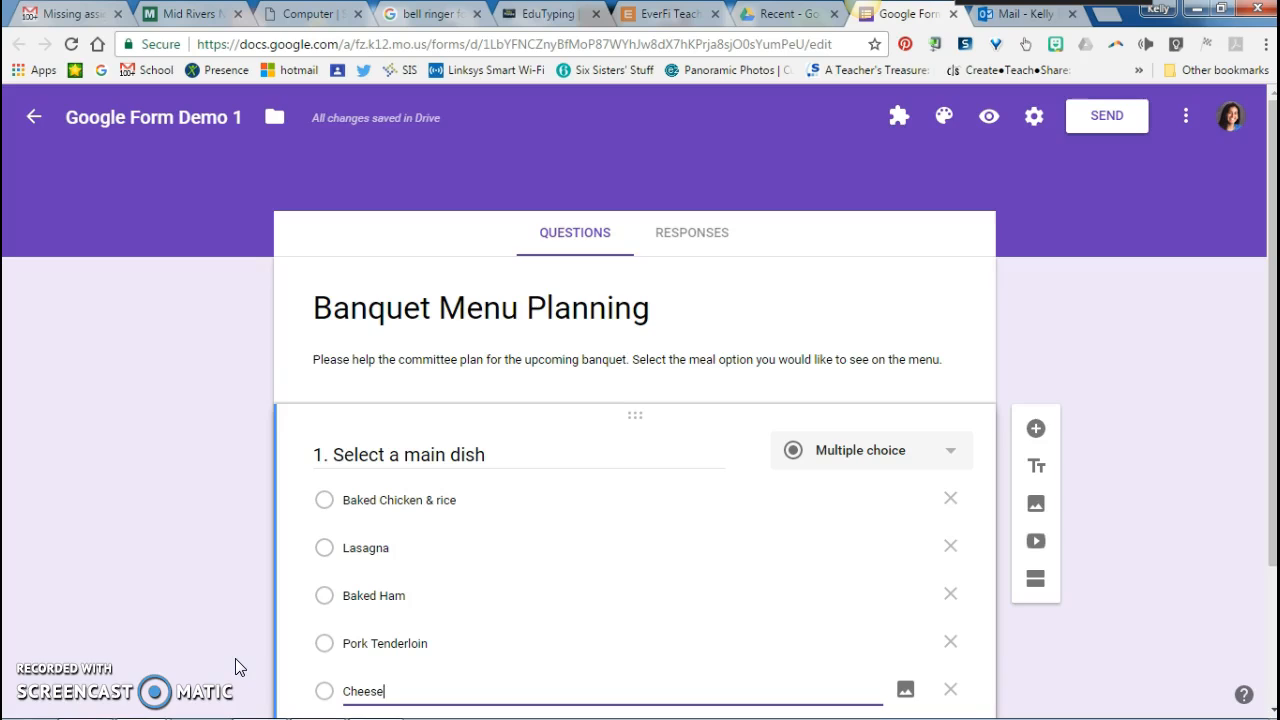
text( Rav)
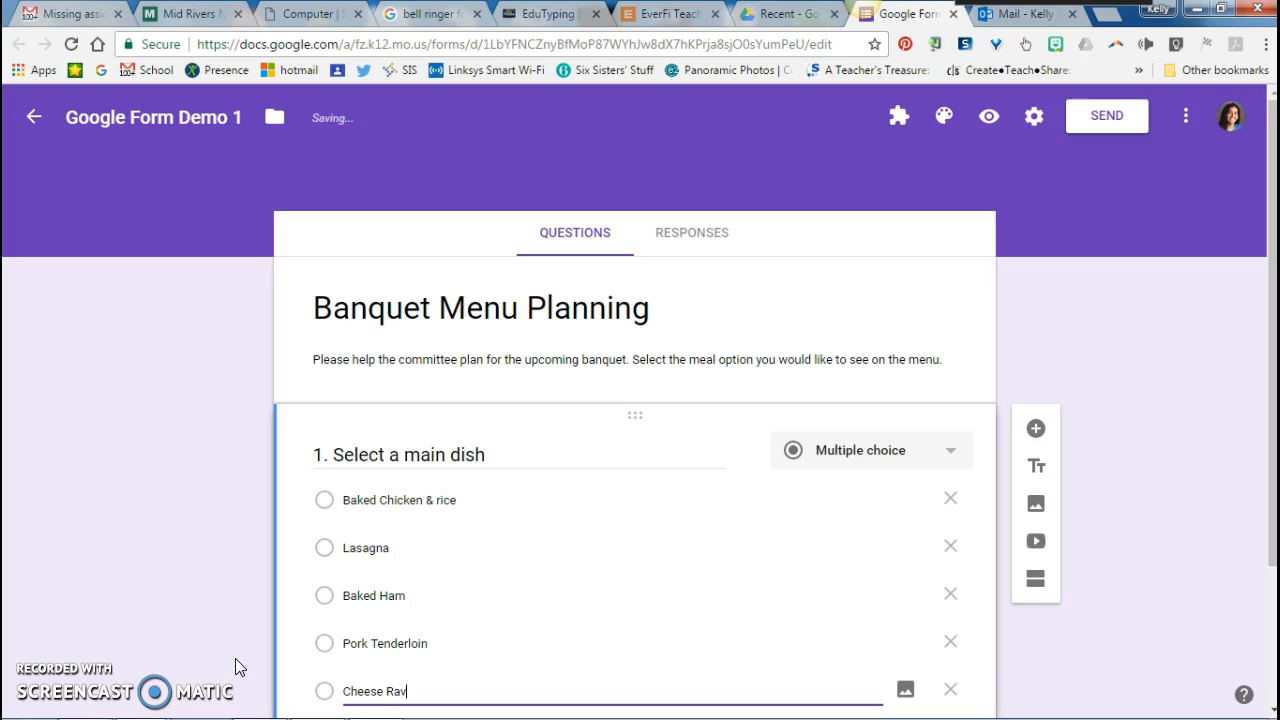
text(ioli)
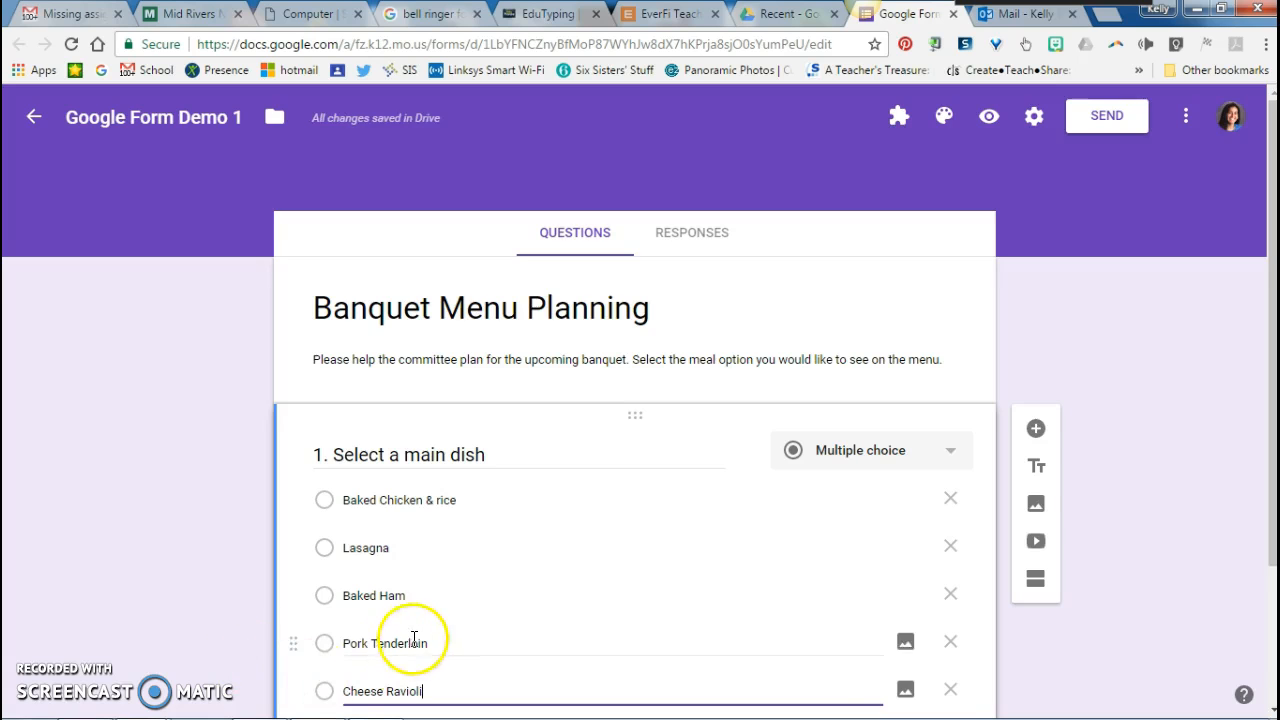
Make the main dish question required
scroll(343, 551, down, 1)
scroll(378, 653, down, 1)
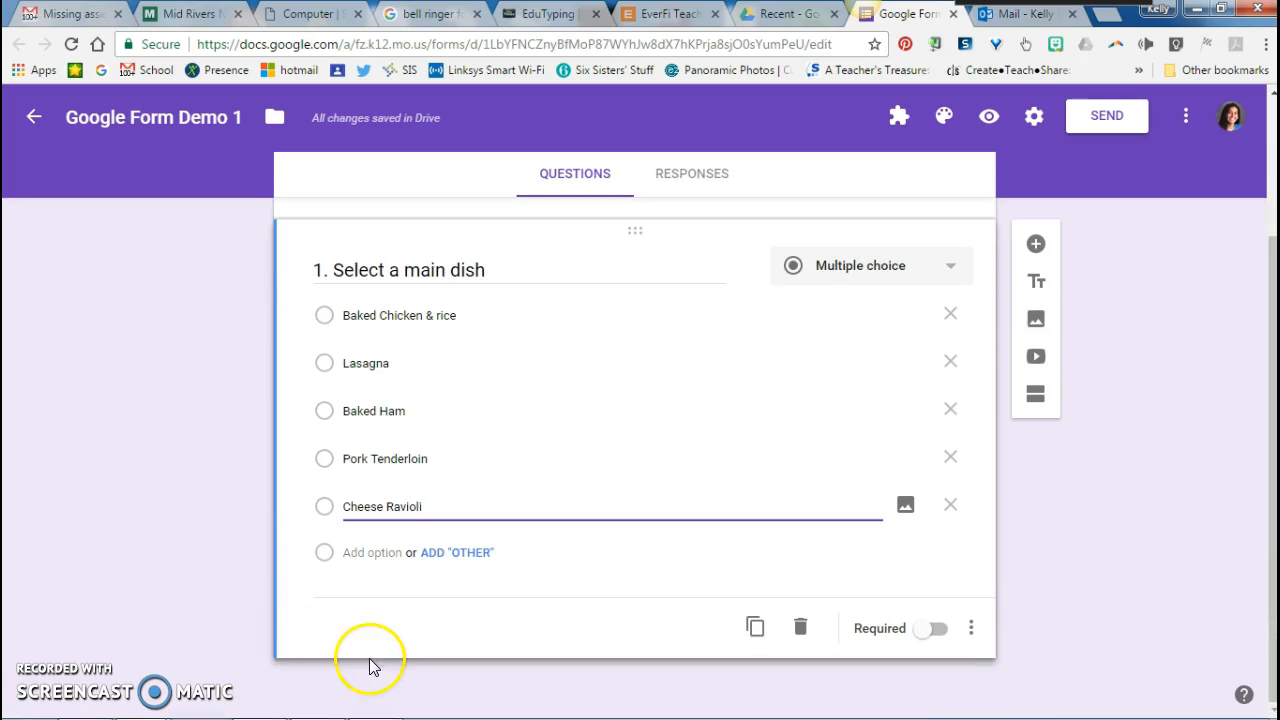
click(935, 630)
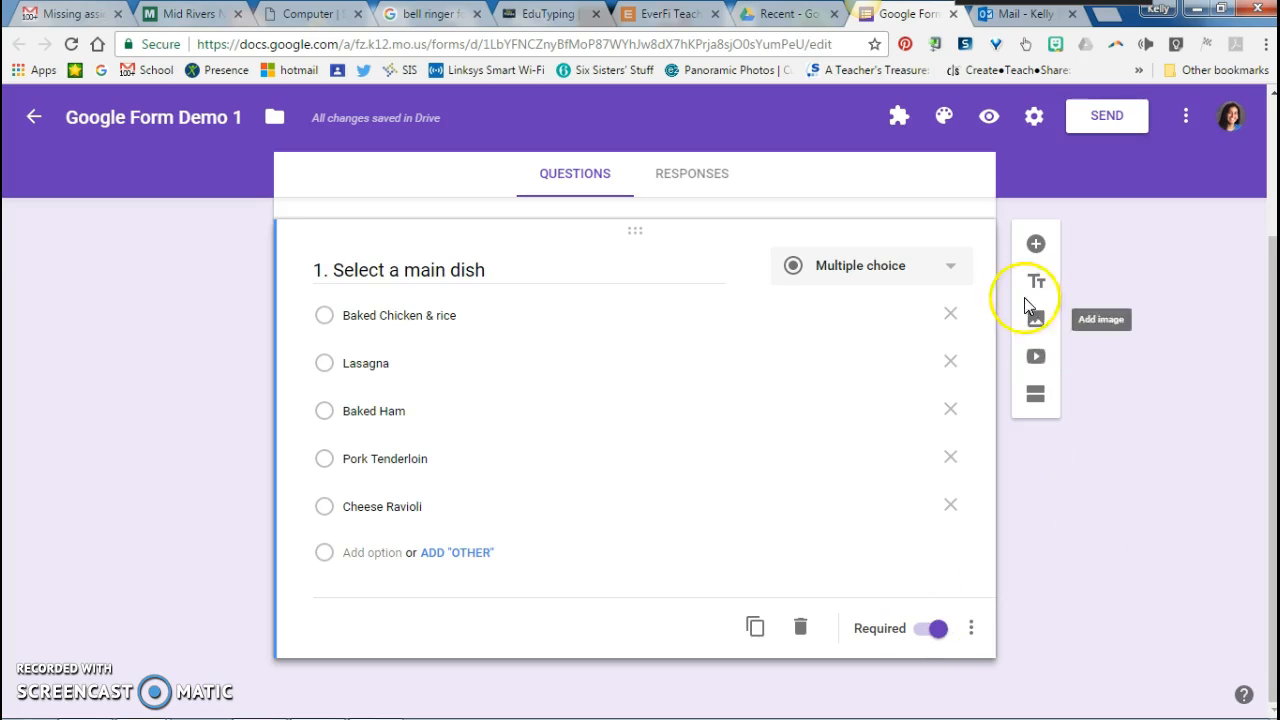
Add a new question to the form with the text "2. Select a soup"
click(1036, 246)
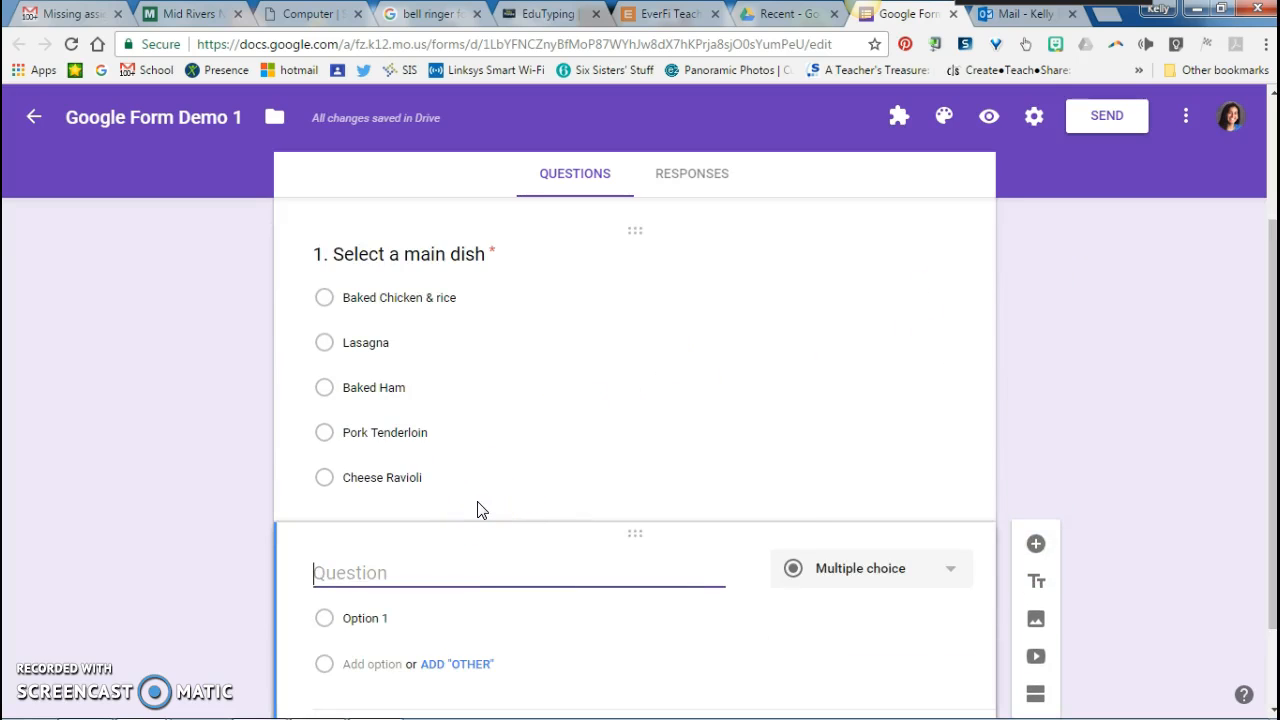
text(2.)
text(Select a soup)
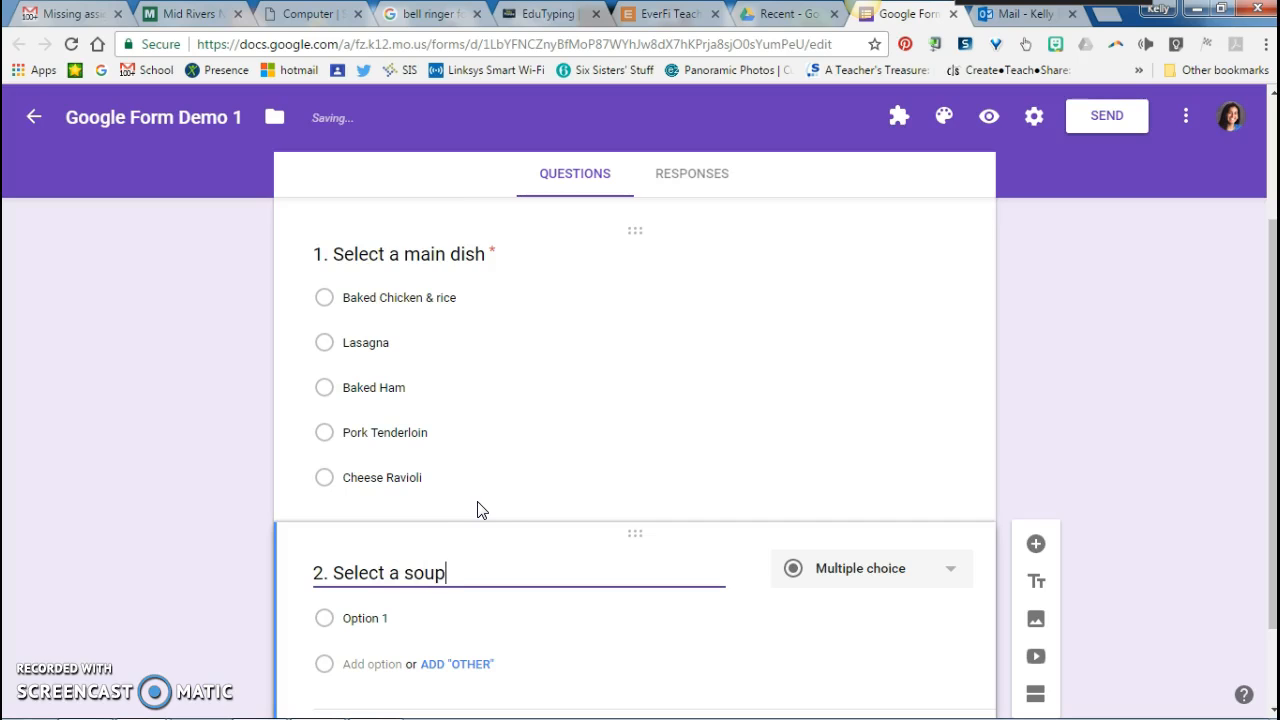
Enter Chicken Soup, Clam Chowder, Potato Soup and Cheddar Broccoli as the answer options of the soup question
click(372, 612)
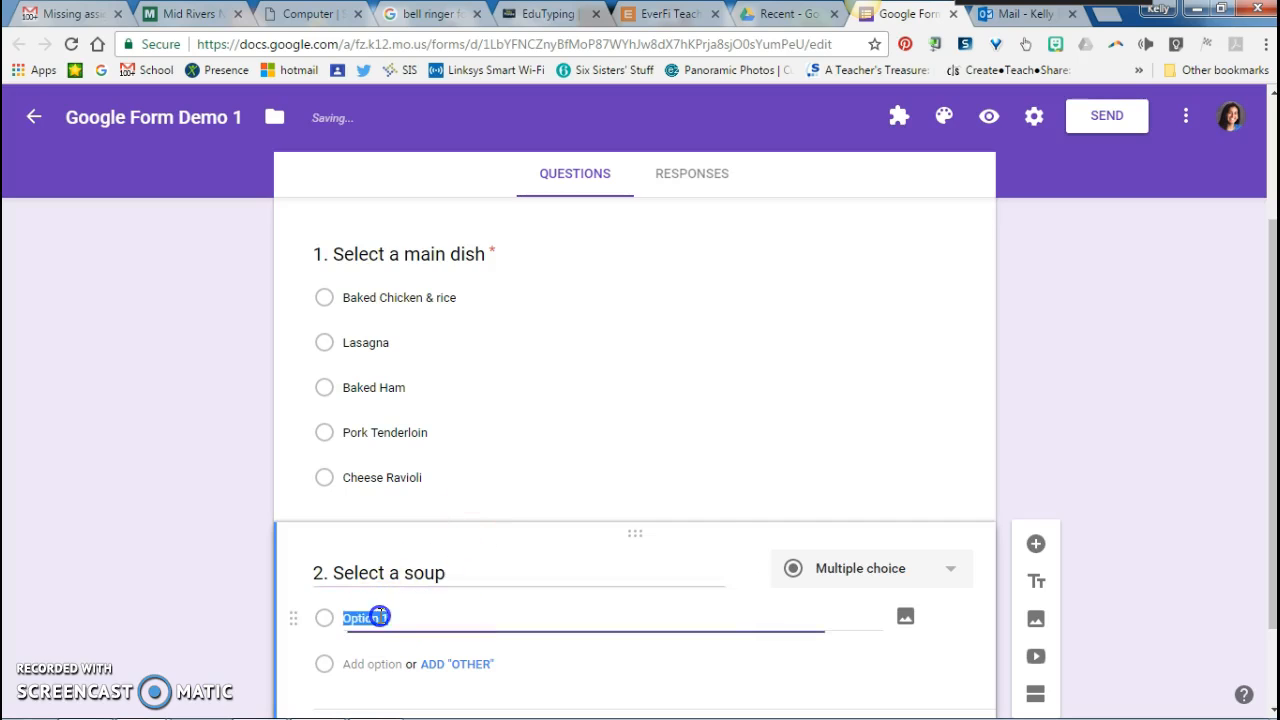
text(Chicken Sou)
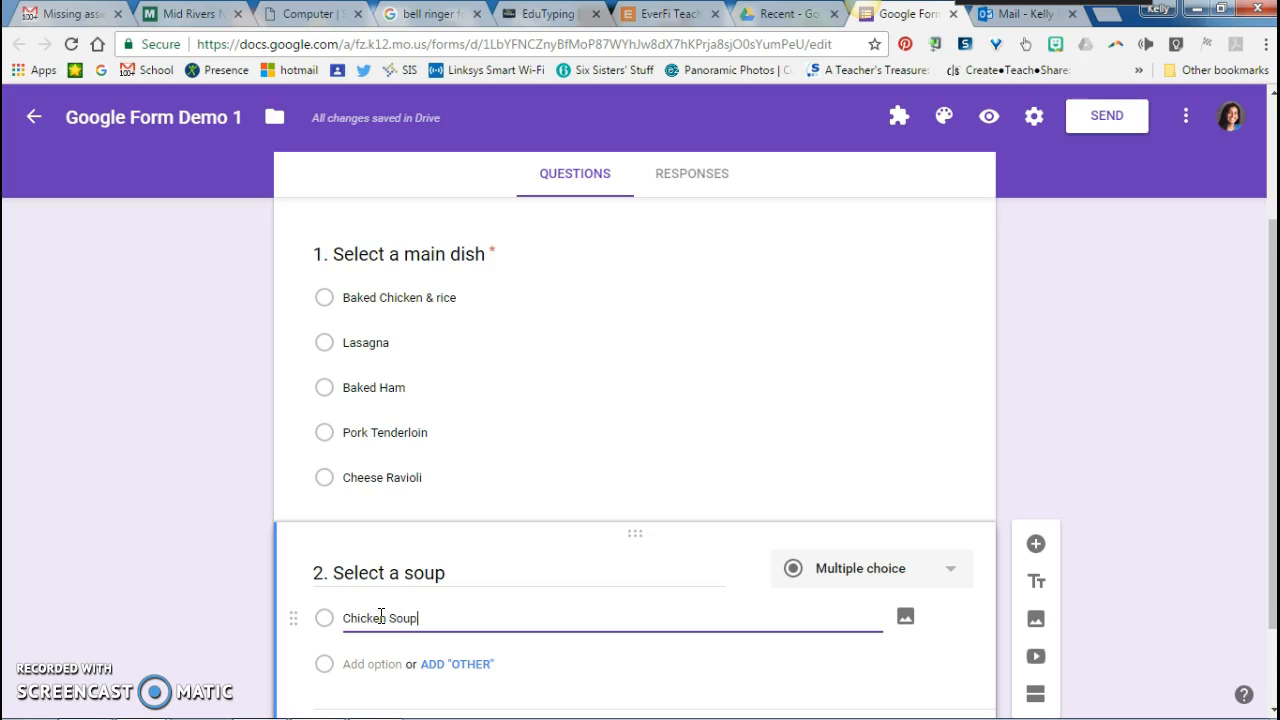
text(p)
key(Return)
text(Cl)
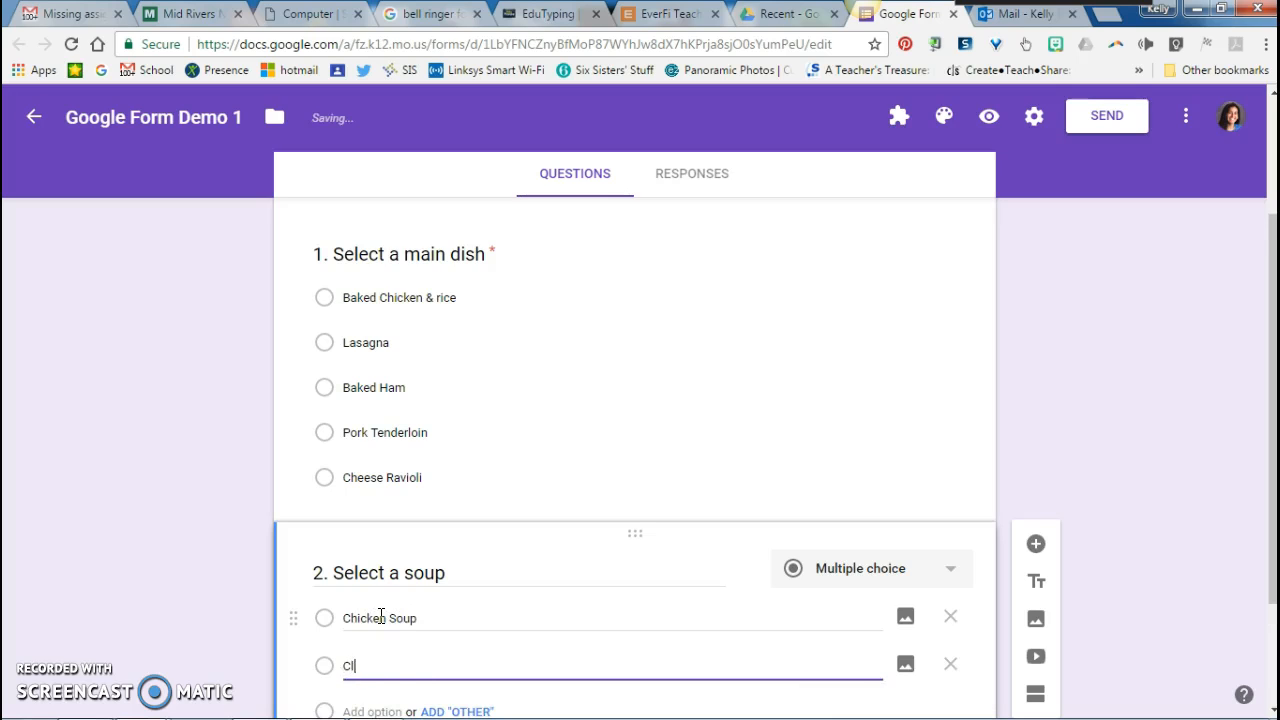
text(am Chowder)
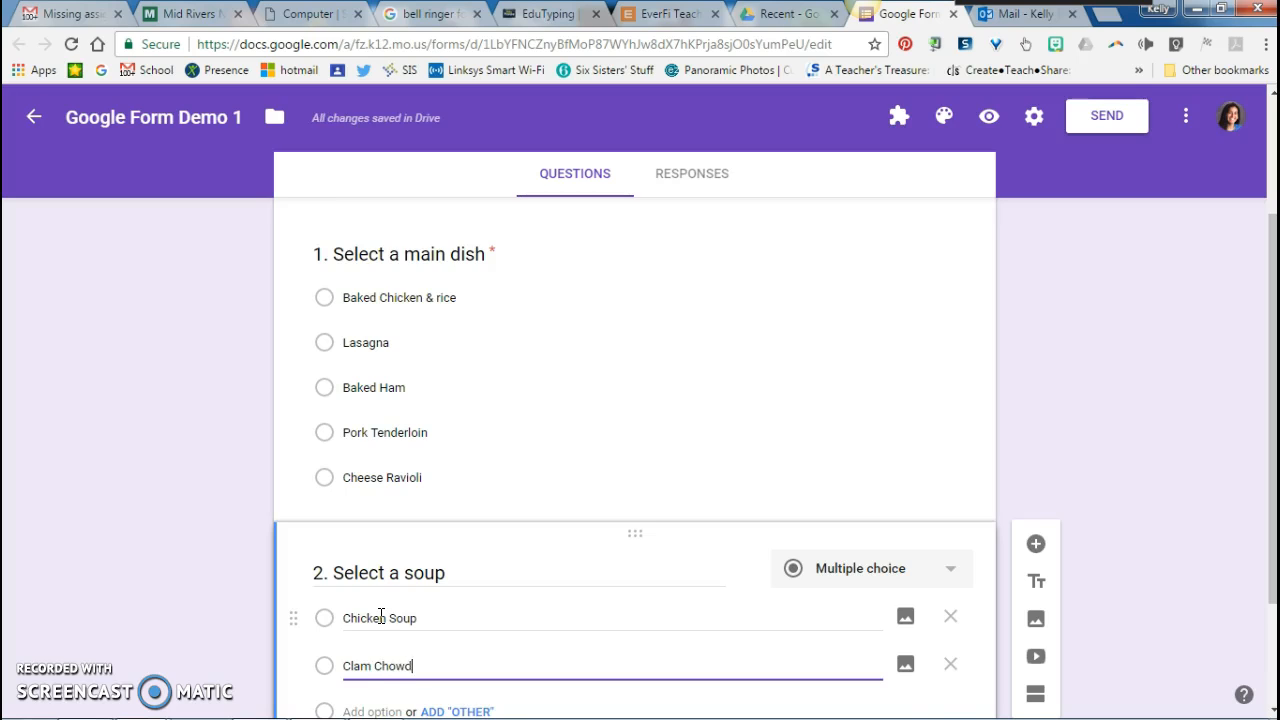
key(Return)
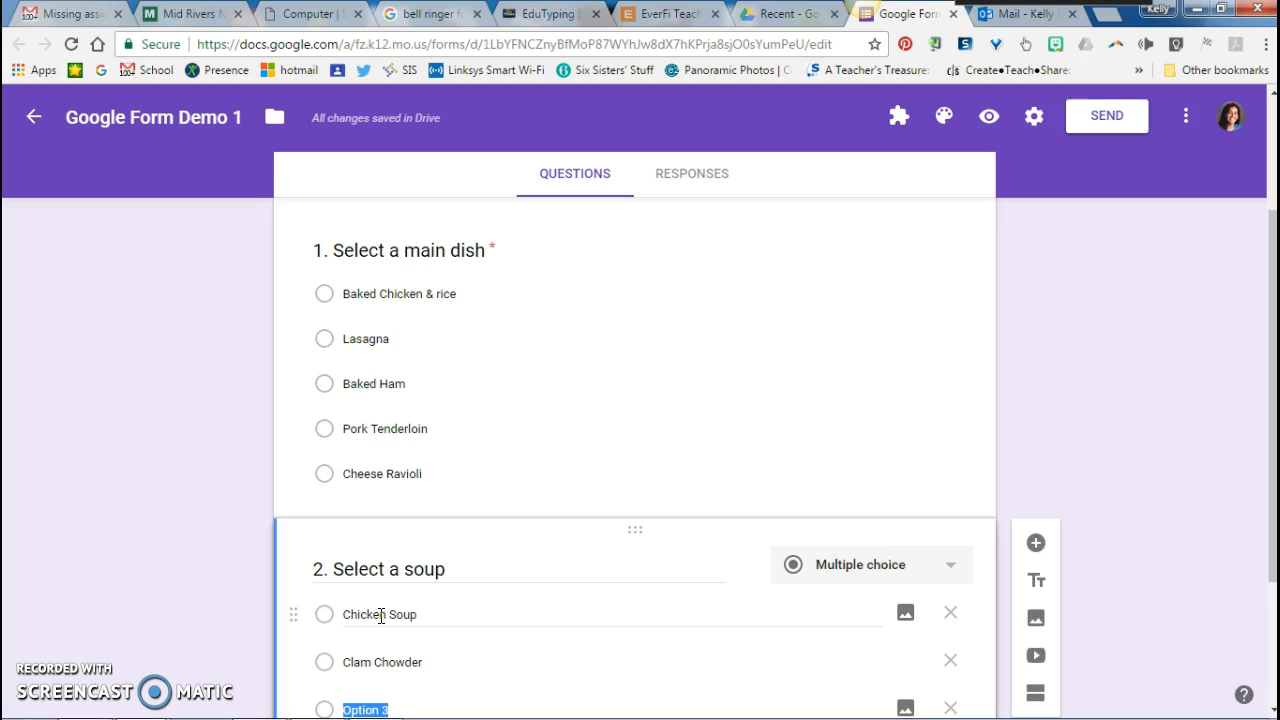
text(Potato Soup)
key(Return)
text(Cheddar Bro)
text(oli)
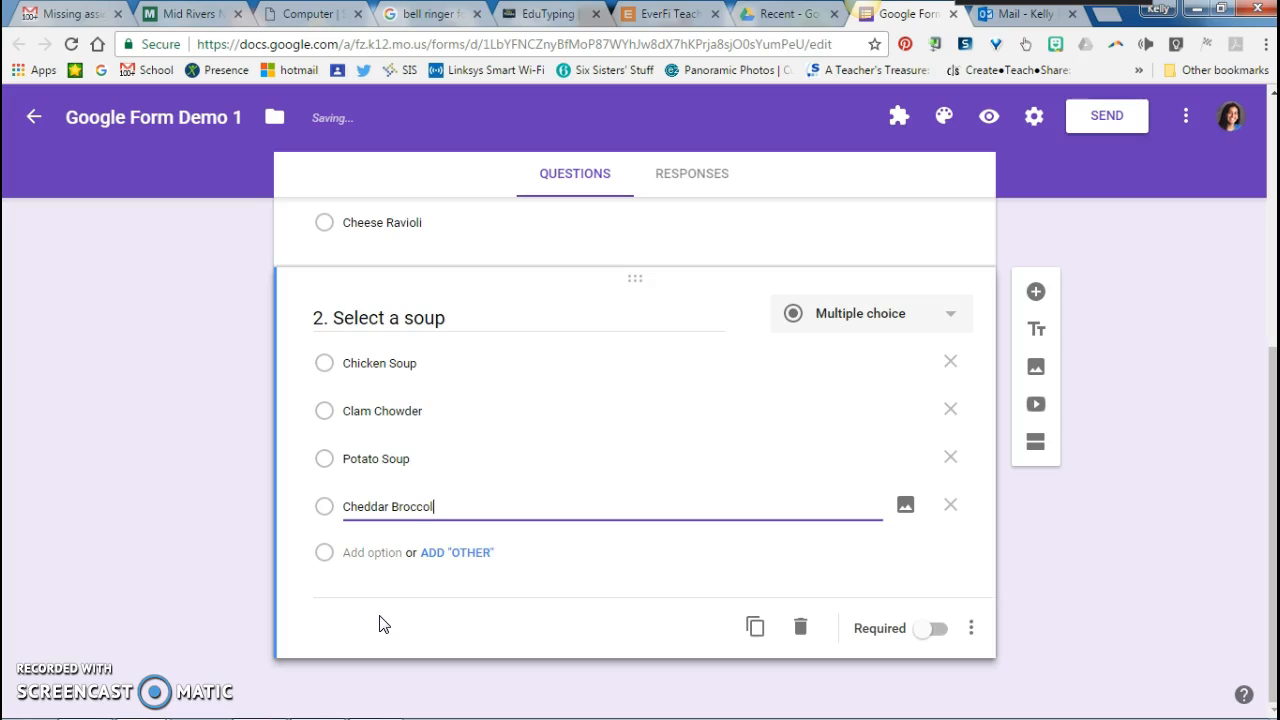
Add Vegetable Beef as the fifth option of the soup question and make the question required
key(Return)
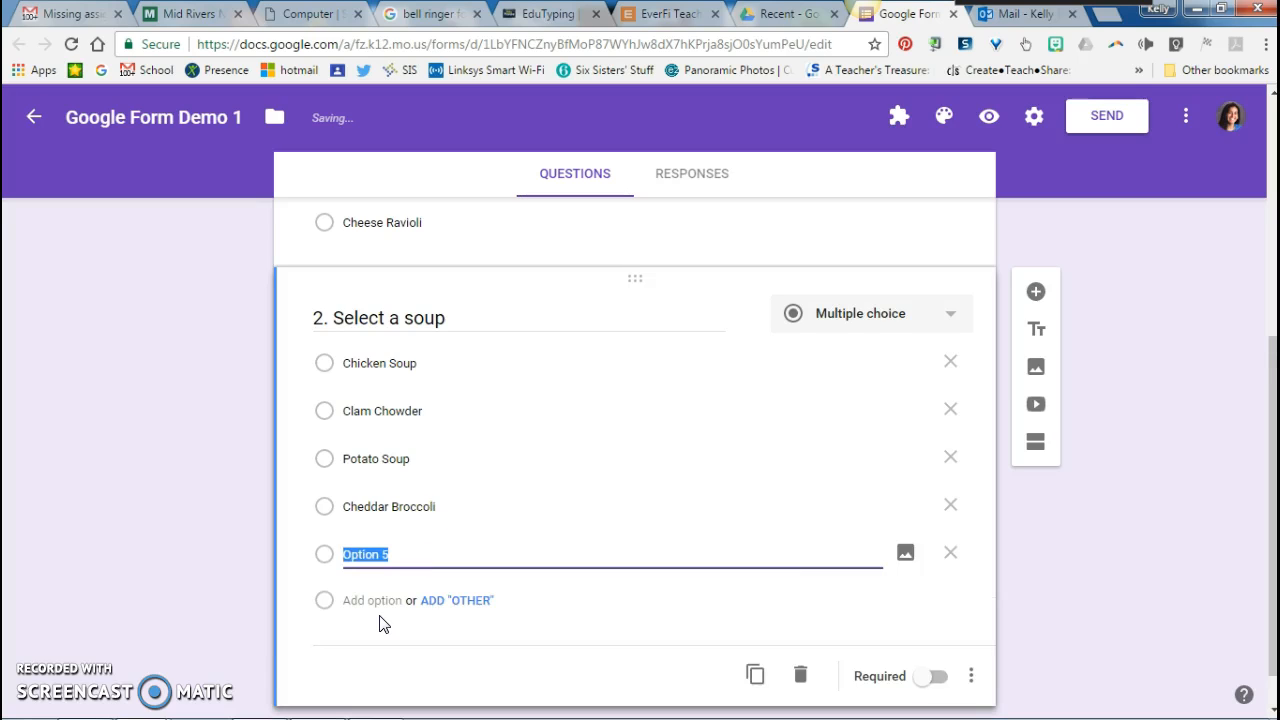
text(Ve)
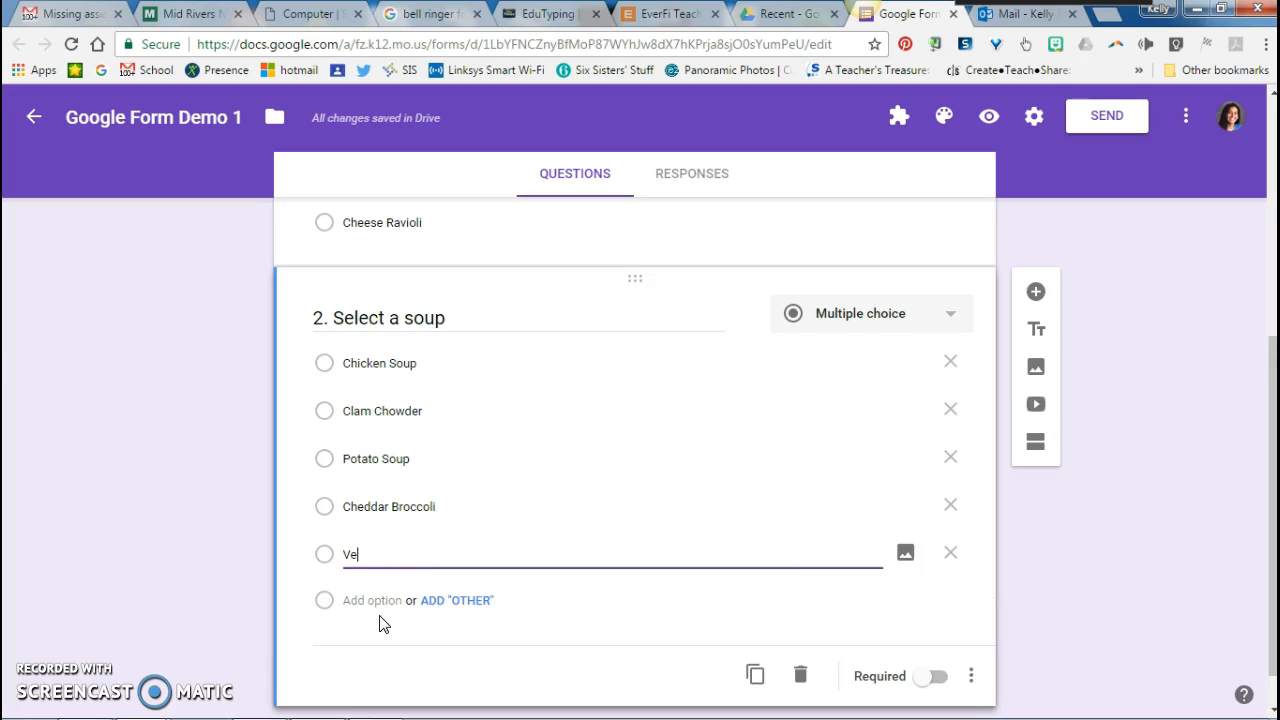
text(getable Beef)
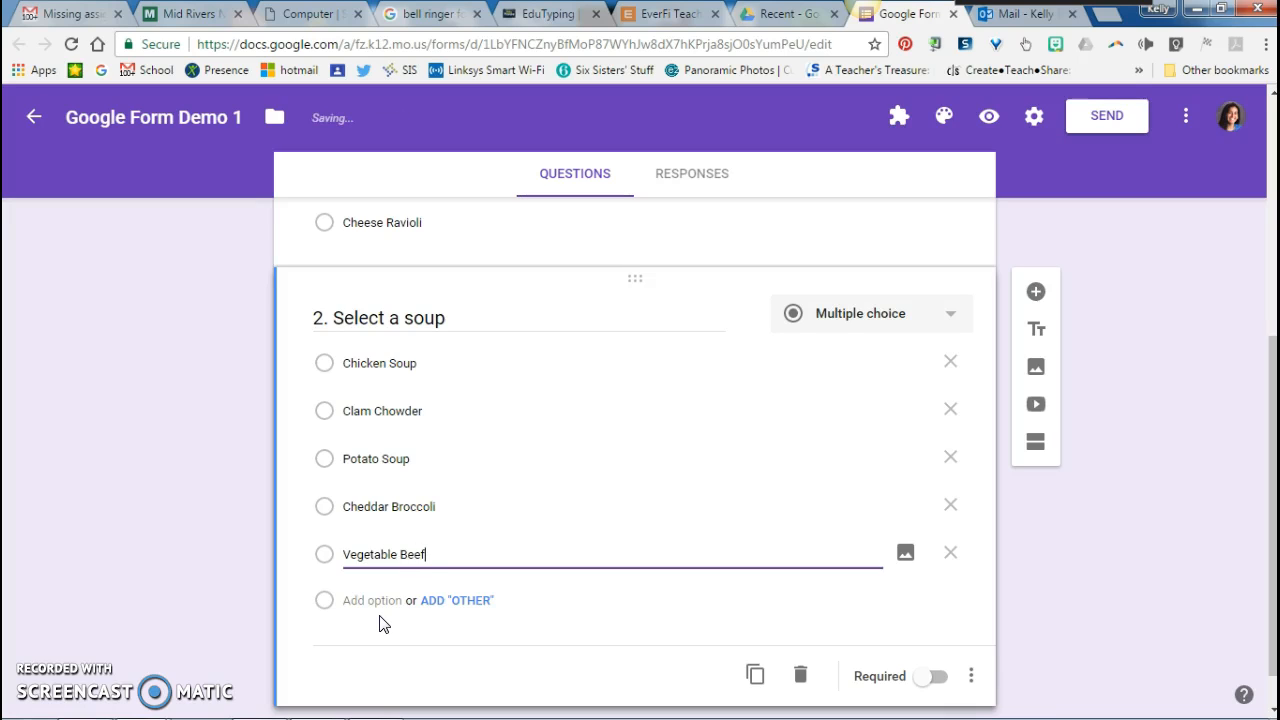
click(932, 676)
Add a new multiple-choice question to the form with the text "3. Select a salad"
click(1036, 293)
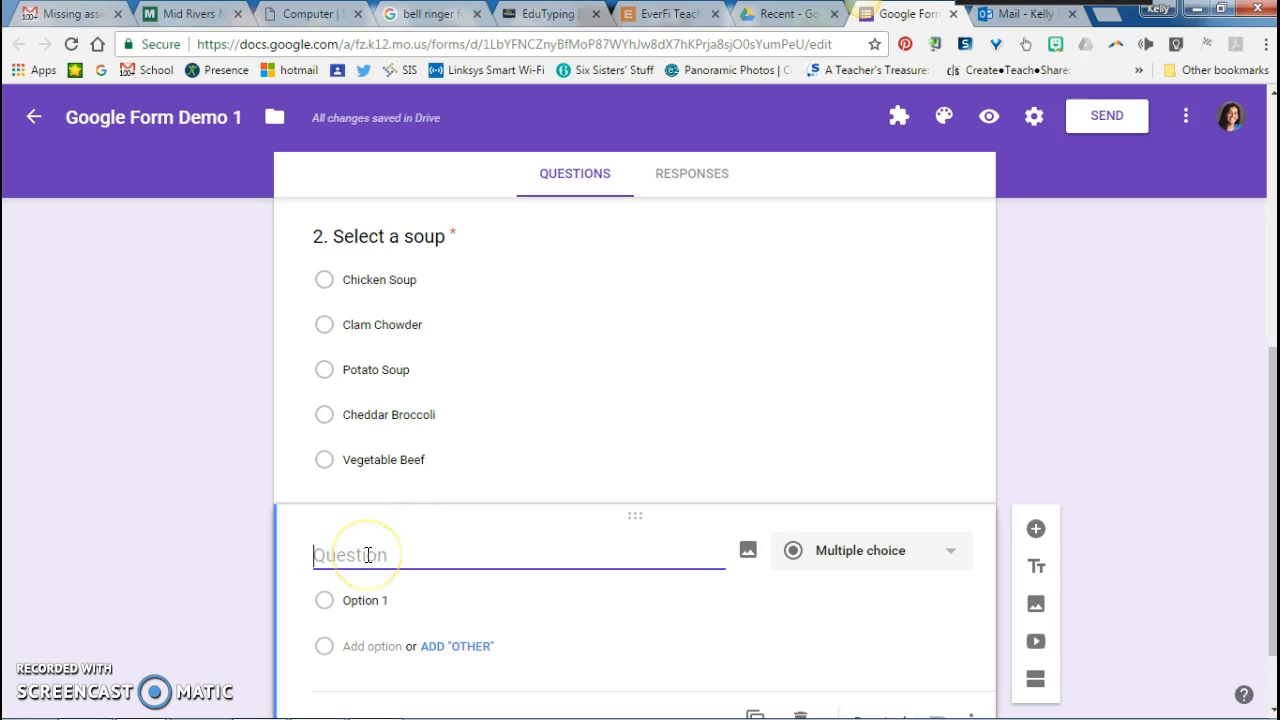
text(3. Sle)
key(BackSpace)
key(BackSpace)
text(elec)
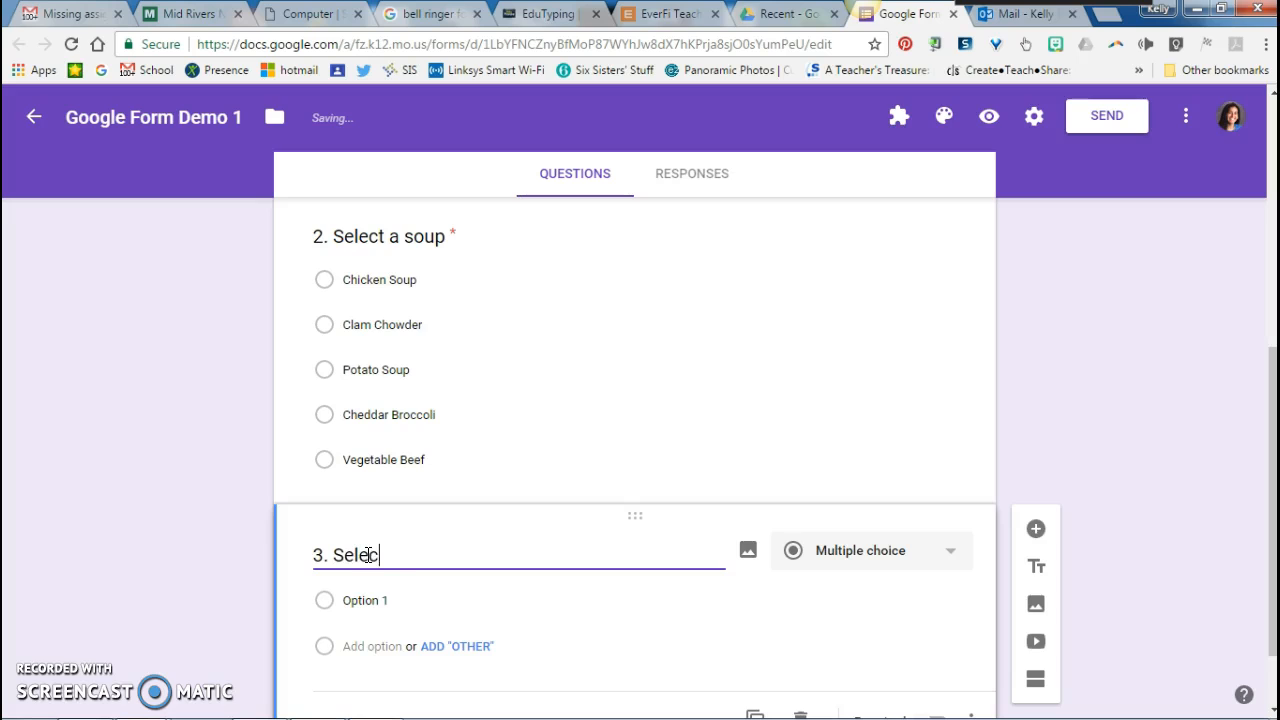
text(t a salad)
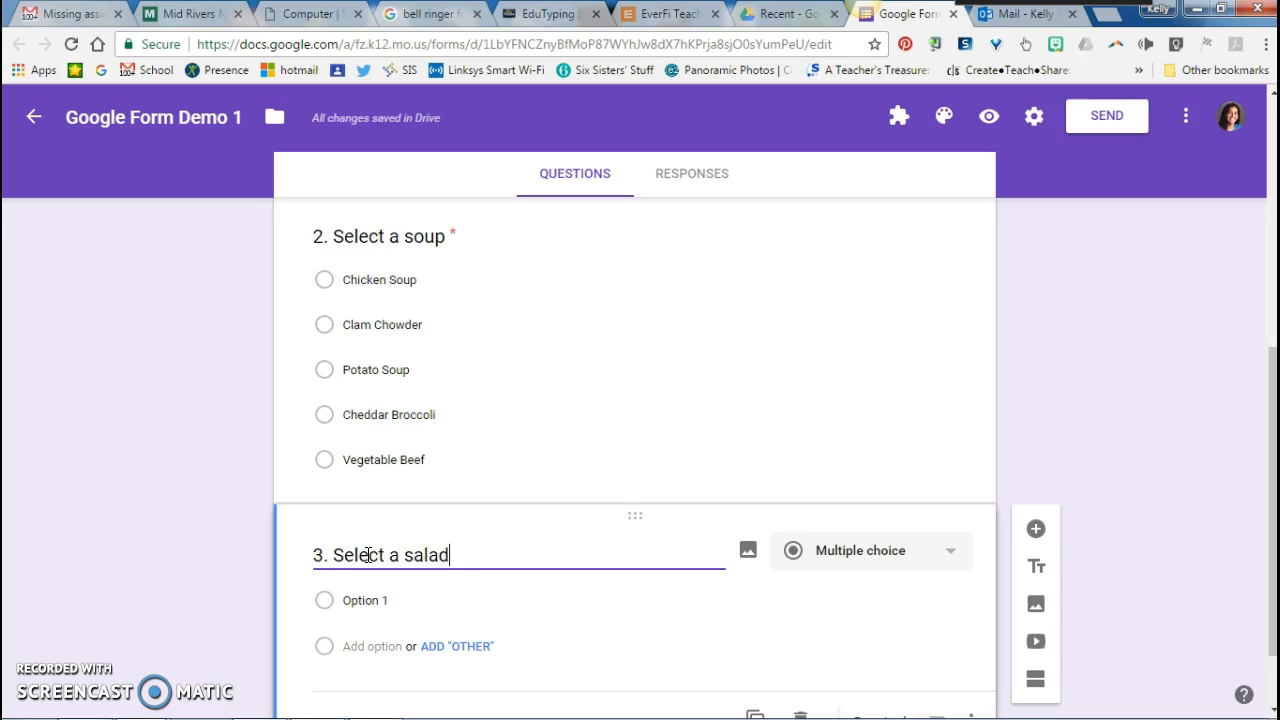
Enter Garden Salad, Caesar Salad, Pasta Salad and Fruit Salad as the salad question's options and make the question required
click(366, 600)
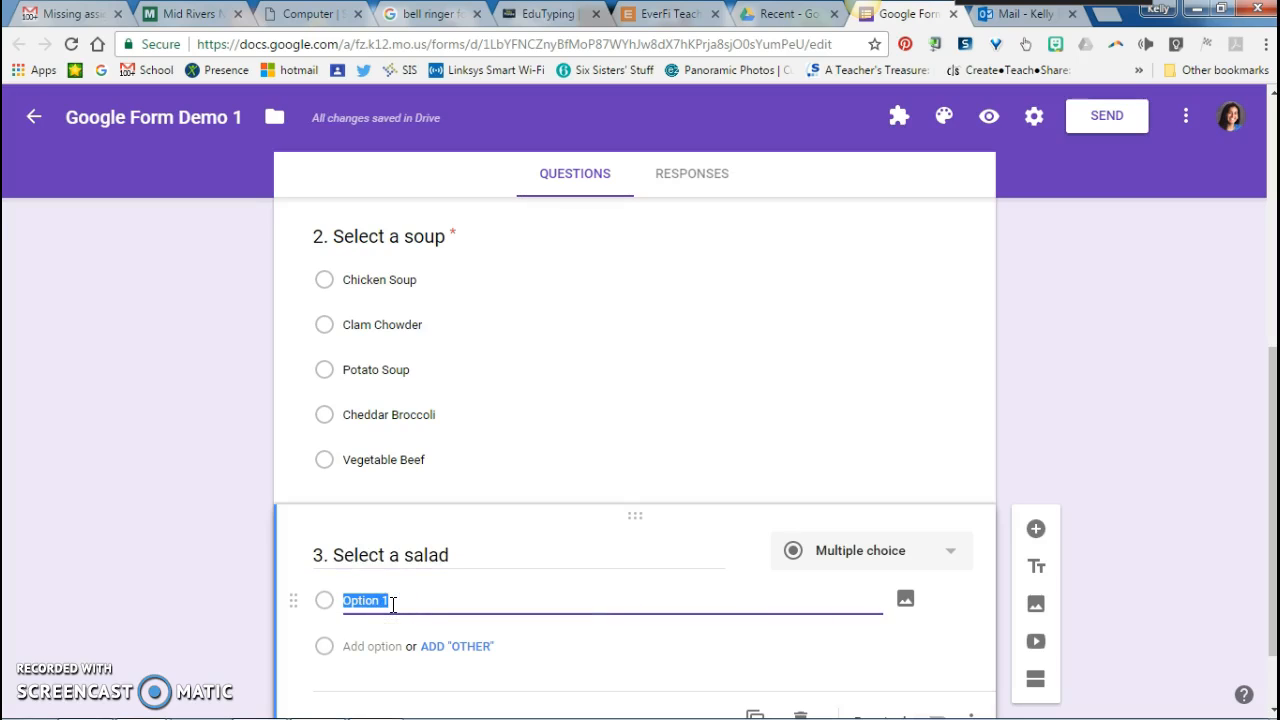
text(Garden Salad)
key(Return)
text(Ce)
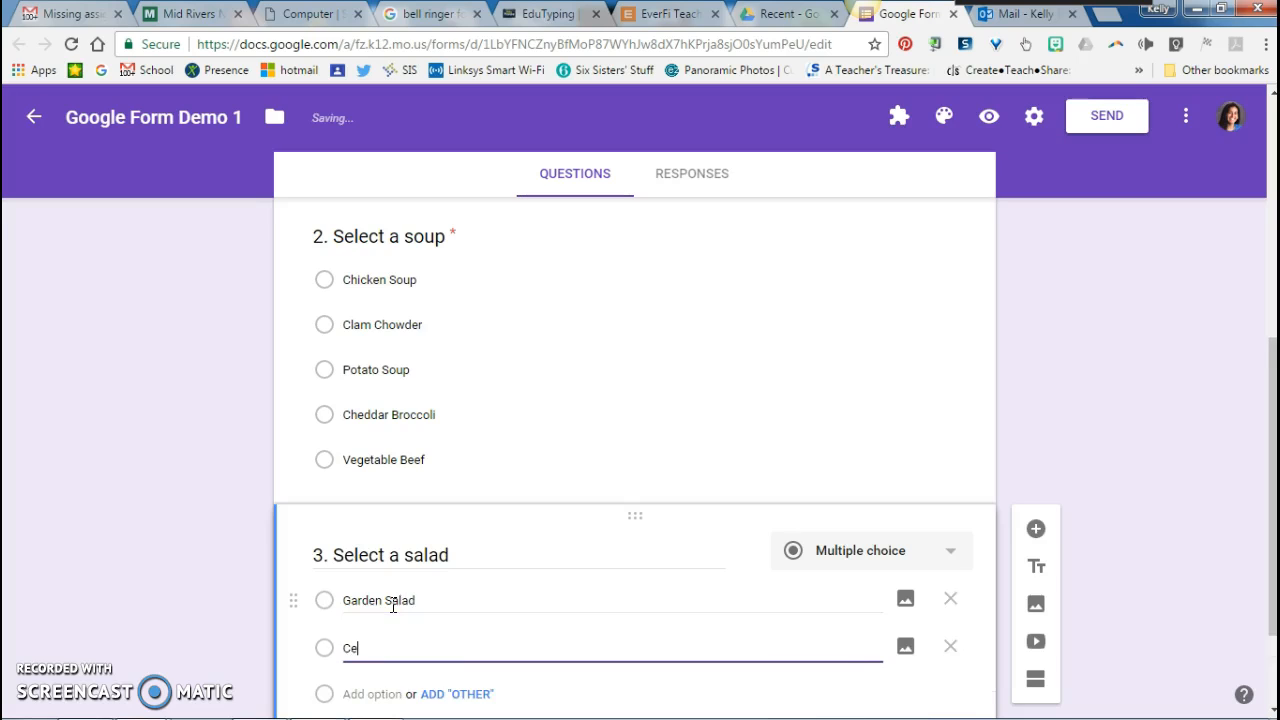
text(esar Salad)
key(Return)
text(Pasta Salad)
key(Return)
text(Fr)
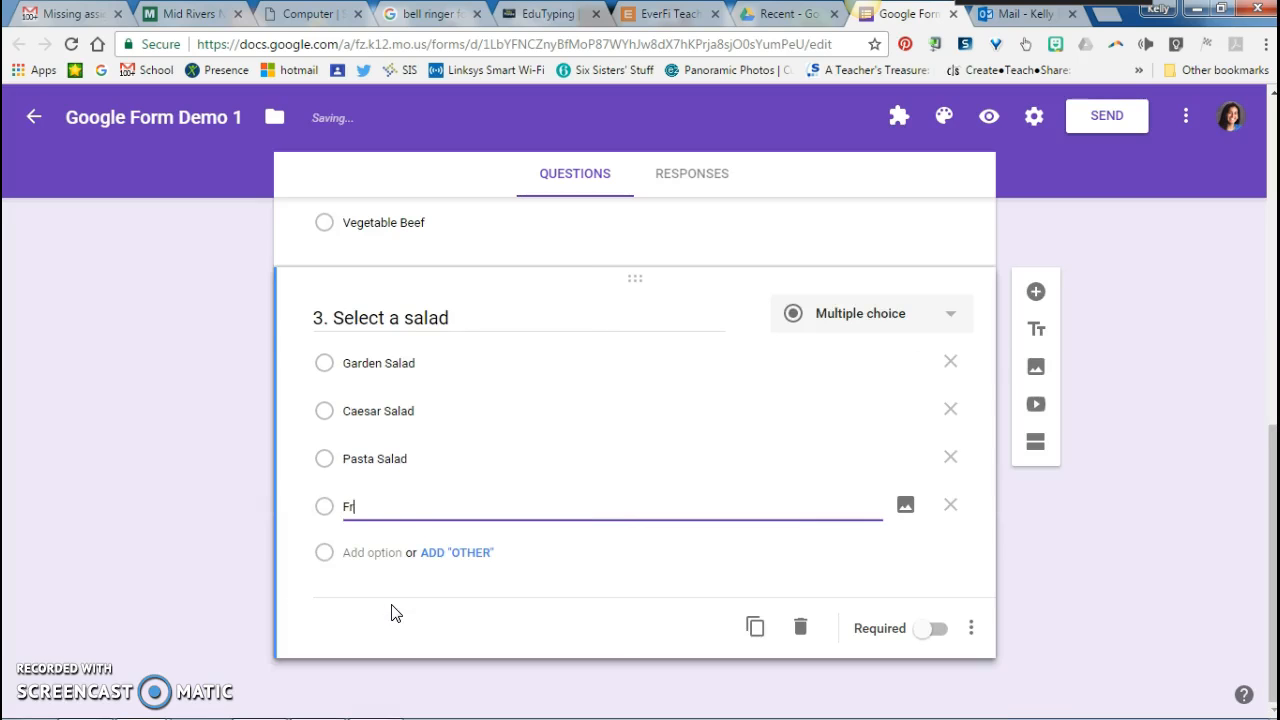
text(uit Salad)
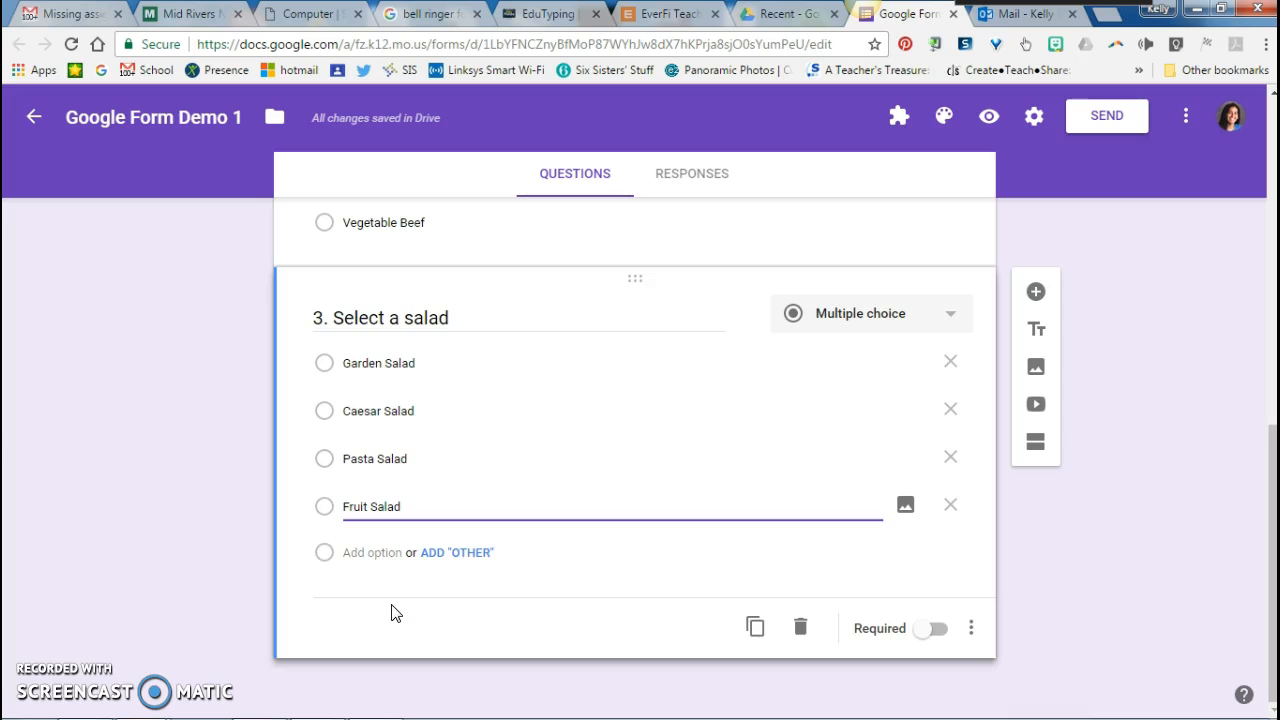
click(938, 633)
click(940, 640)
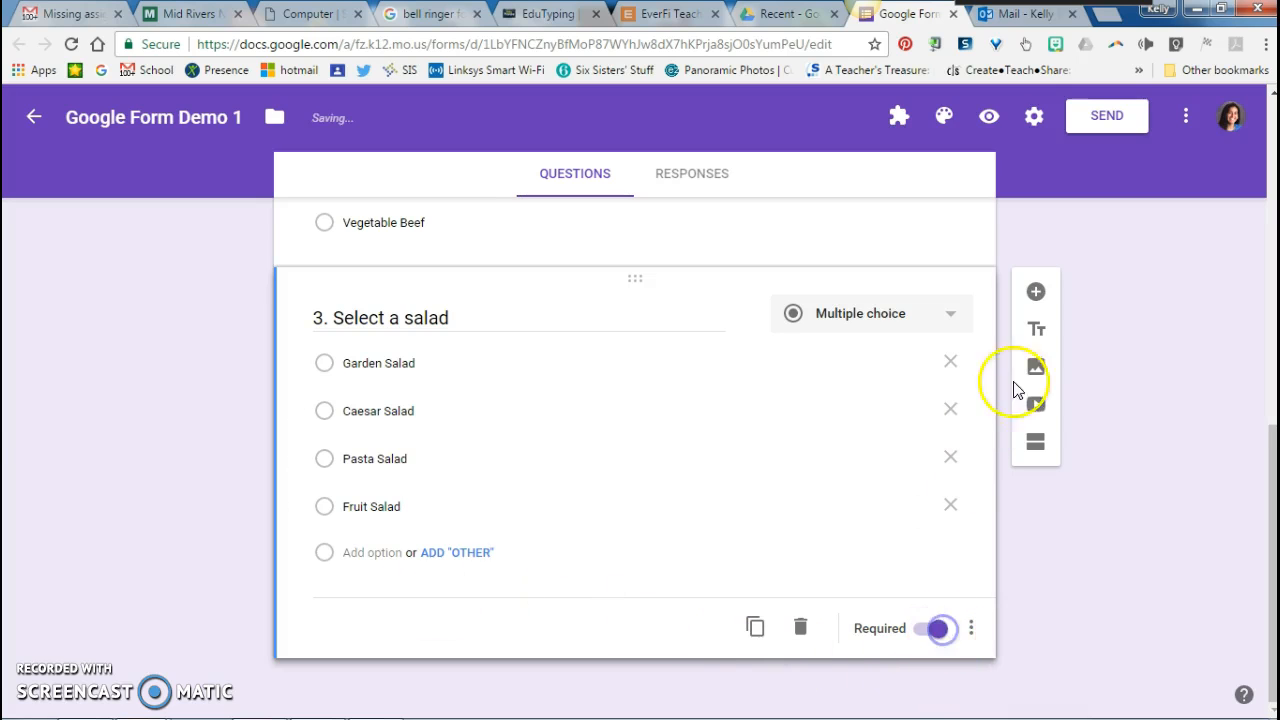
Add a new multiple-choice question below the salad question with the text "4. Select a potato"
click(1033, 293)
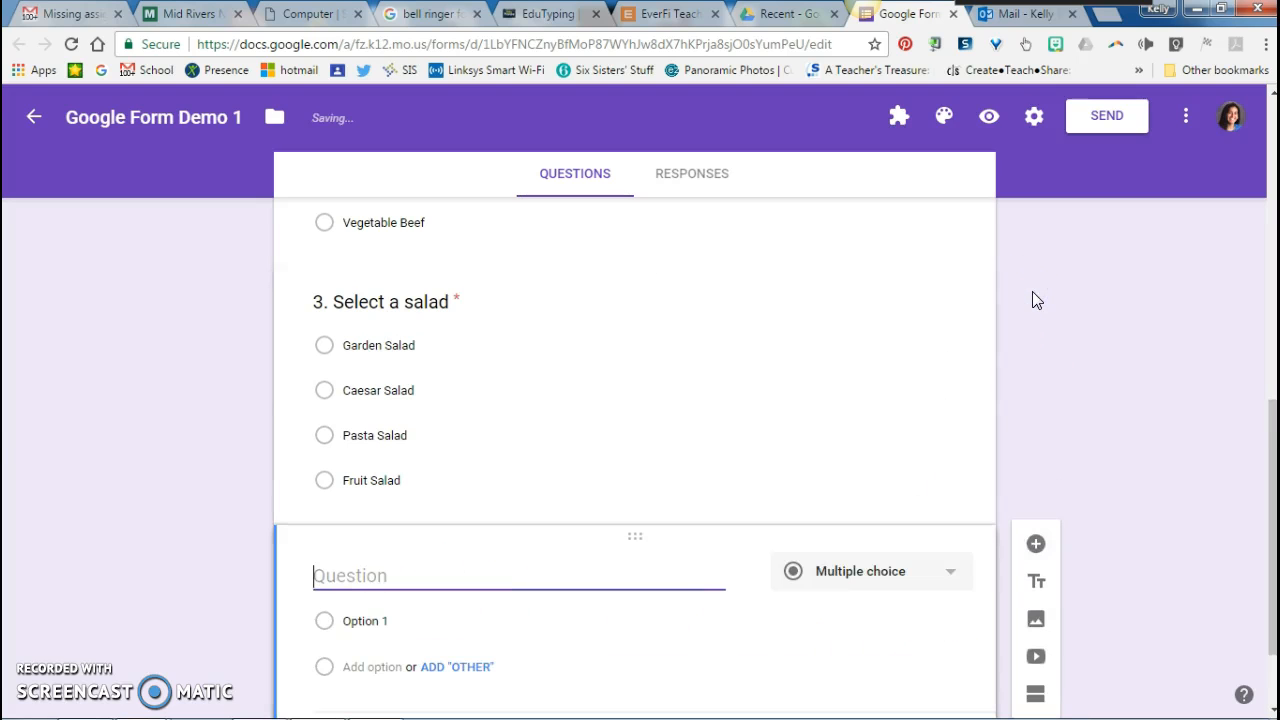
text(4.)
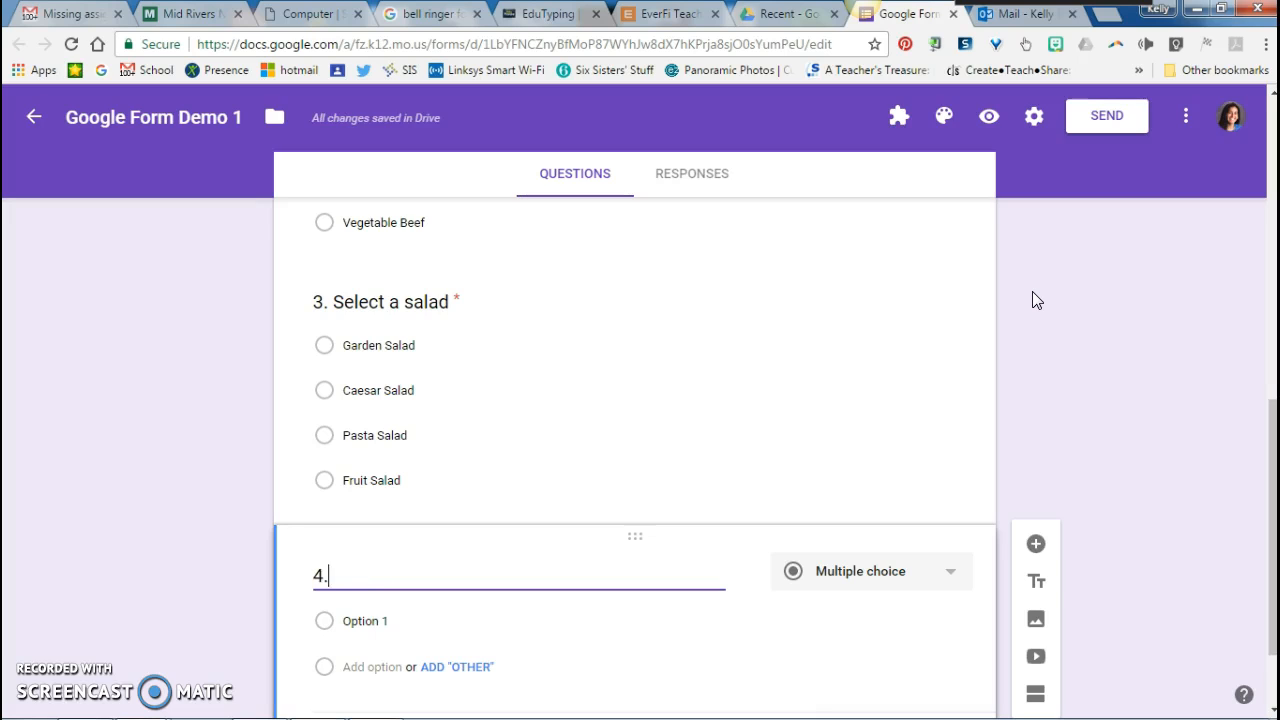
text( Sele)
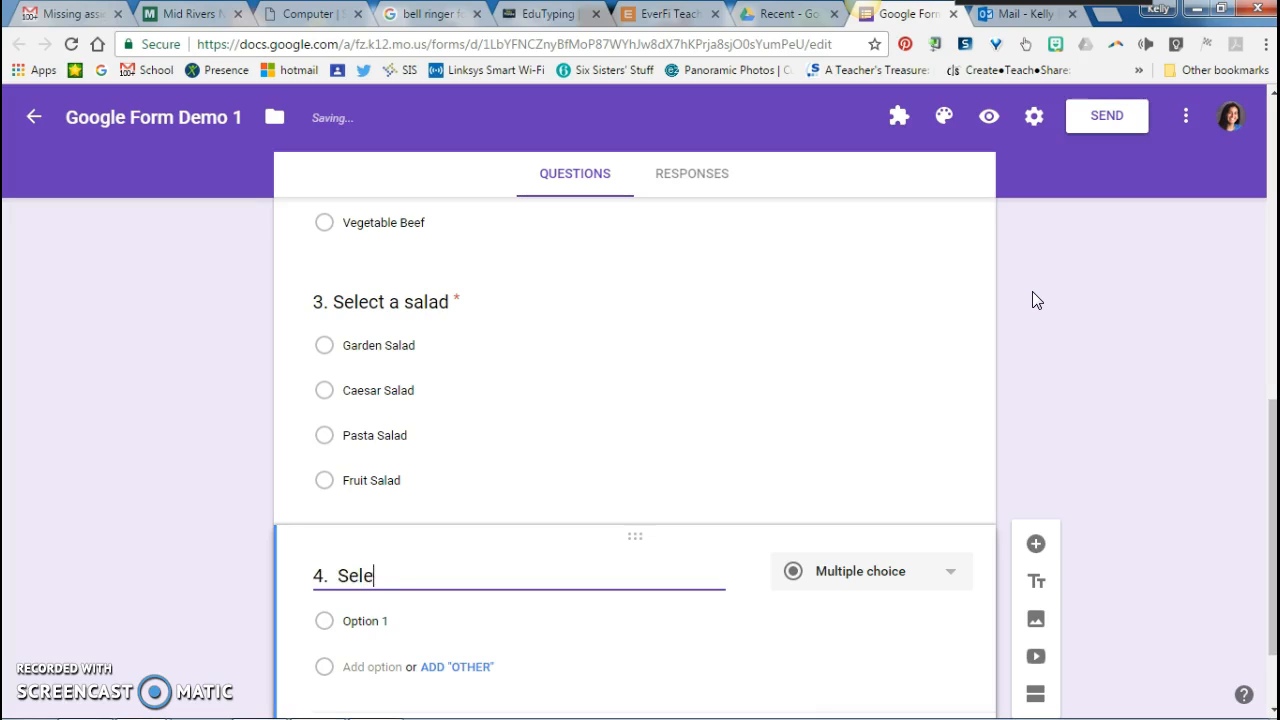
text(ct a potato)
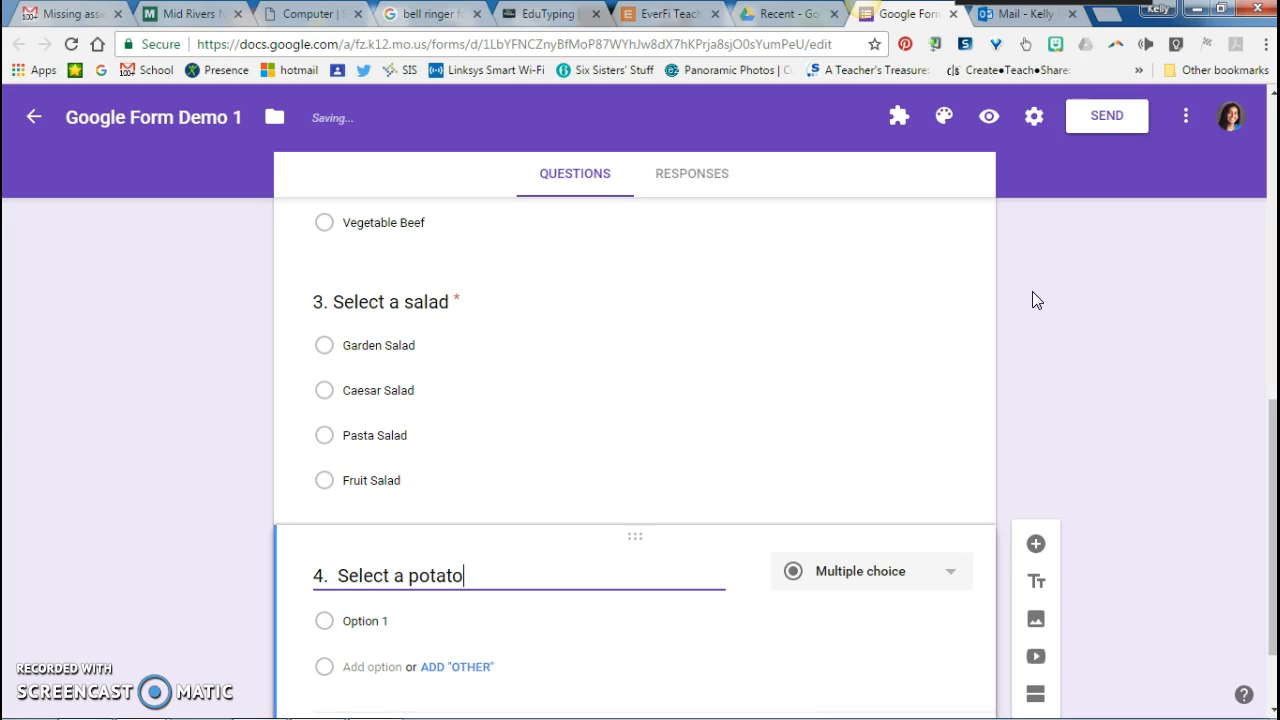
Enter Oven-roasted red potatoes, Baked Potato and French Fries as the first three options of the potato question
click(364, 610)
click(372, 615)
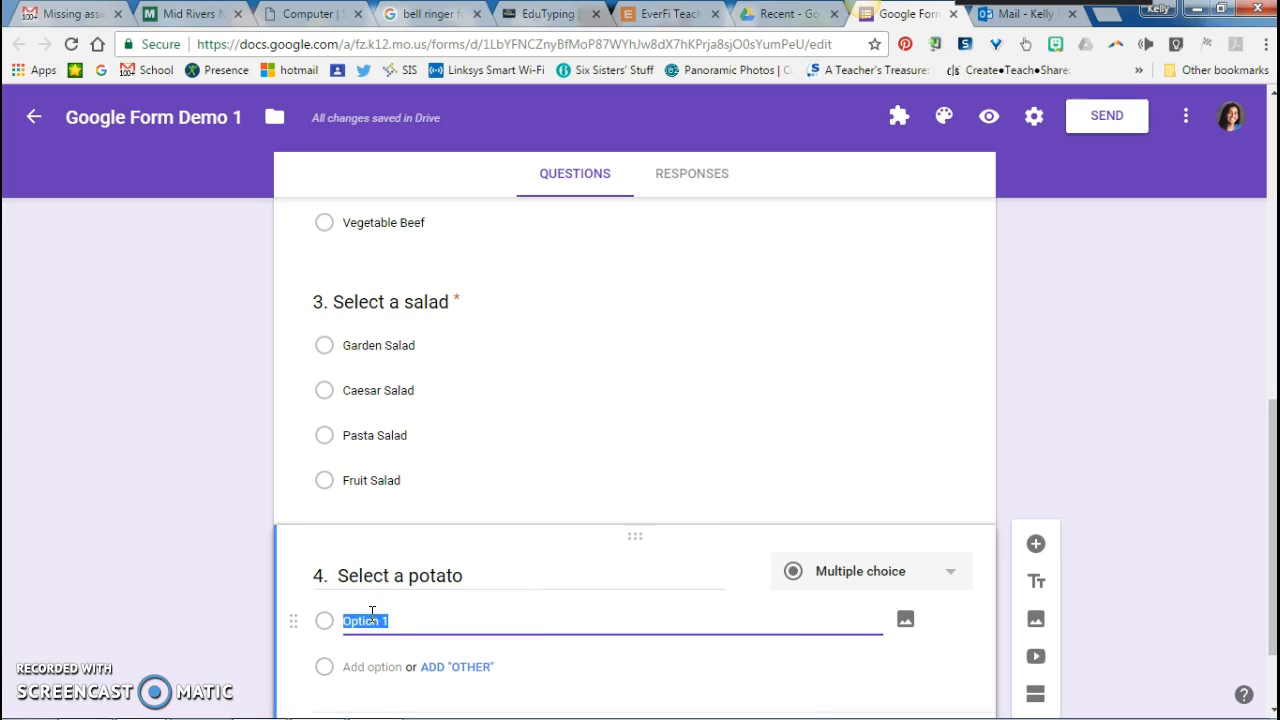
text(Oven roast)
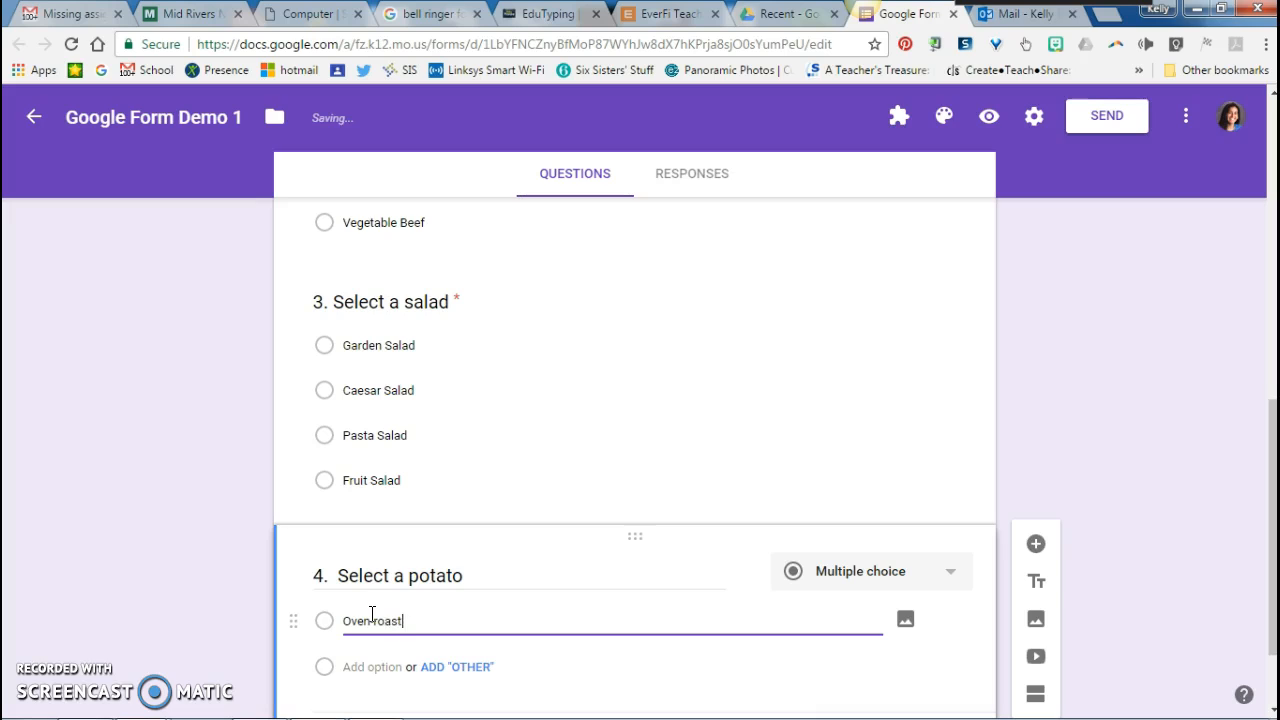
text(ed red potatoes)
key(Return)
text(Baked Potat)
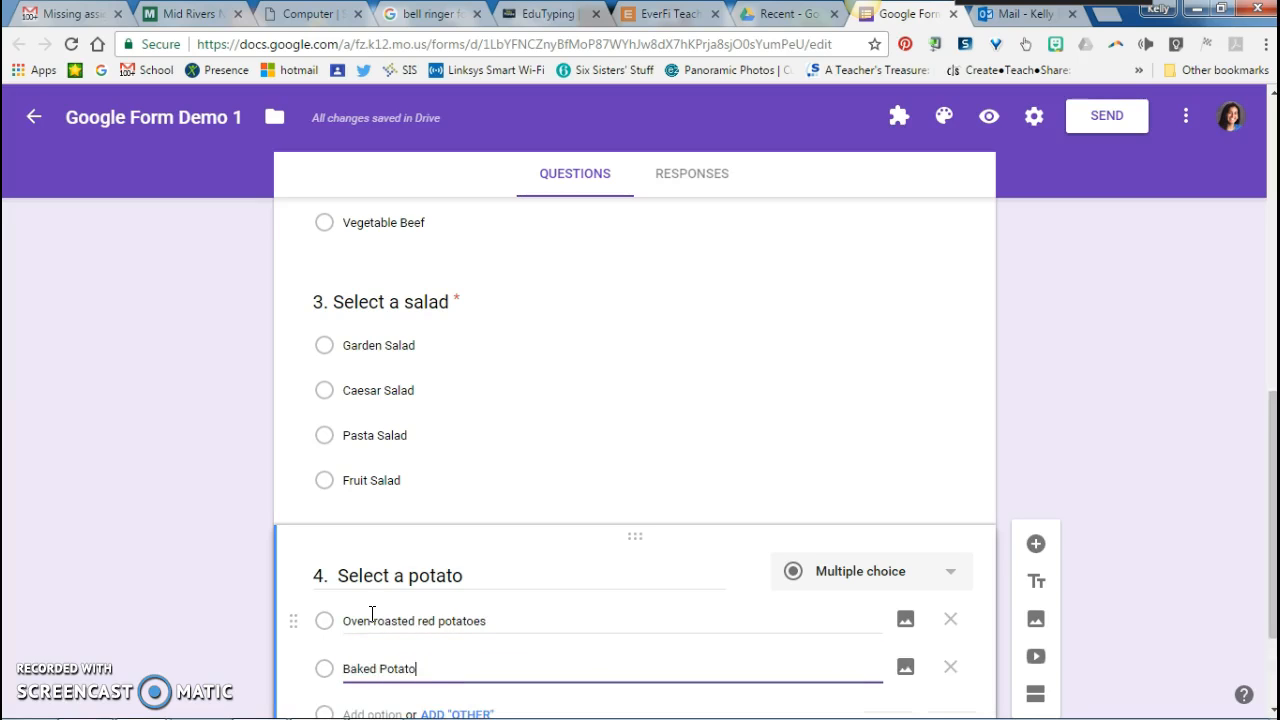
text(o)
key(Return)
text(Fre)
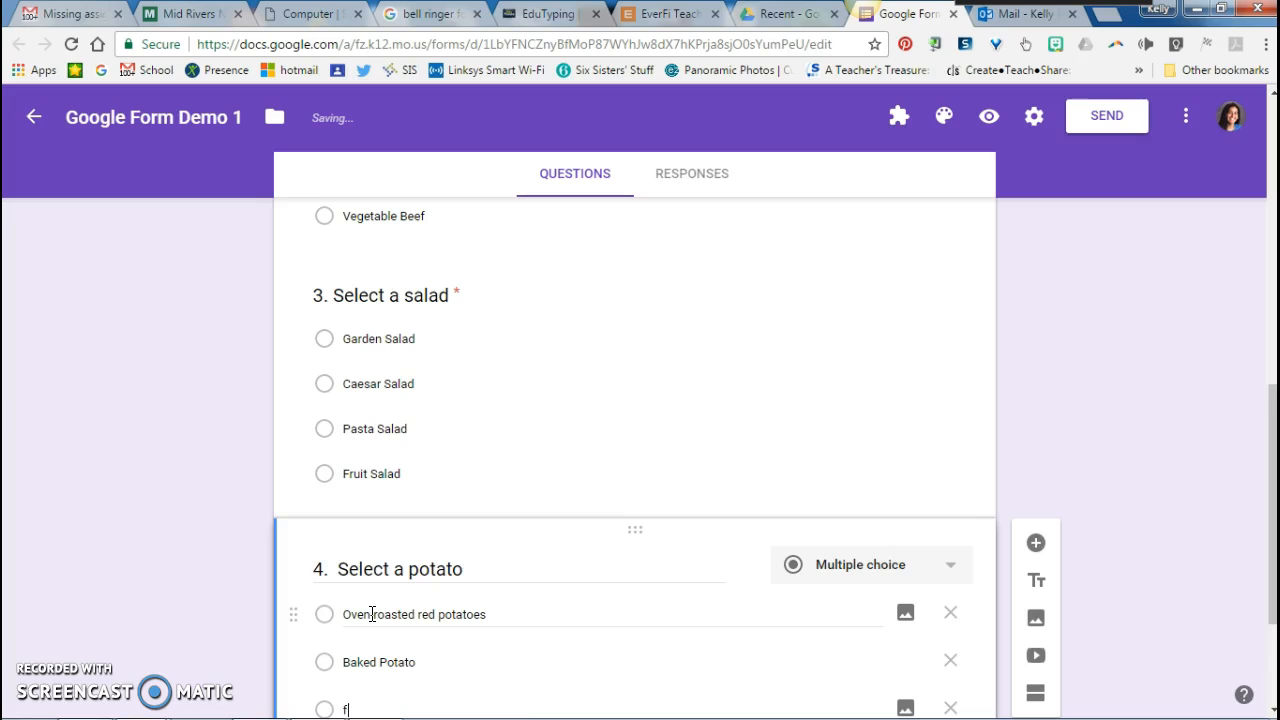
text(nch Fries)
Add Mashed Potatoes and Scalloped Potatoes as further options of the potato question and make the question required
key(Return)
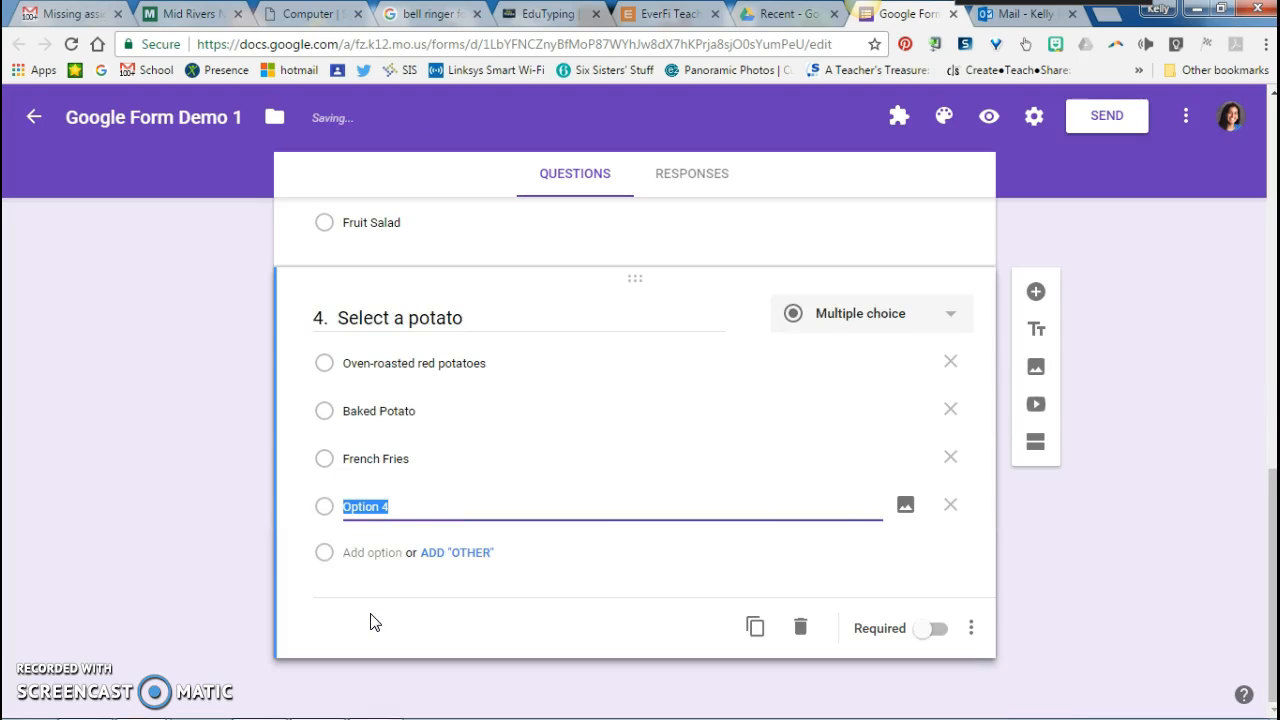
text(Mashed Potatoes)
key(Return)
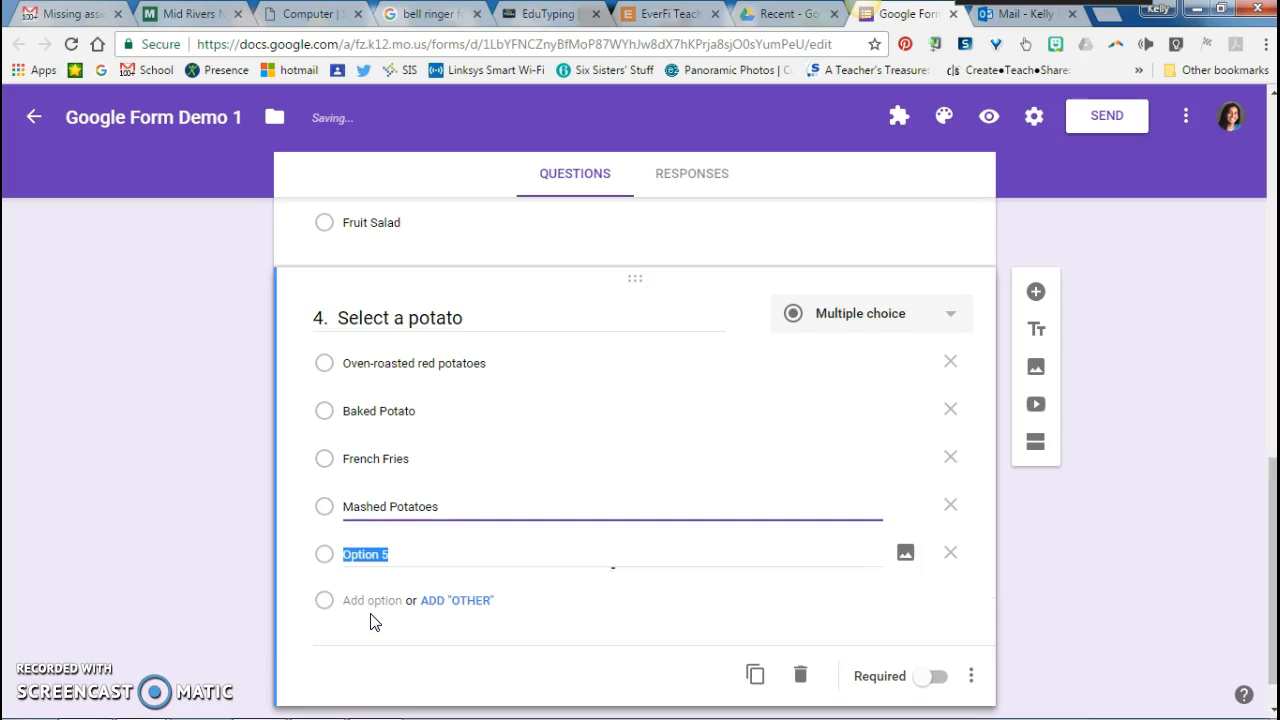
text(Sca)
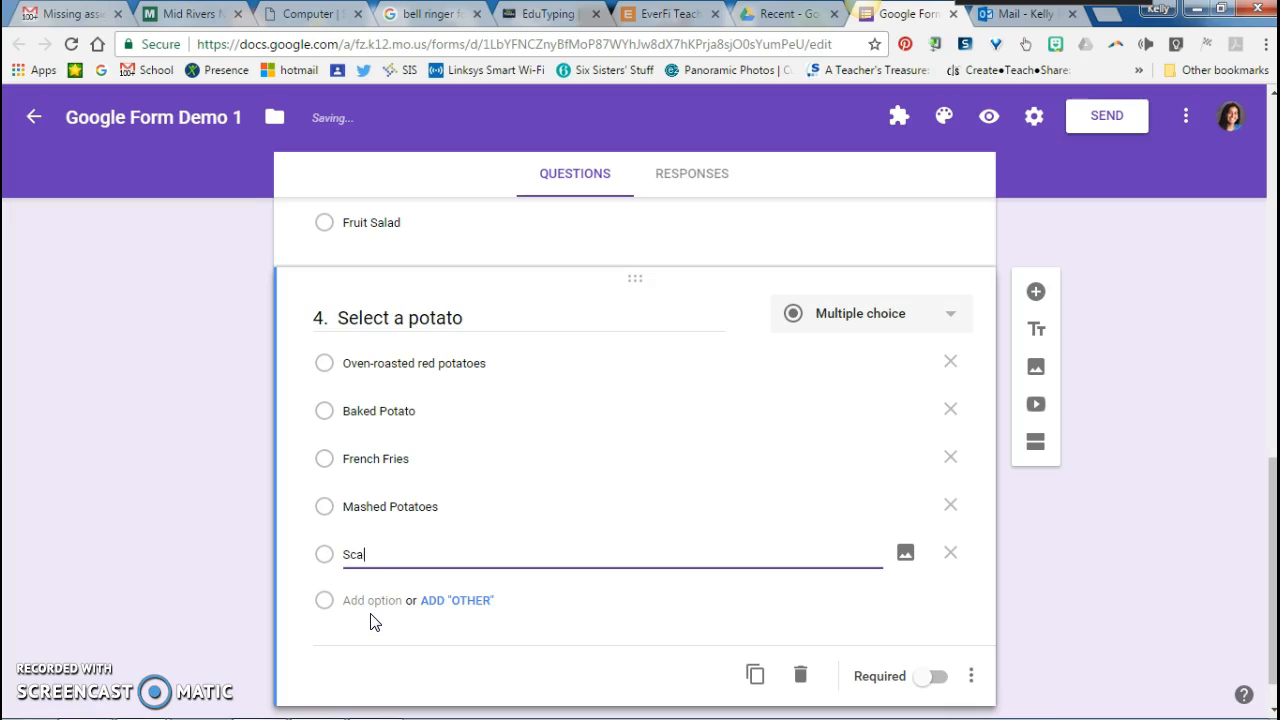
text(llopped Potatoes)
click(933, 676)
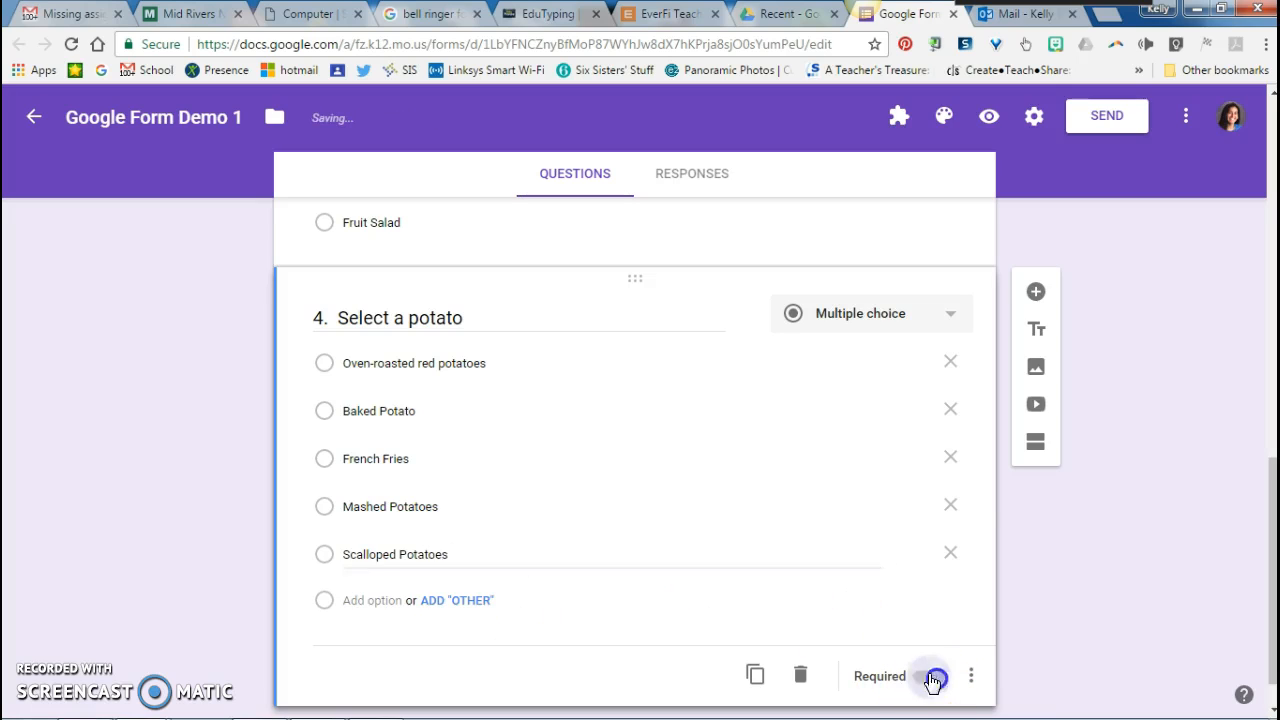
Add a new multiple-choice question below the potato question with the text "5. Select a vegetable"
click(1038, 288)
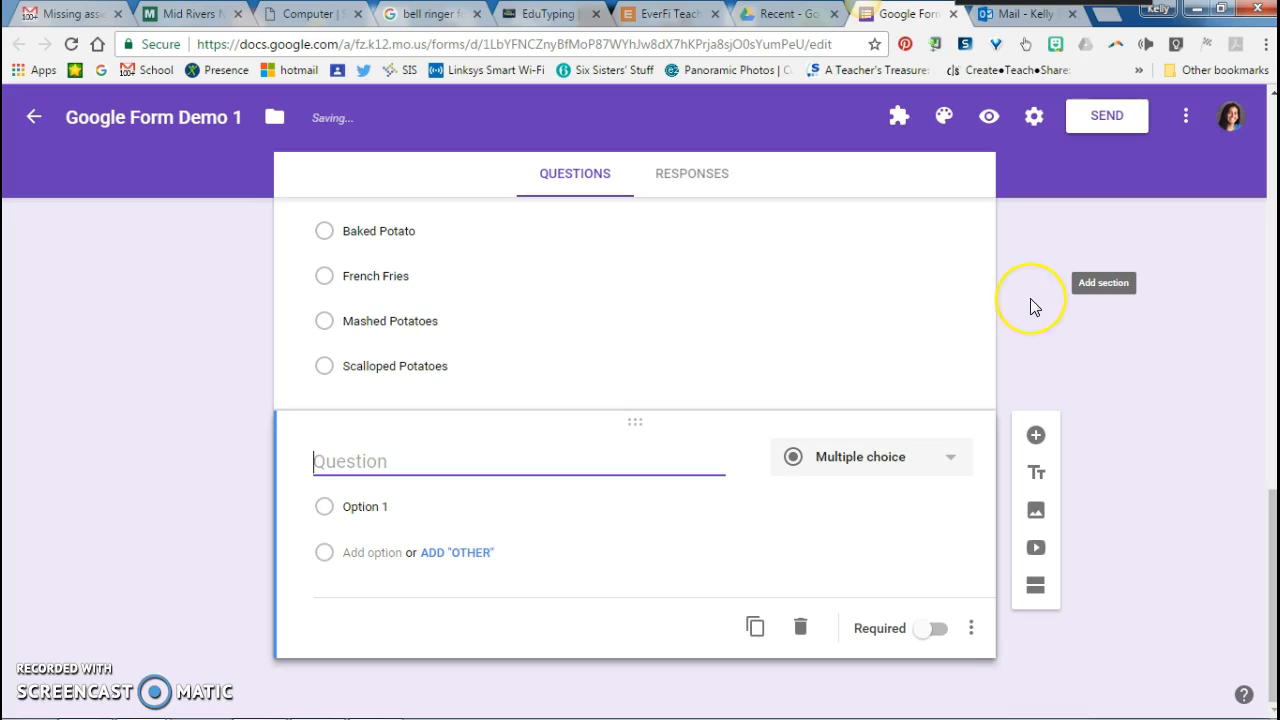
text(5)
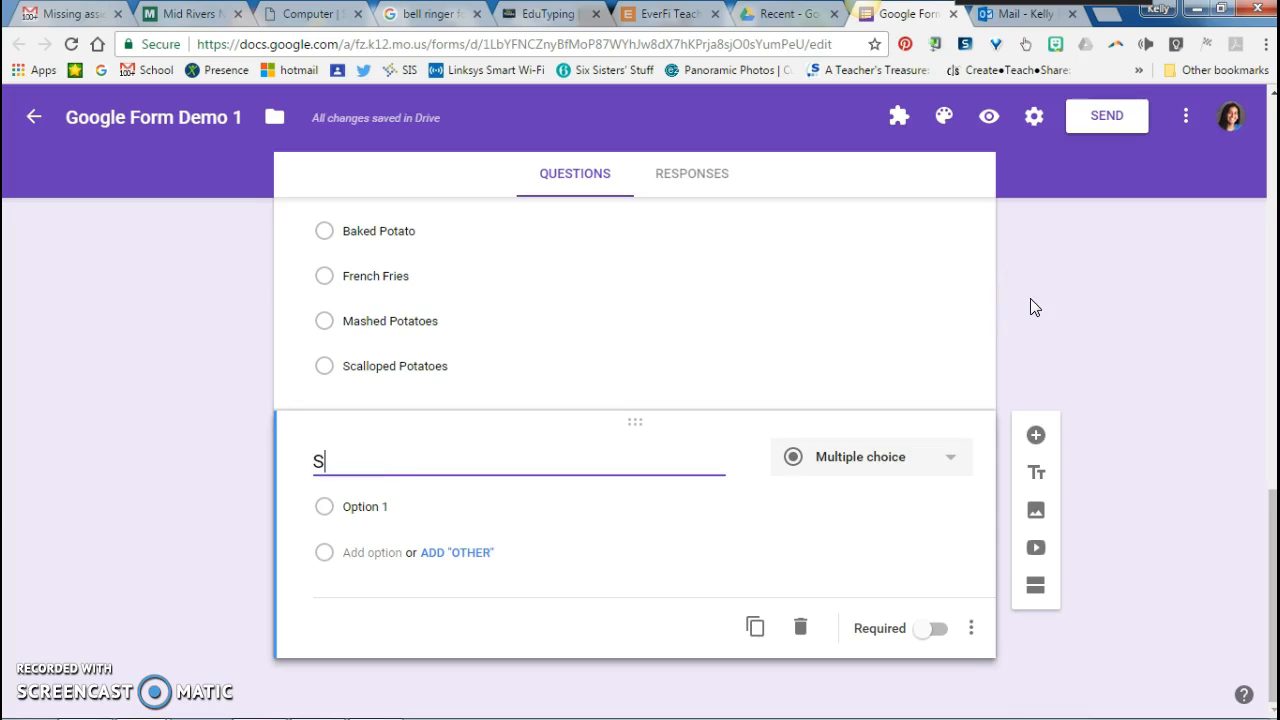
text(. )
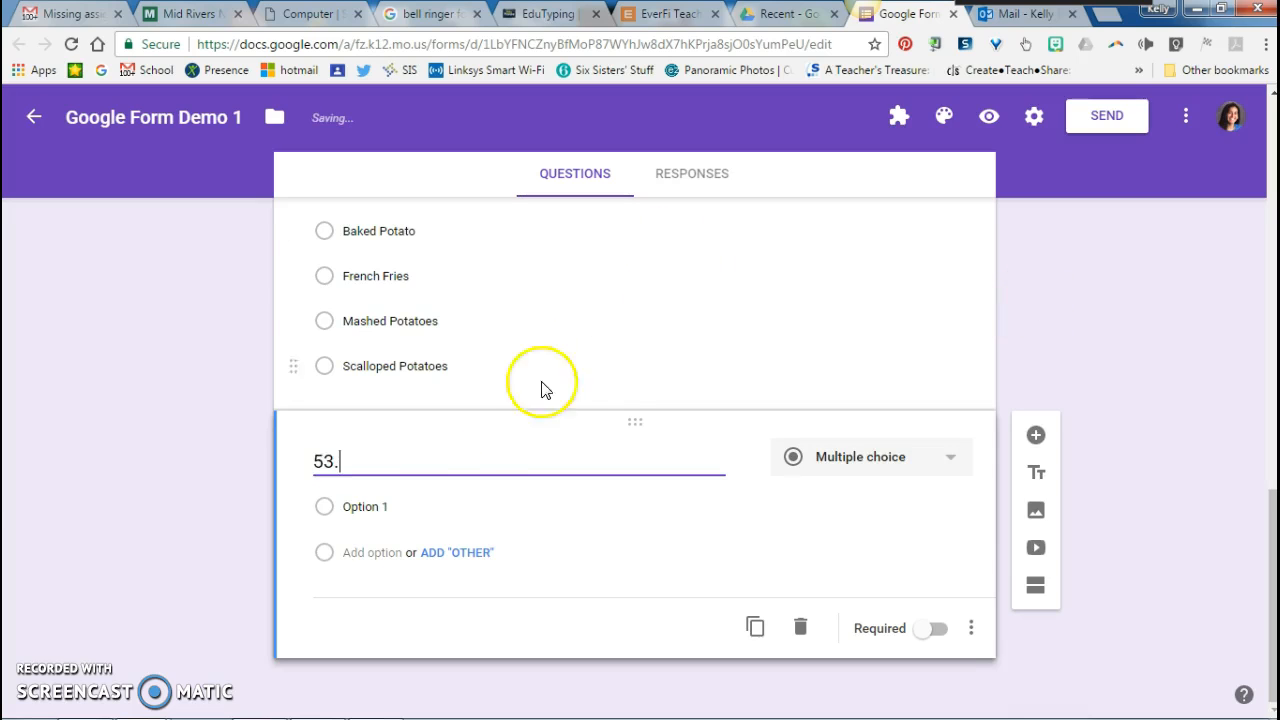
text(Sele)
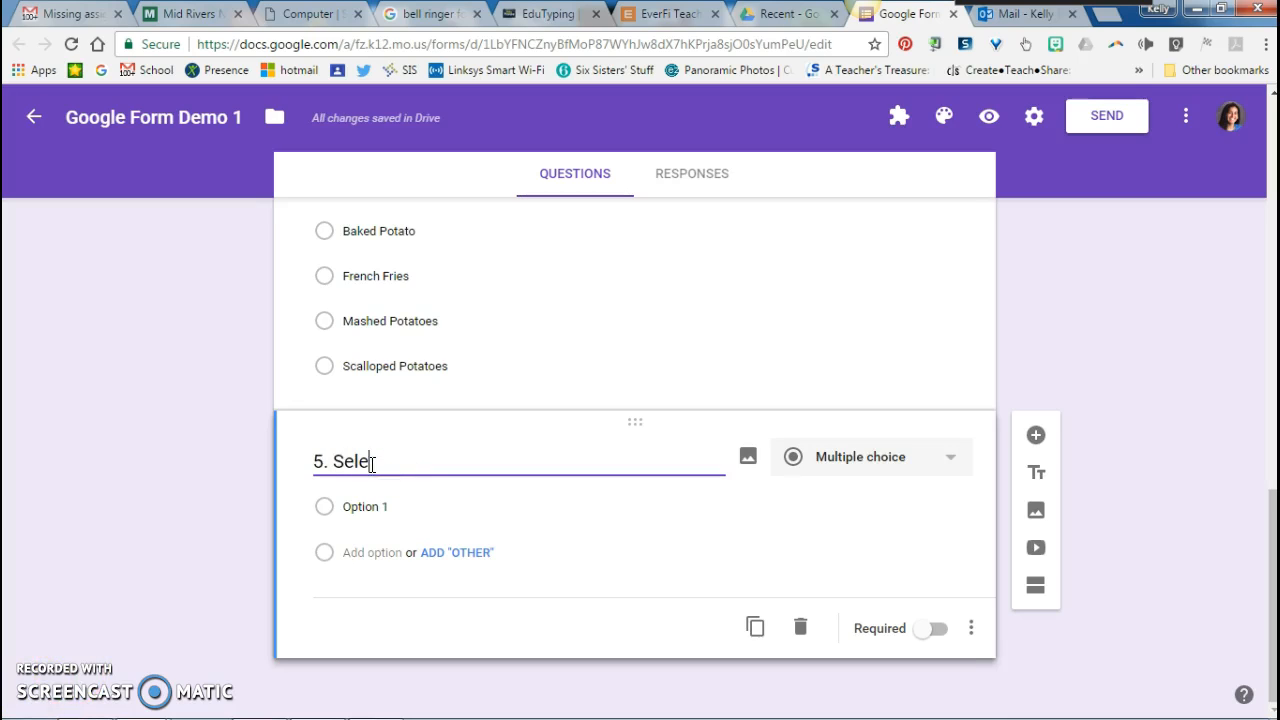
text(ct a vegetable)
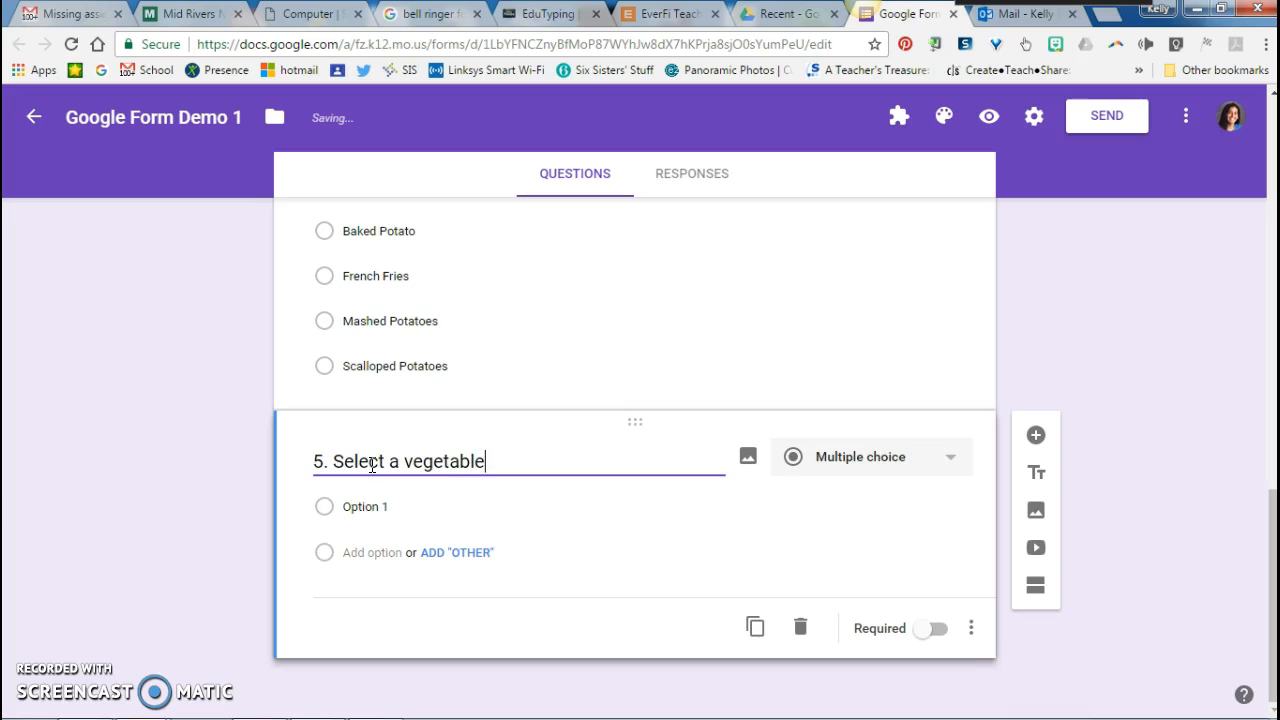
Enter Sliced Carrots, Broccoli, Green beans, Corn and Aspargus as the answer options of the vegetable question
click(356, 509)
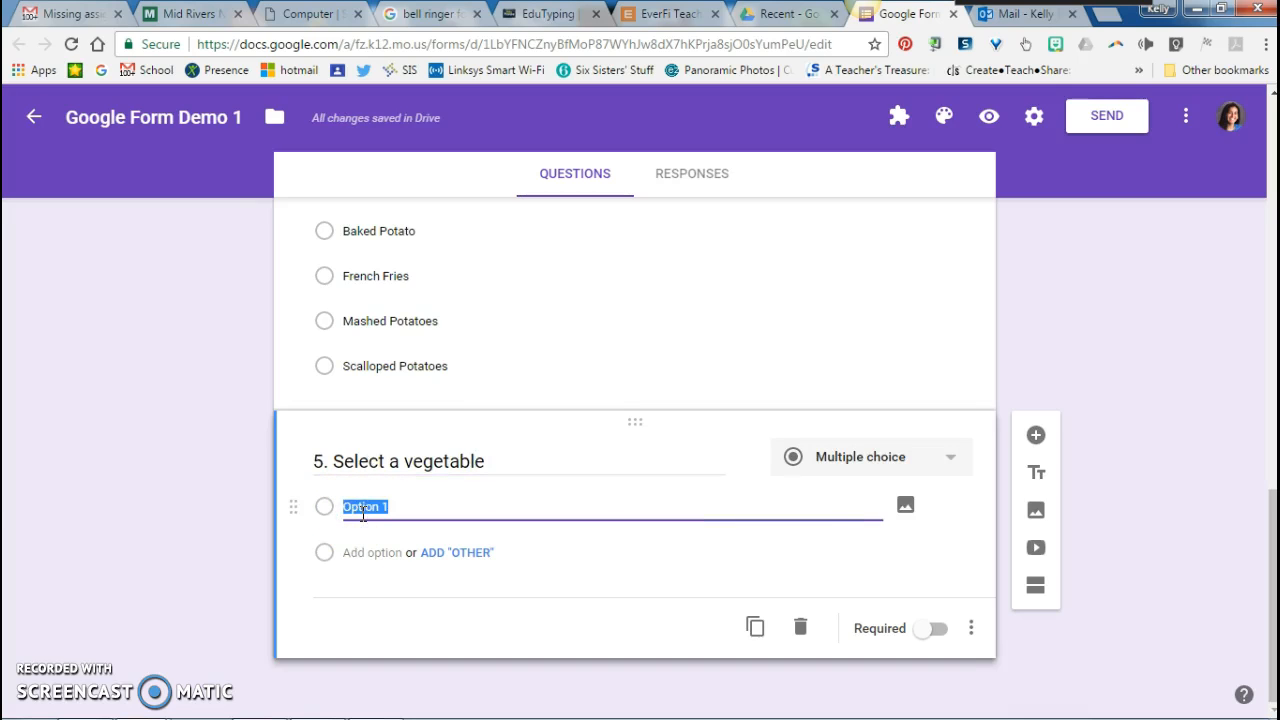
text(Slick)
text(d Carrots)
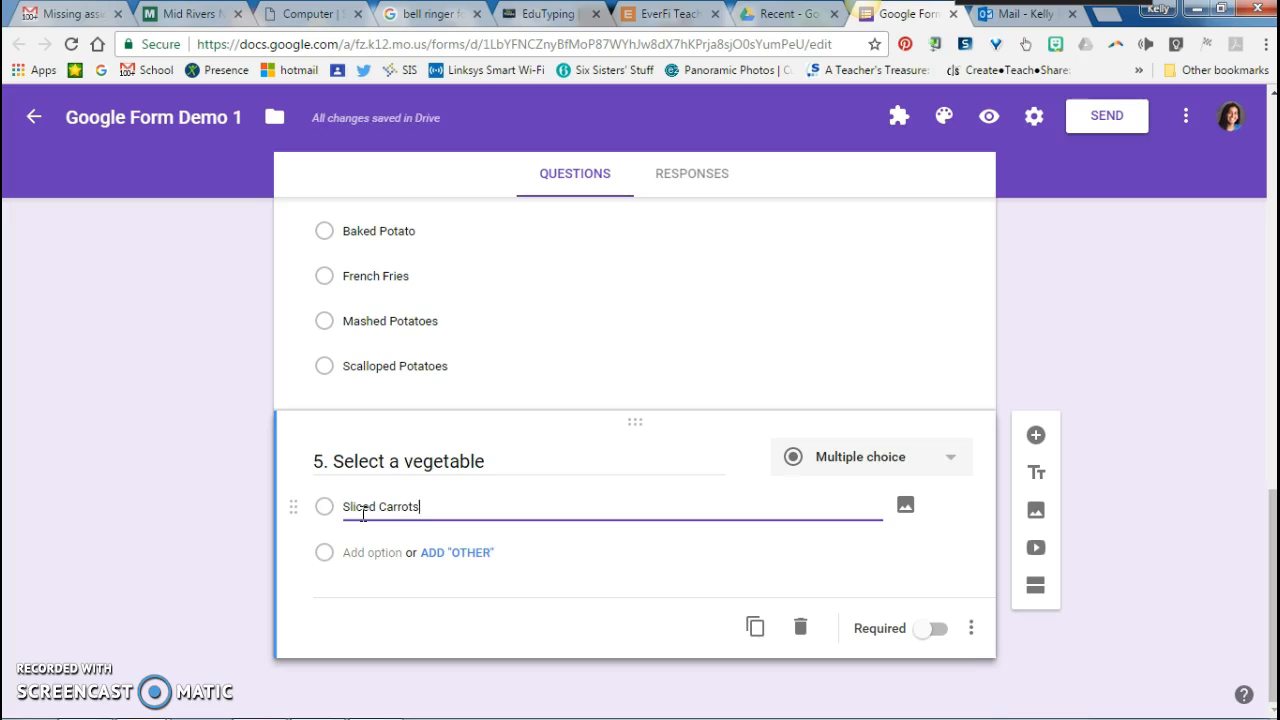
key(Return)
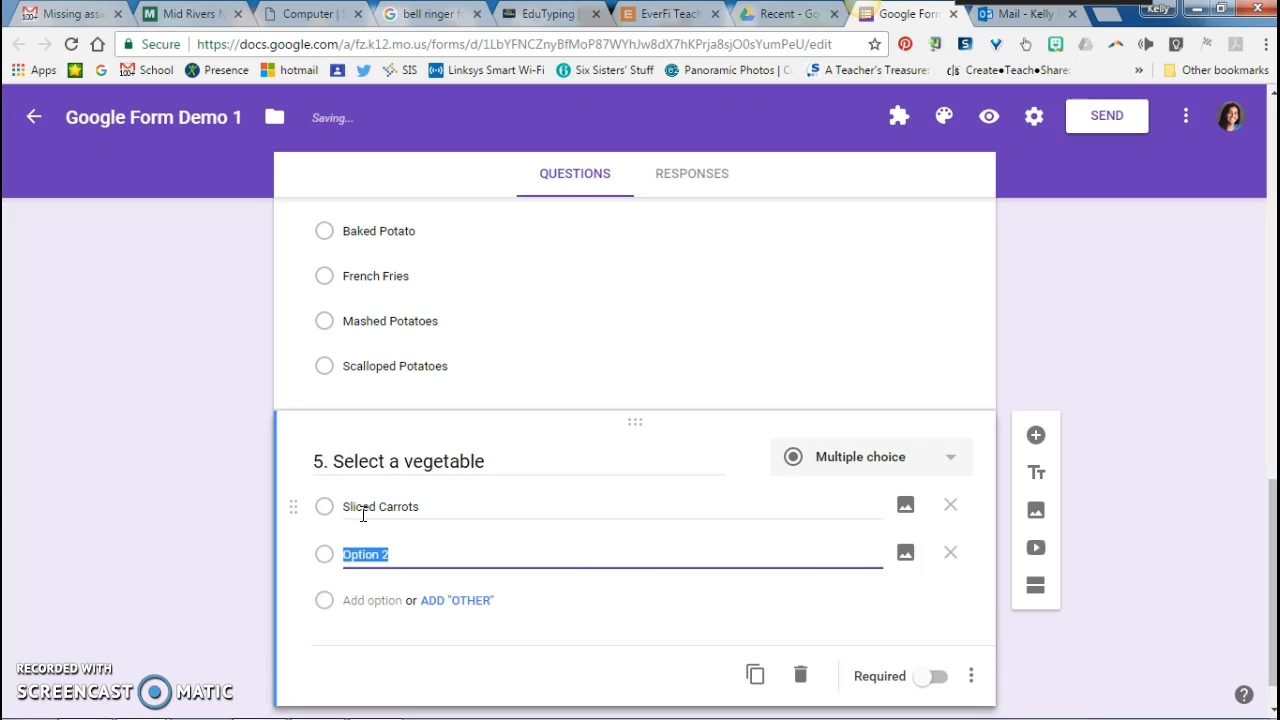
text(Broccol)
key(Return)
text(Green beans)
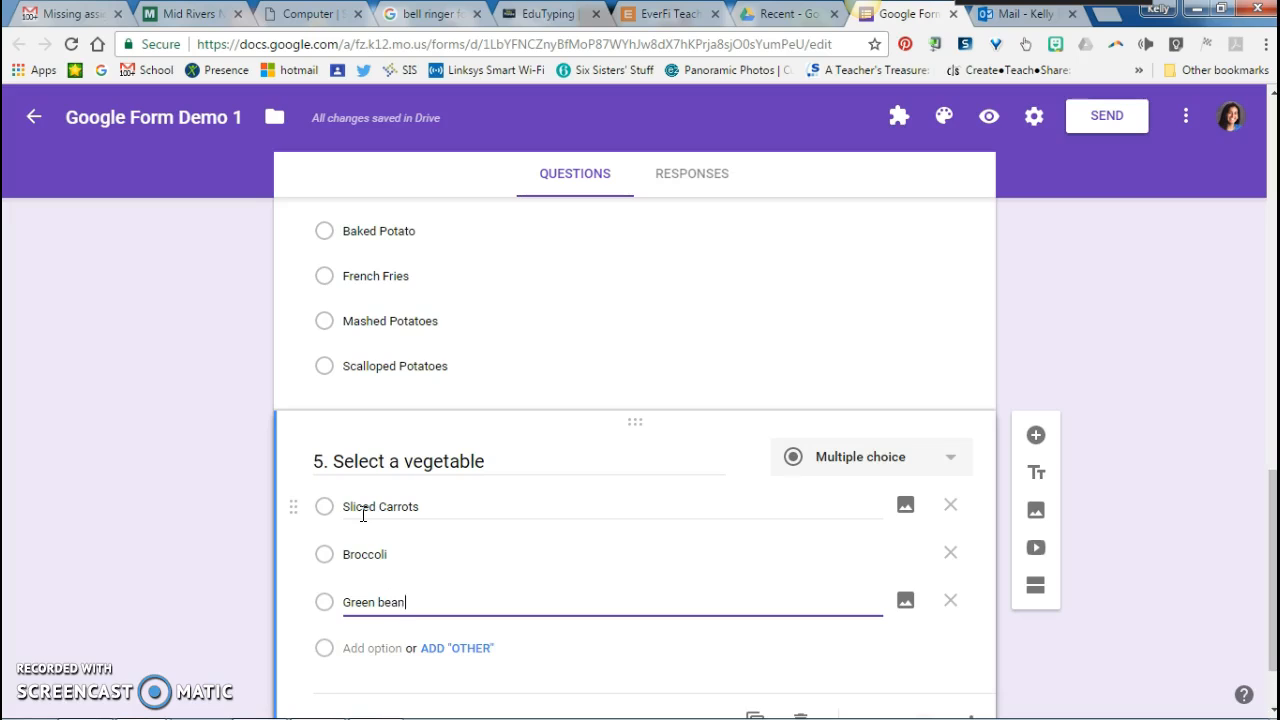
key(Return)
text(Corn)
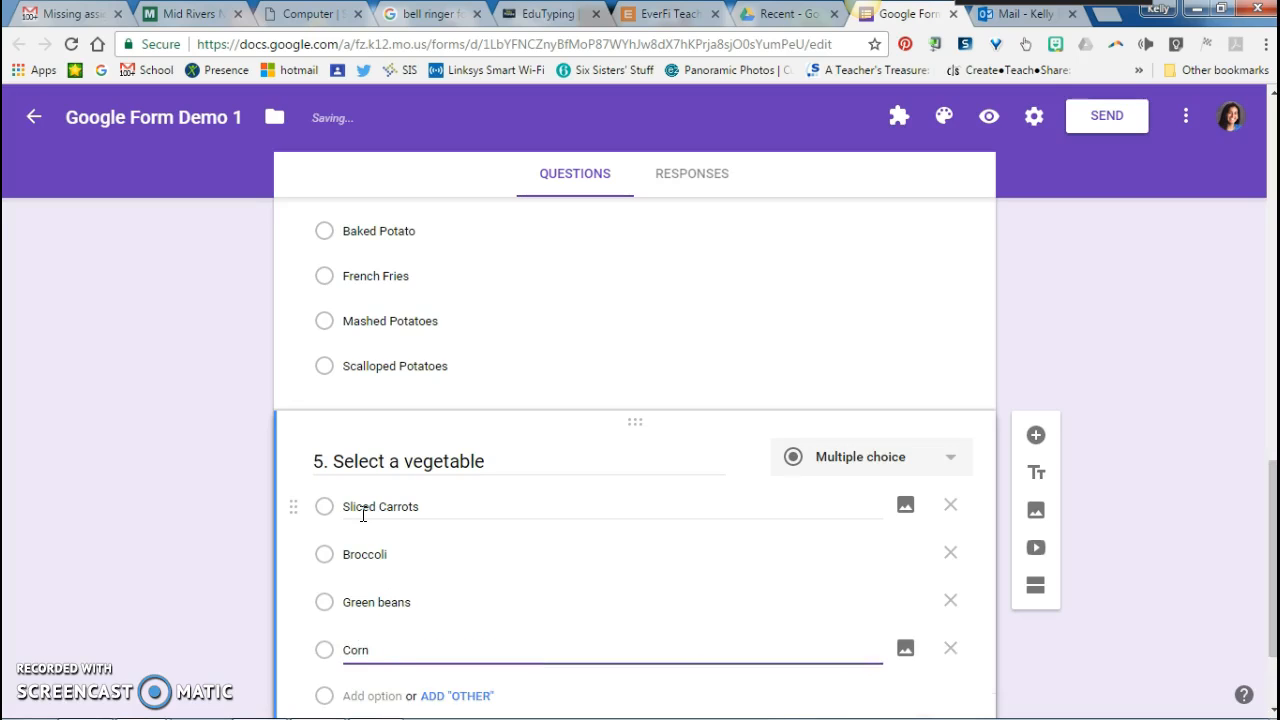
key(Return)
text(Aspar)
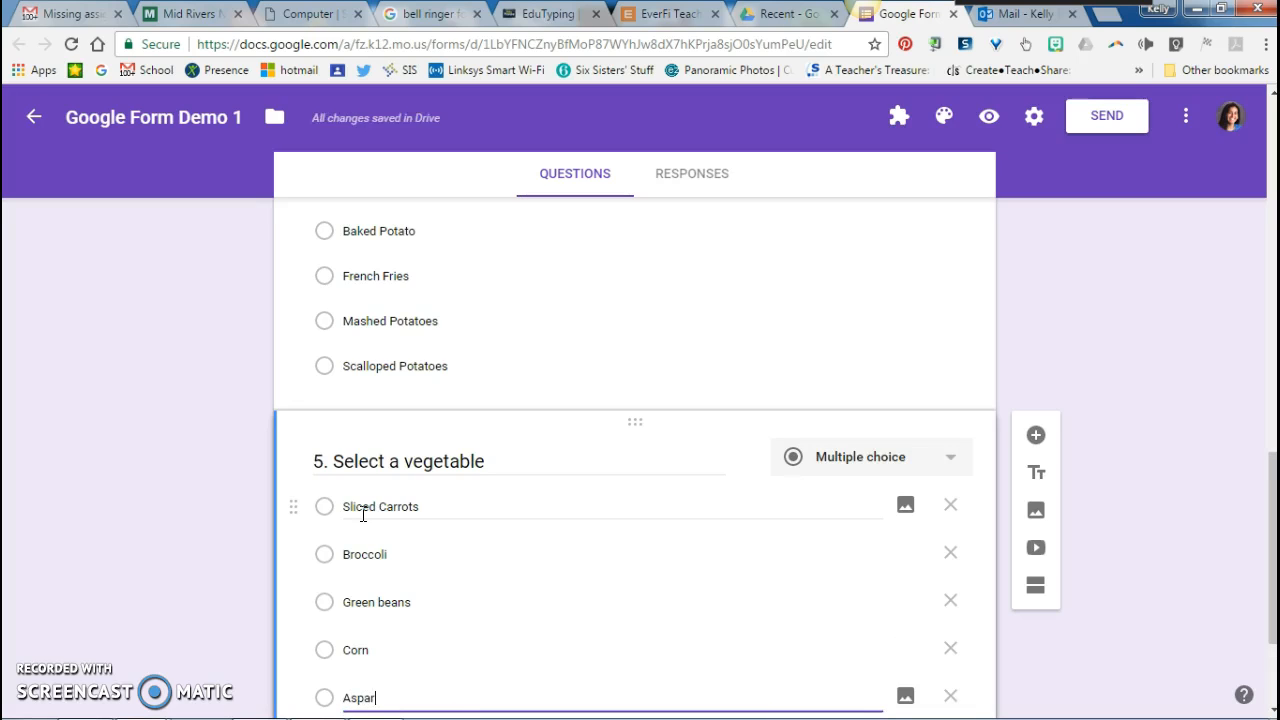
text(gus)
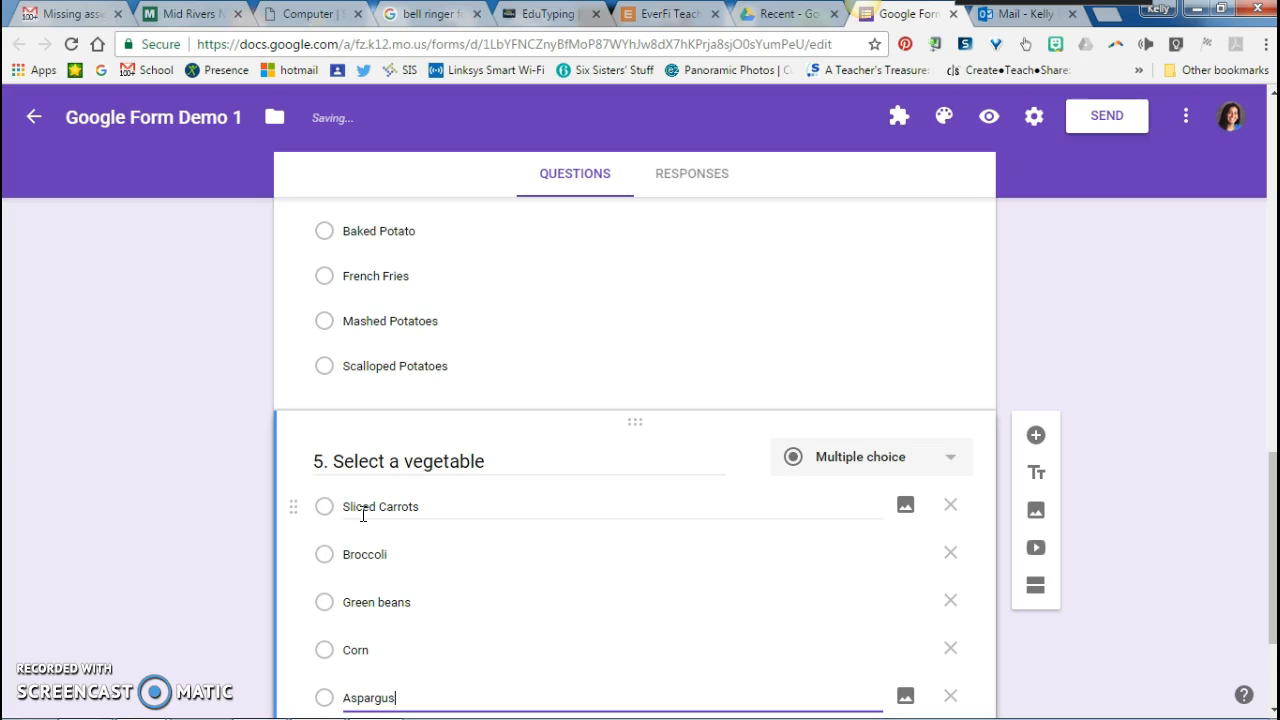
Make the vegetable question required and add a new question below it with the text "6. Select a dessert"
scroll(946, 569, down, 2)
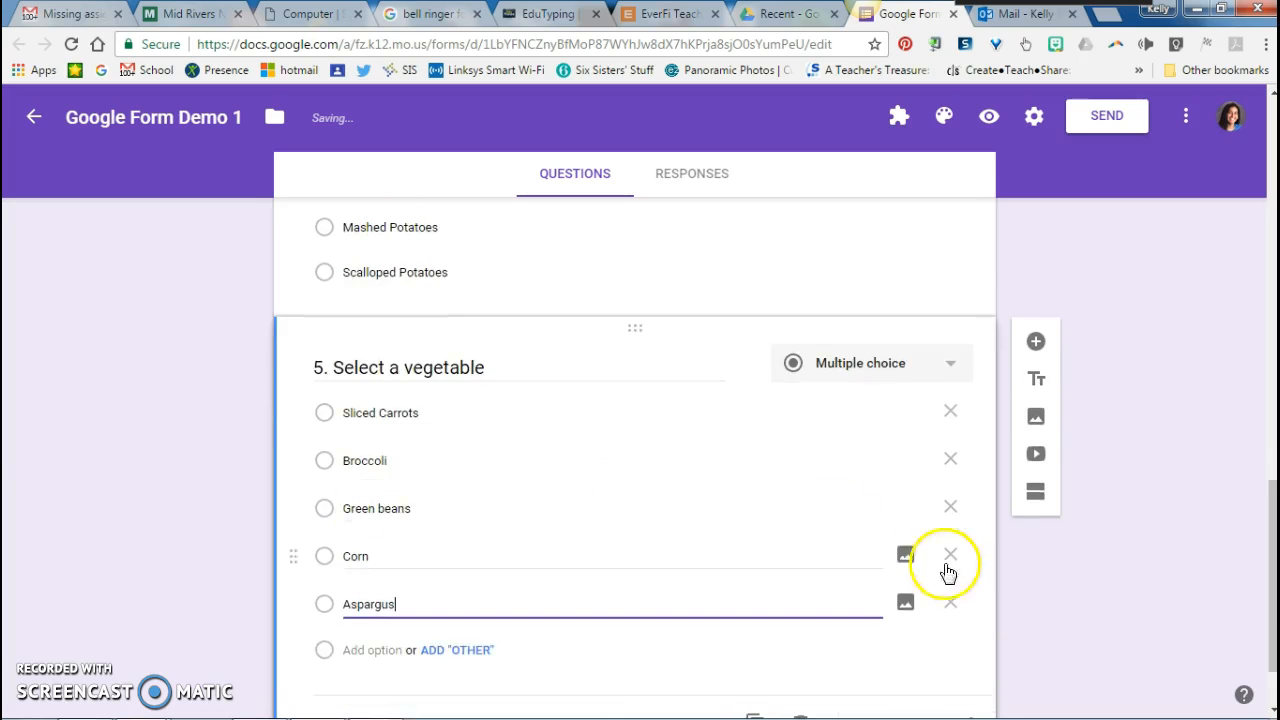
click(942, 628)
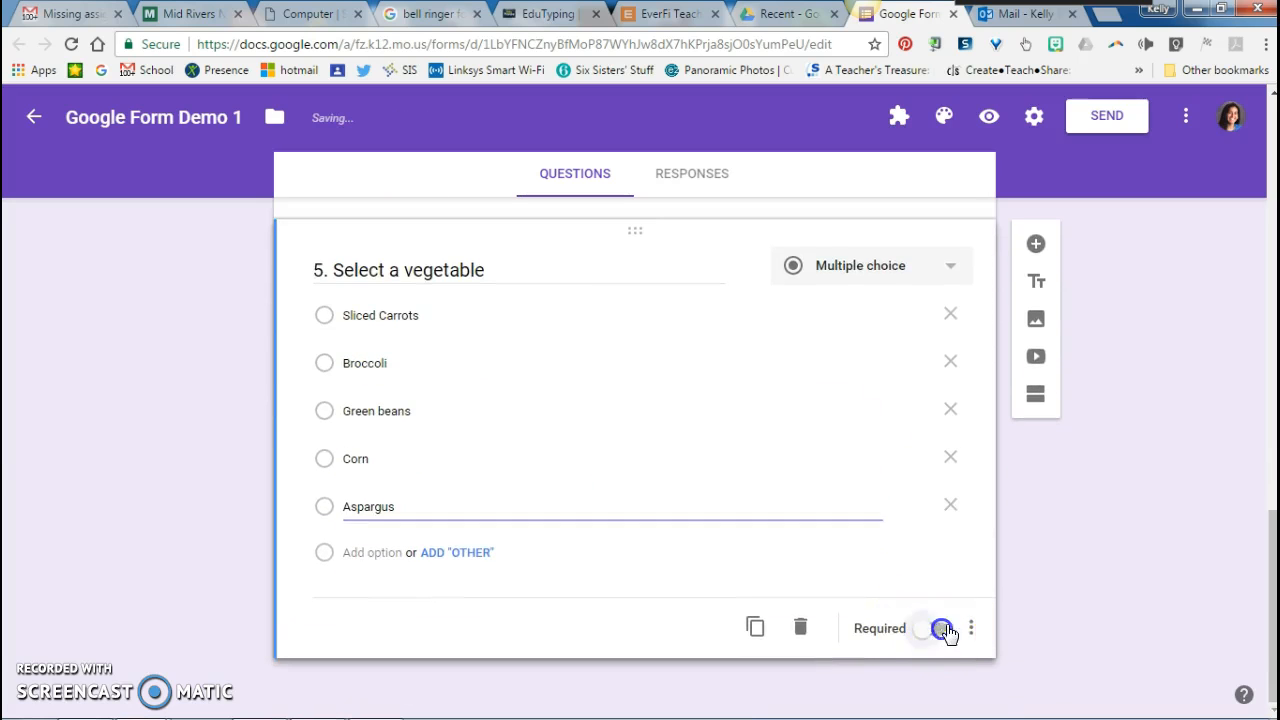
click(1035, 244)
click(343, 477)
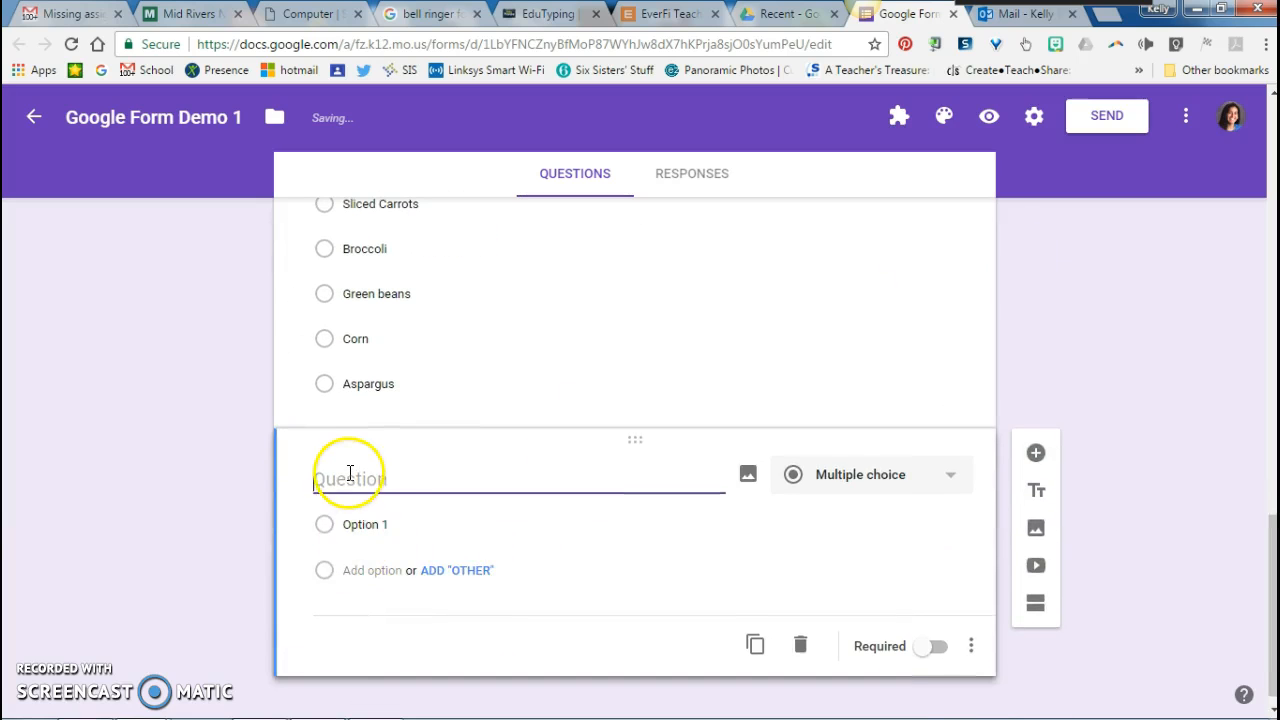
text(6. Select a dessert)
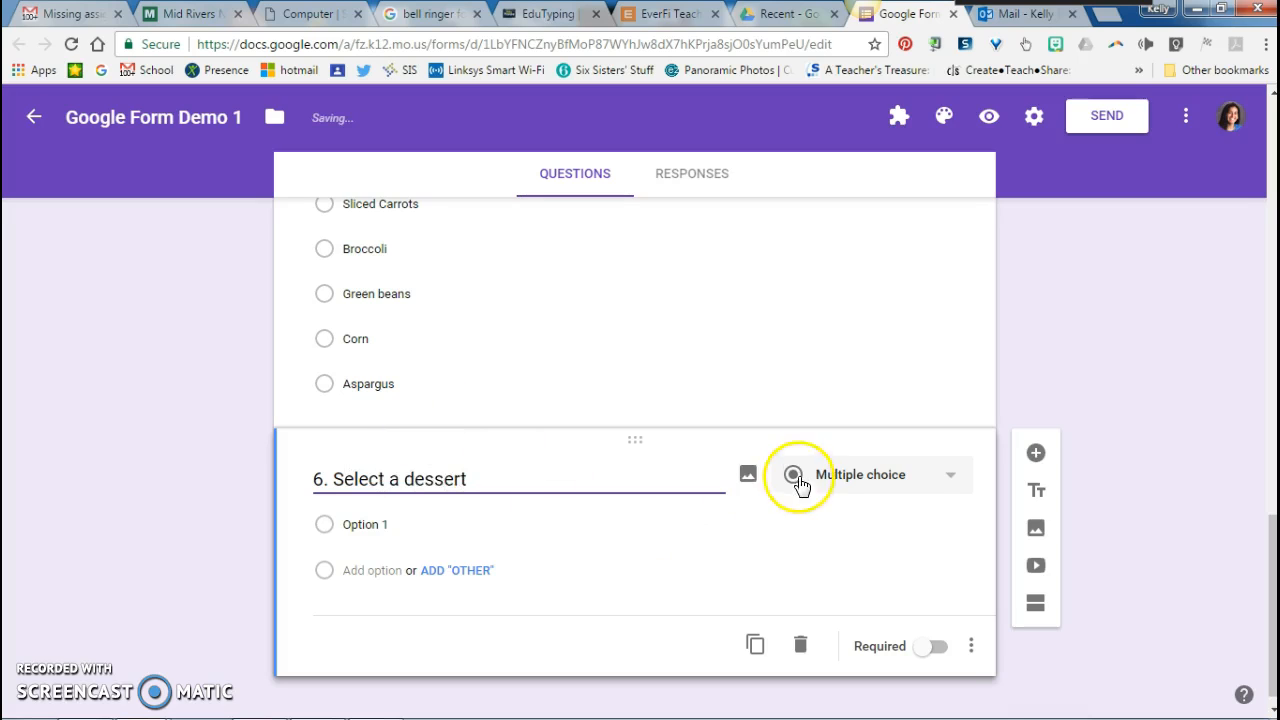
Change the dessert question's type to Checkboxes
click(895, 472)
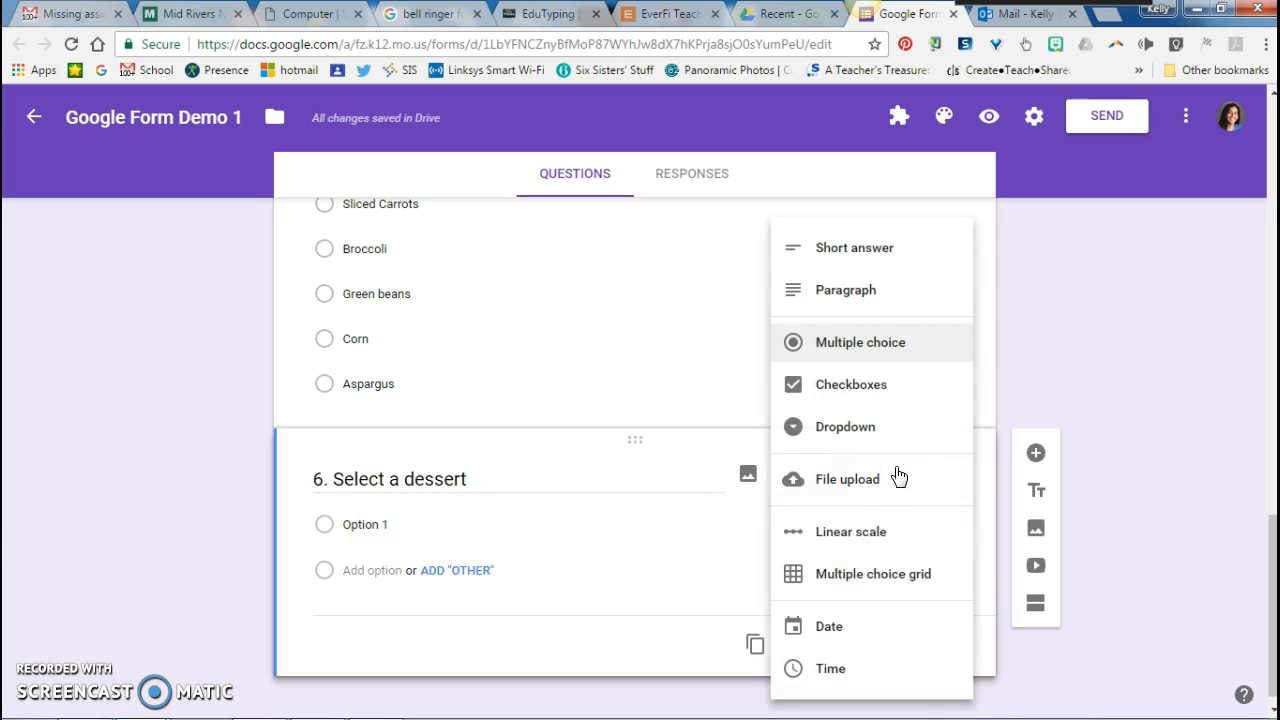
click(877, 394)
click(877, 394)
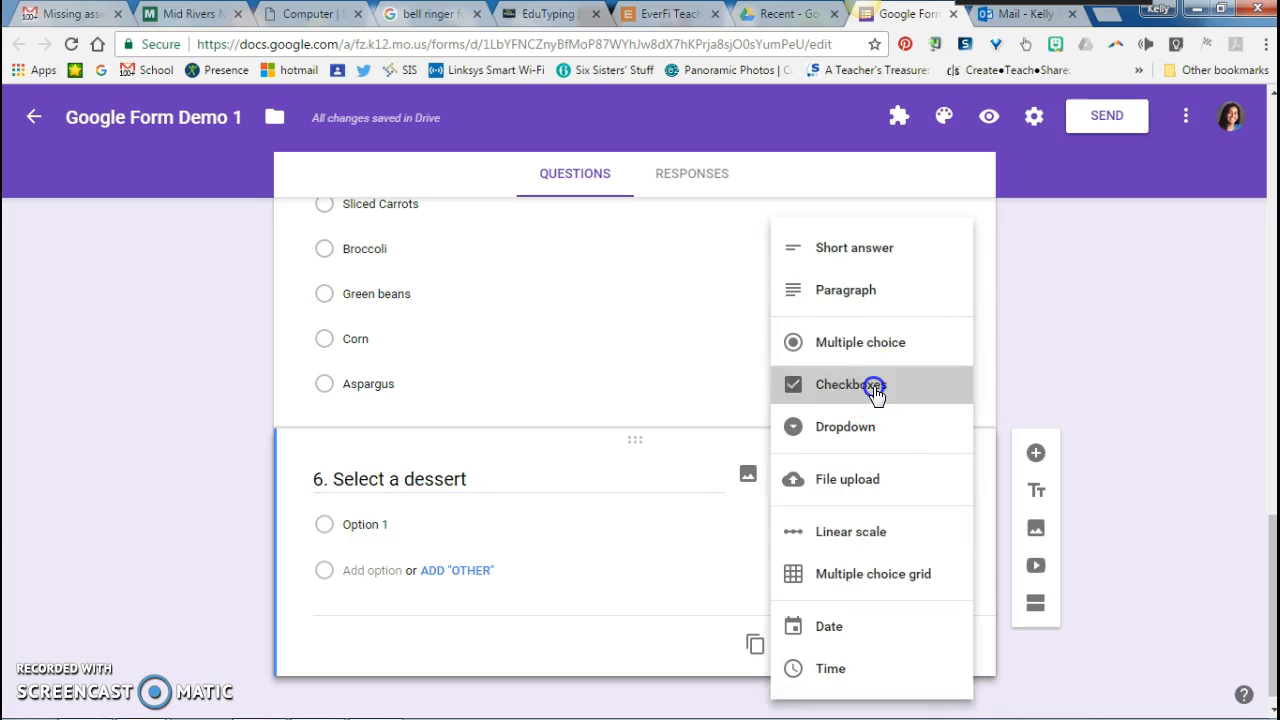
Enter Carrot Cake, Chocolate Cake and Banana Nut Cake as the first three options of the dessert question
click(381, 523)
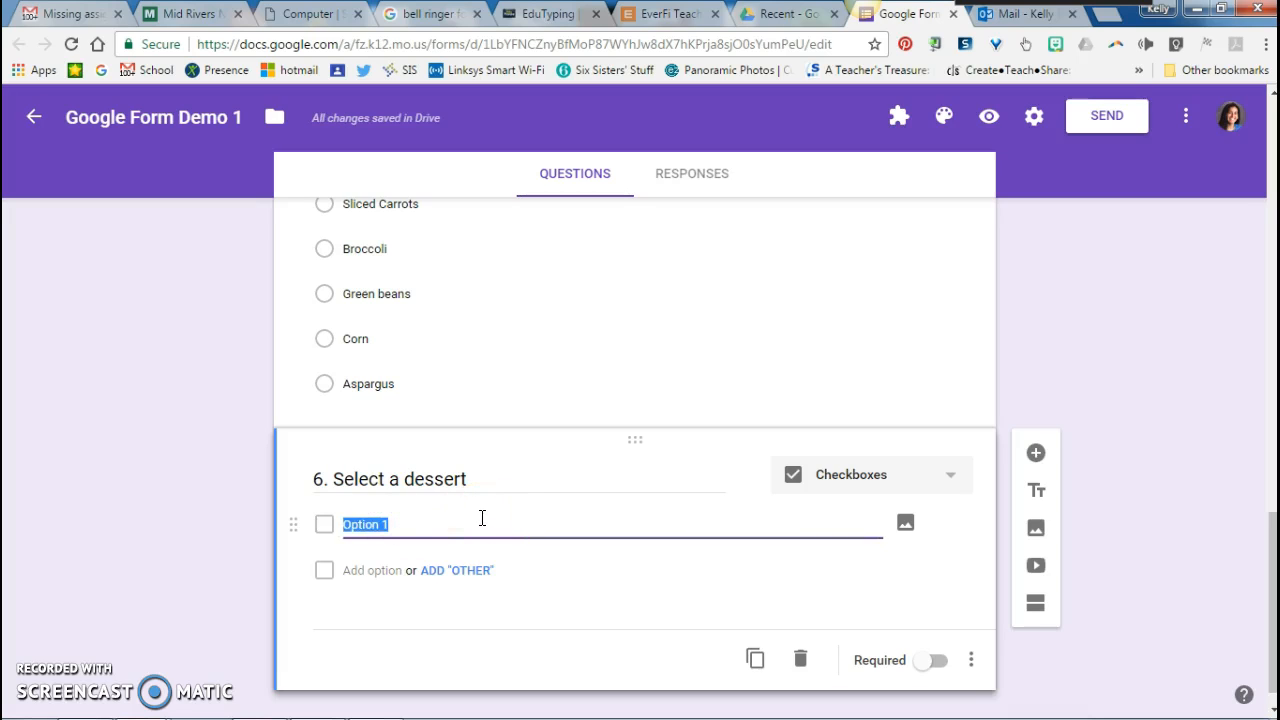
text(Carrot Cake)
key(Return)
text(Chocolate Cake)
key(Return)
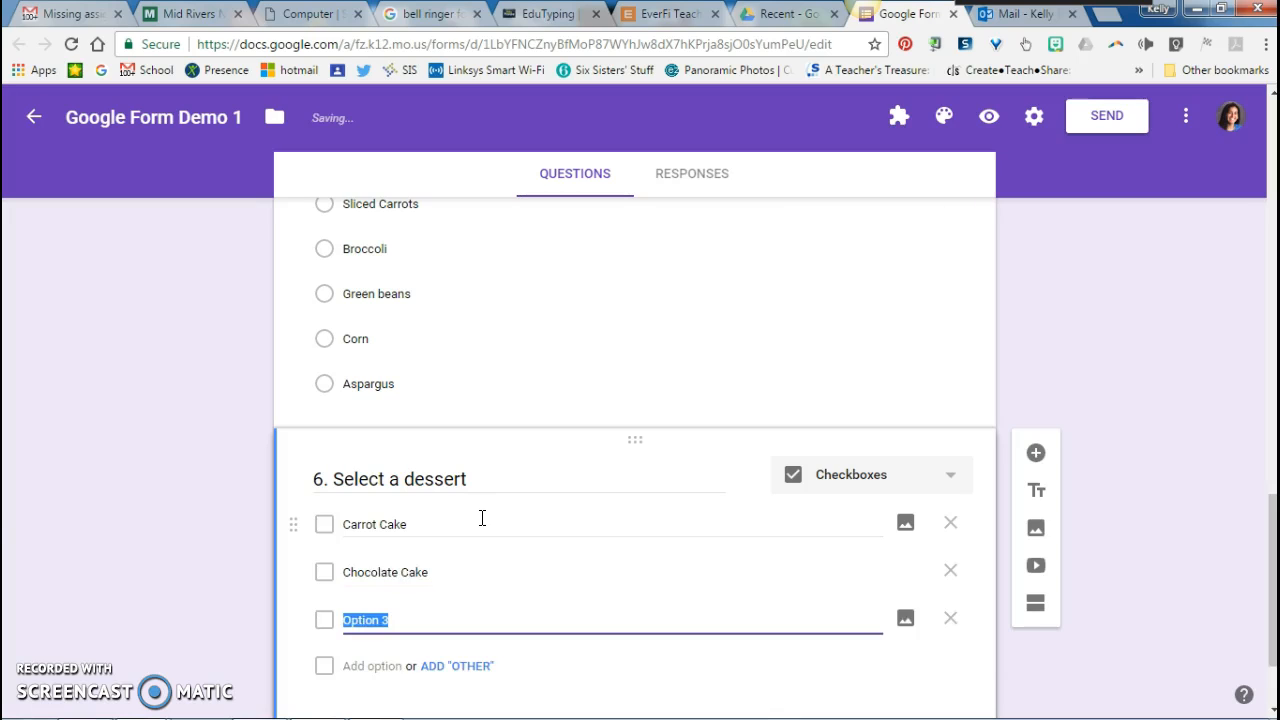
text(Banana Nut C)
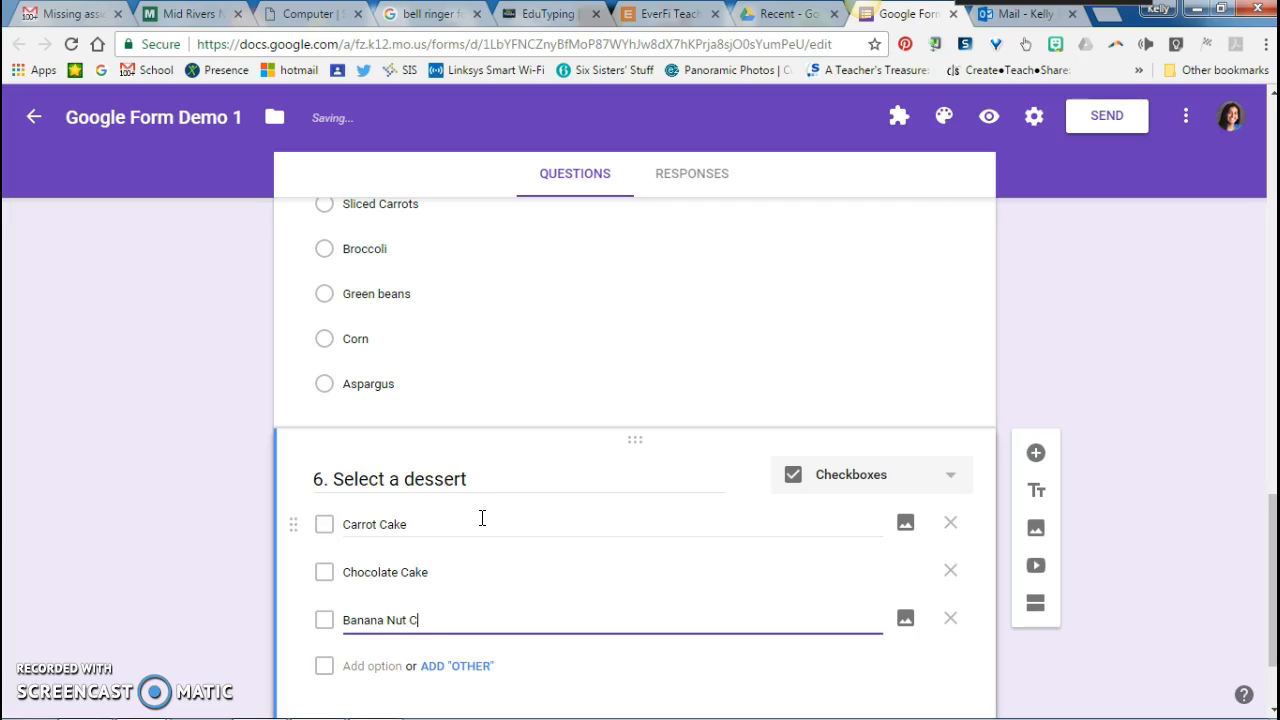
text(ake)
key(Return)
Add Apple Pie and Cherry Cobbler as further options of the dessert question and make the question required
text(Ap)
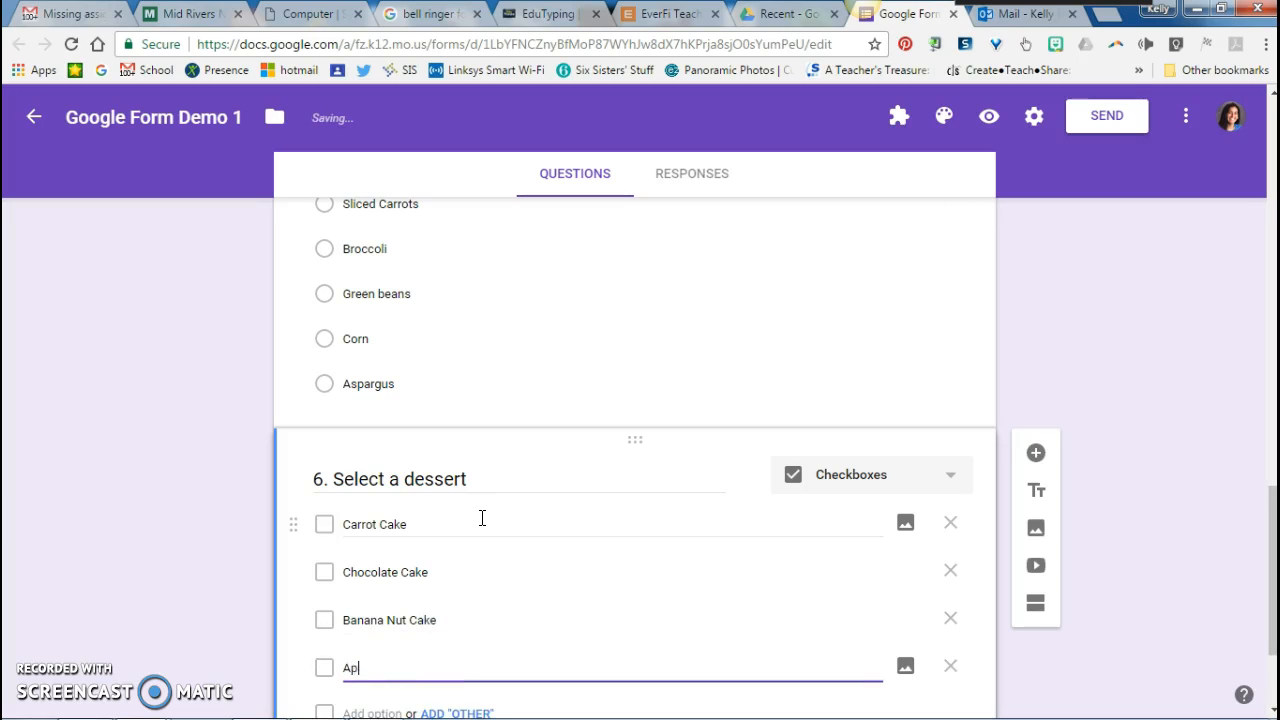
text(ple Pie)
key(Return)
text(C)
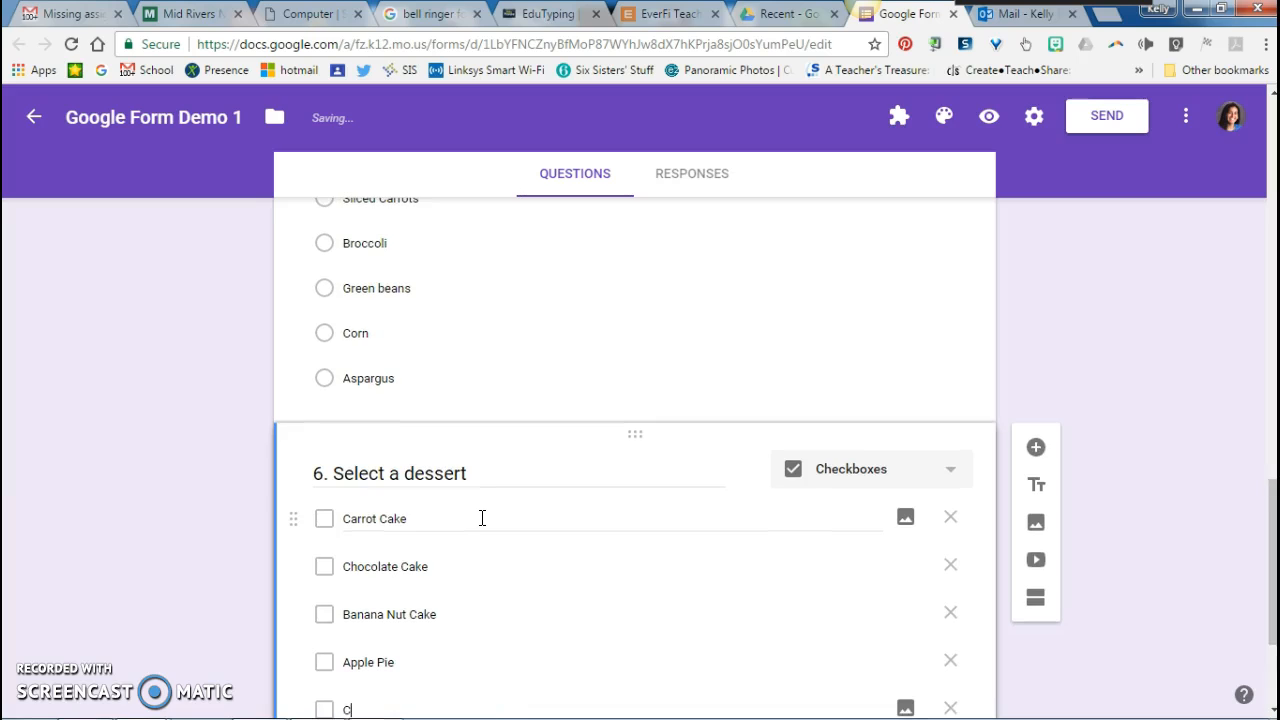
text(herry Cobbler)
scroll(594, 590, down, 2)
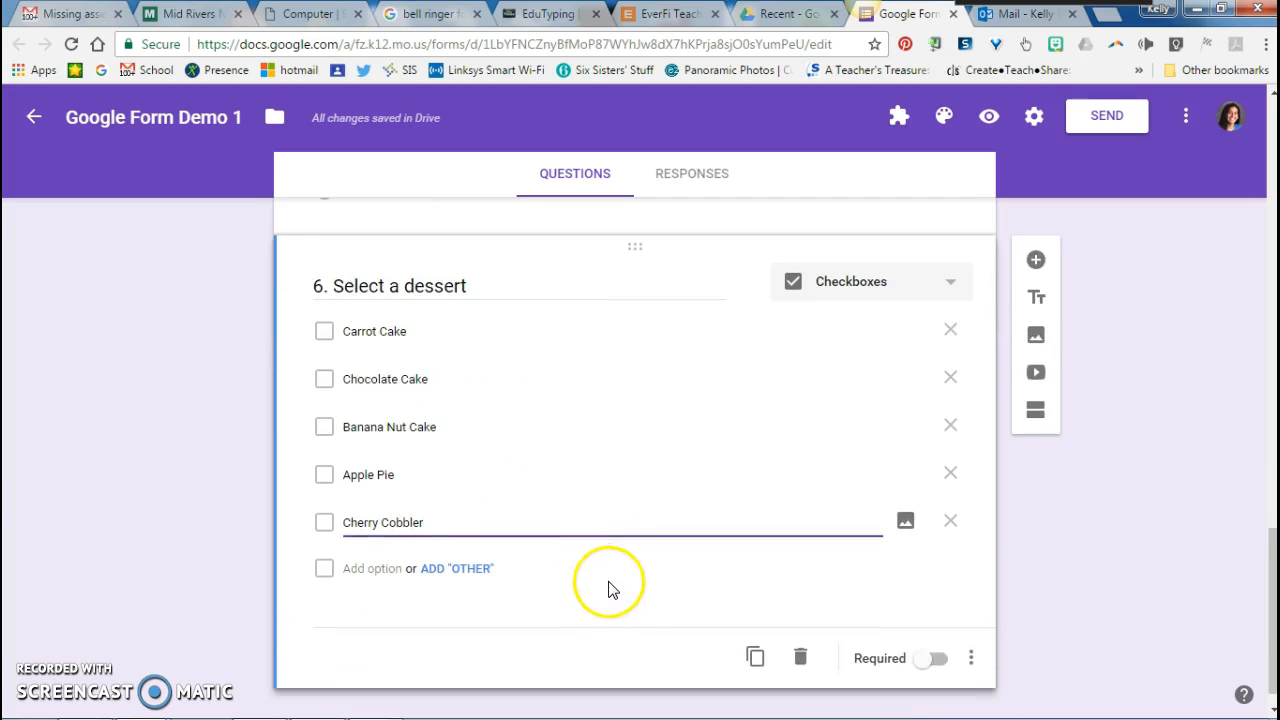
click(932, 658)
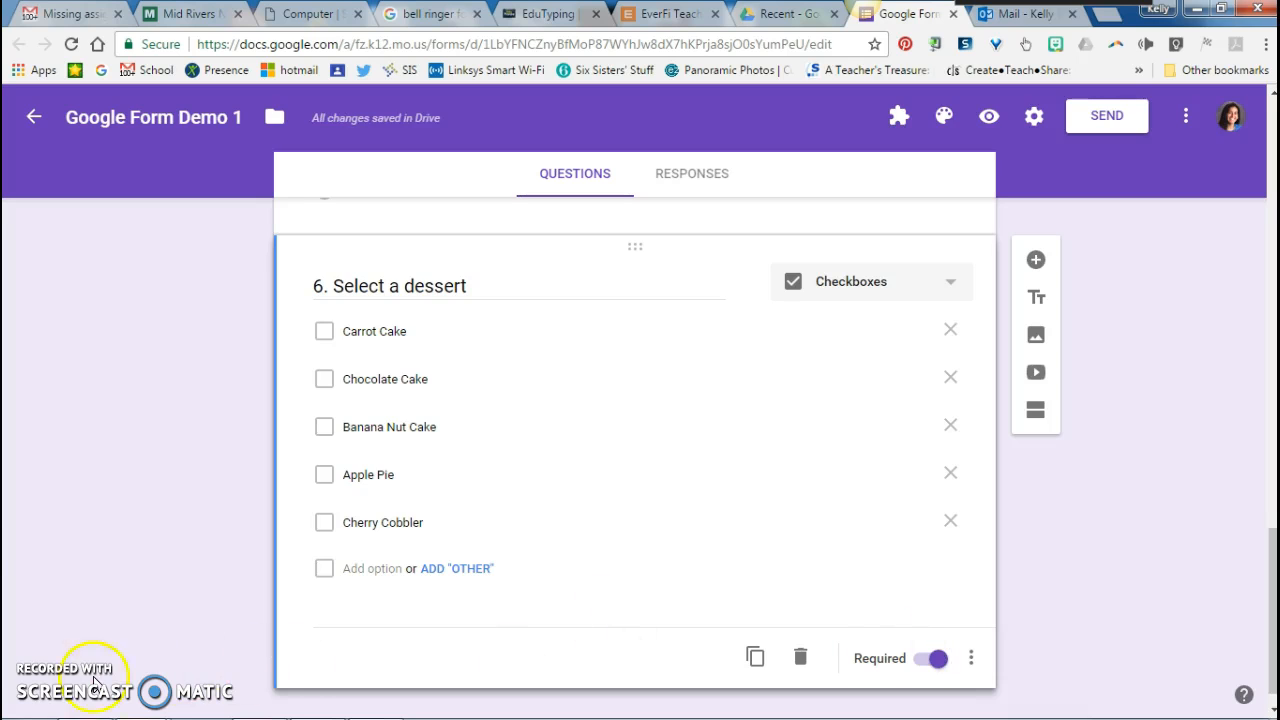
Review the form's questions and answer options from the title through the dessert question
scroll(470, 460, up, 15)
scroll(482, 466, up, 3)
click(476, 463)
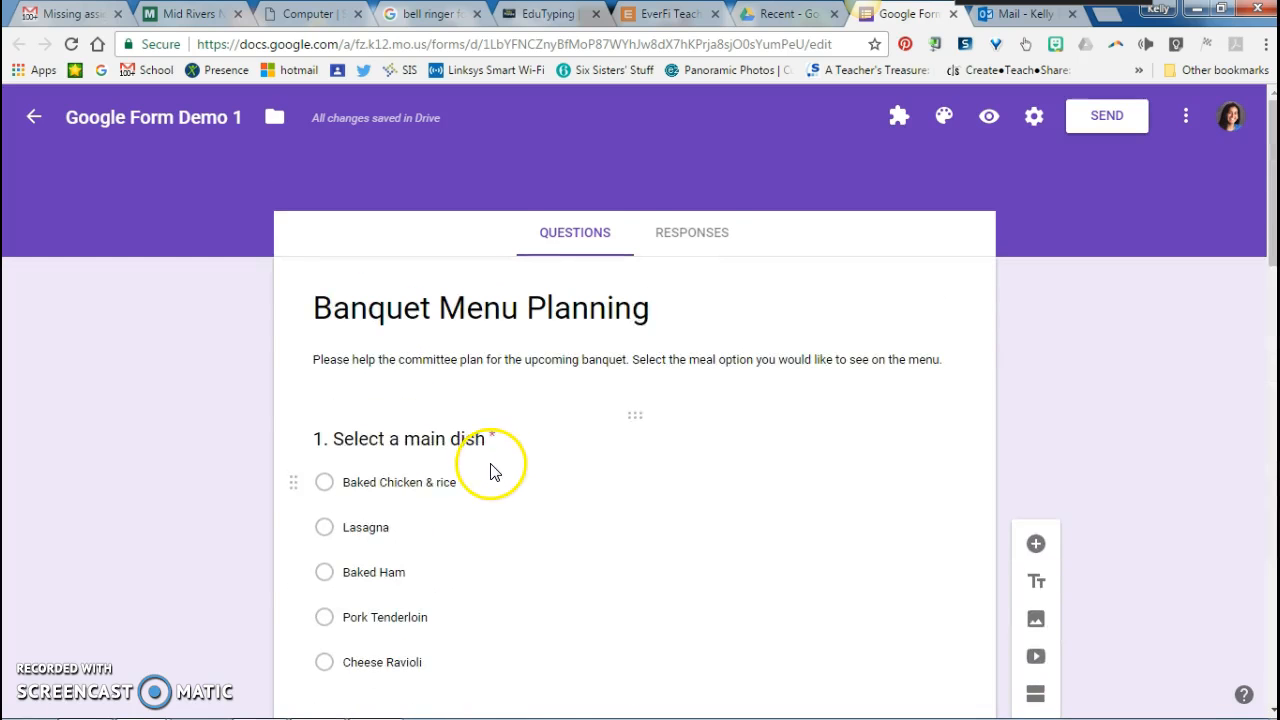
scroll(423, 521, down, 2)
scroll(423, 521, down, 9)
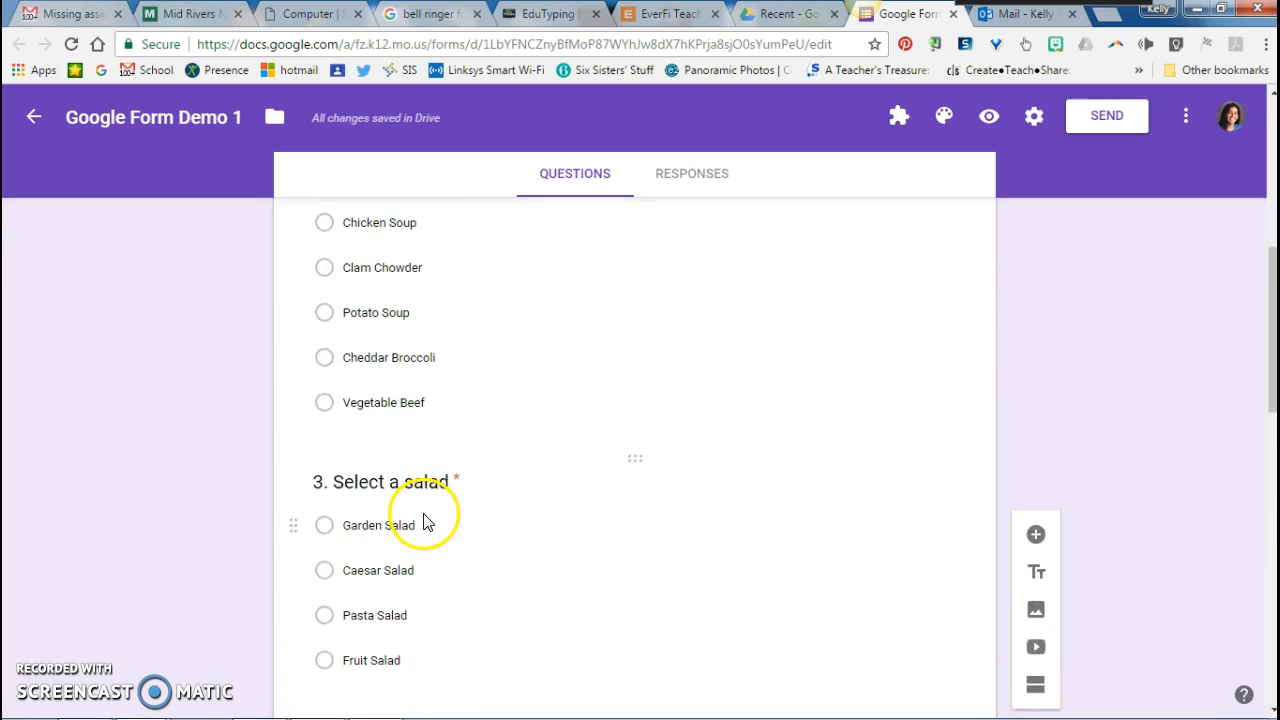
scroll(425, 505, down, 4)
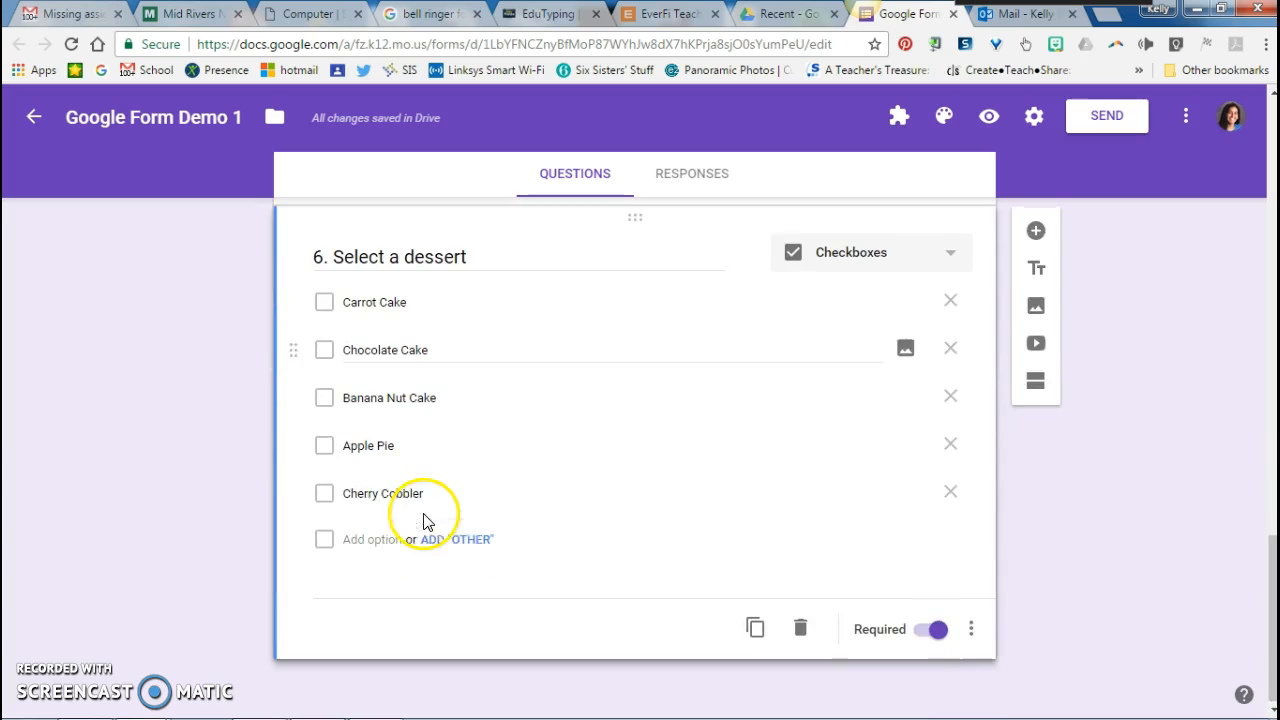
triple_click(409, 491)
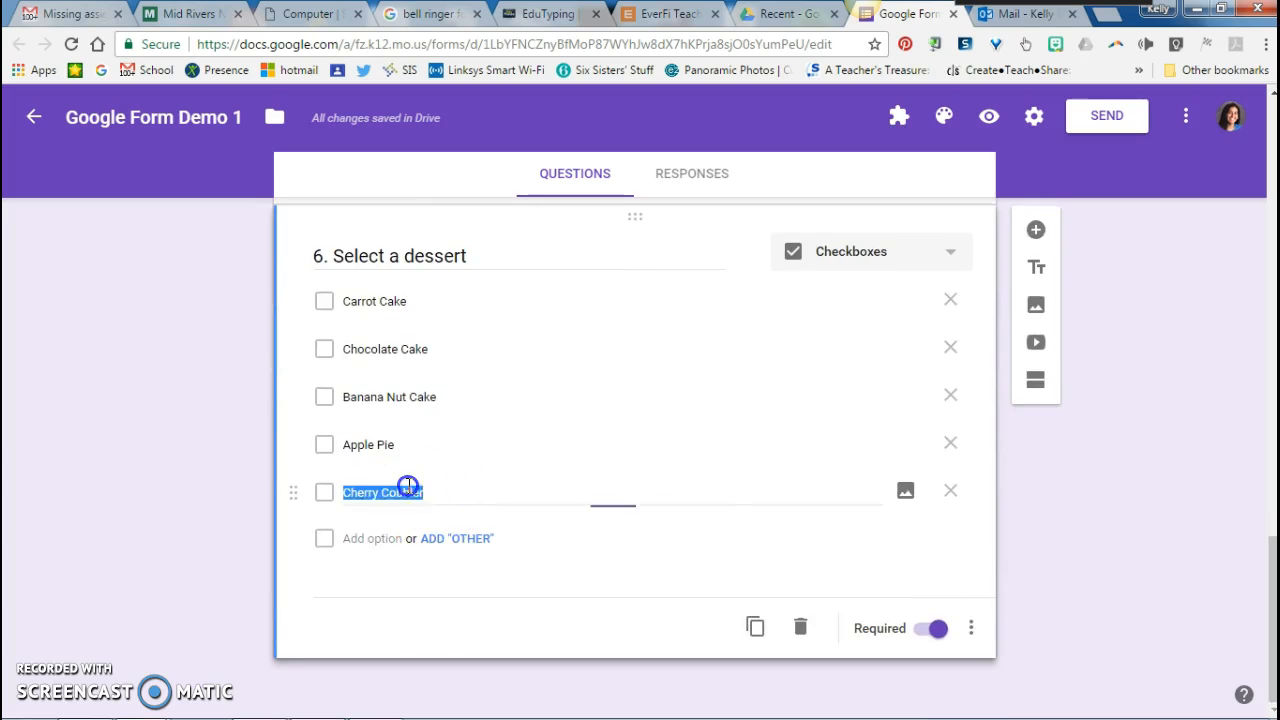
click(466, 497)
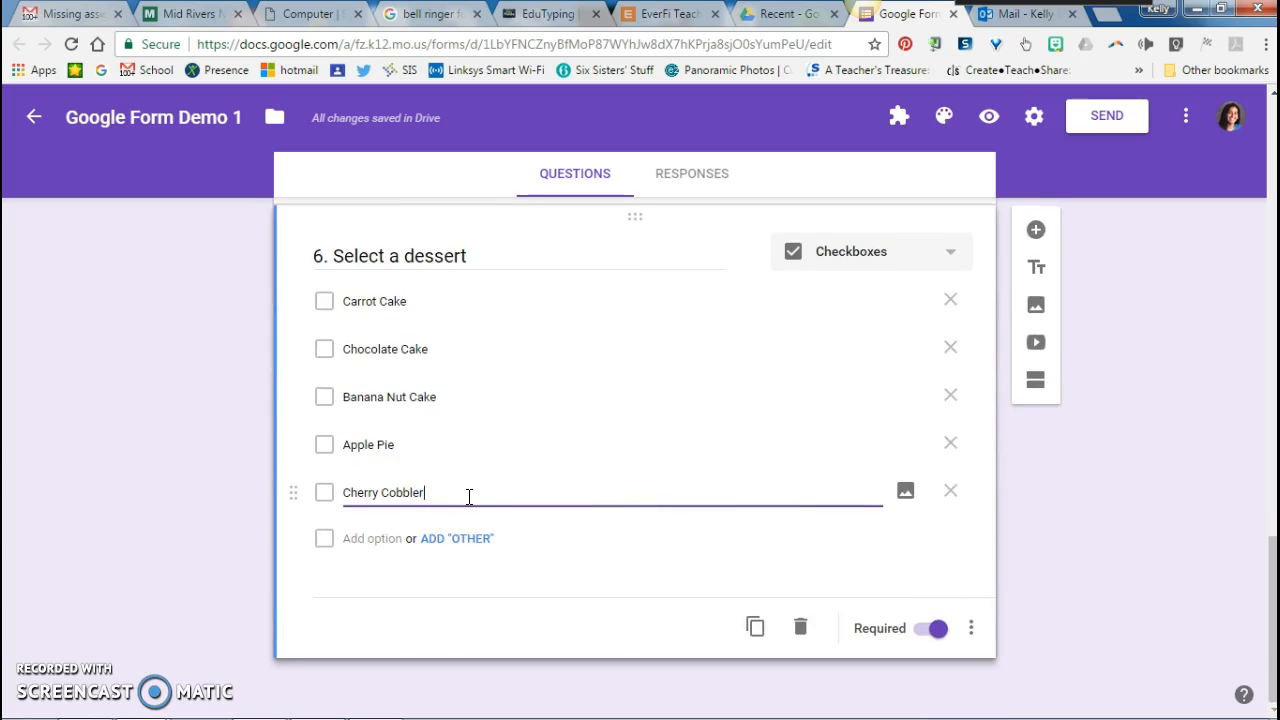
text(k)
text(k)
click(430, 518)
Change the form's theme colour to light blue
click(944, 120)
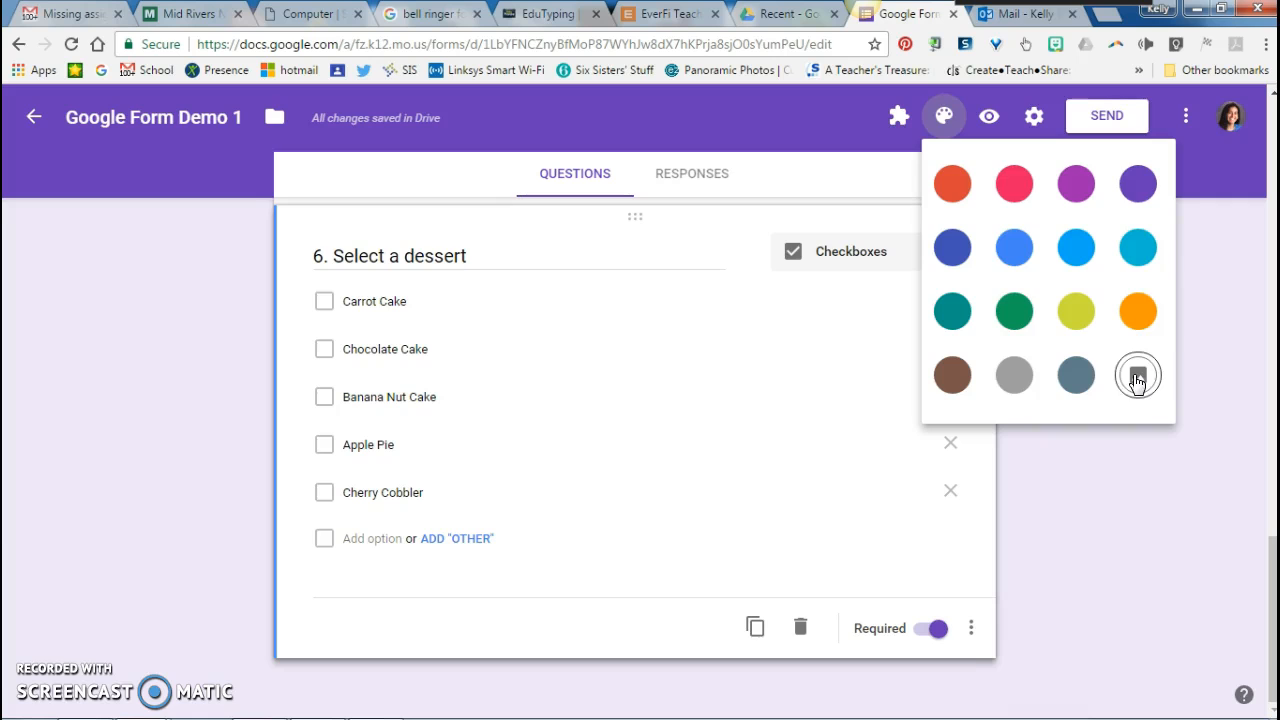
click(1073, 250)
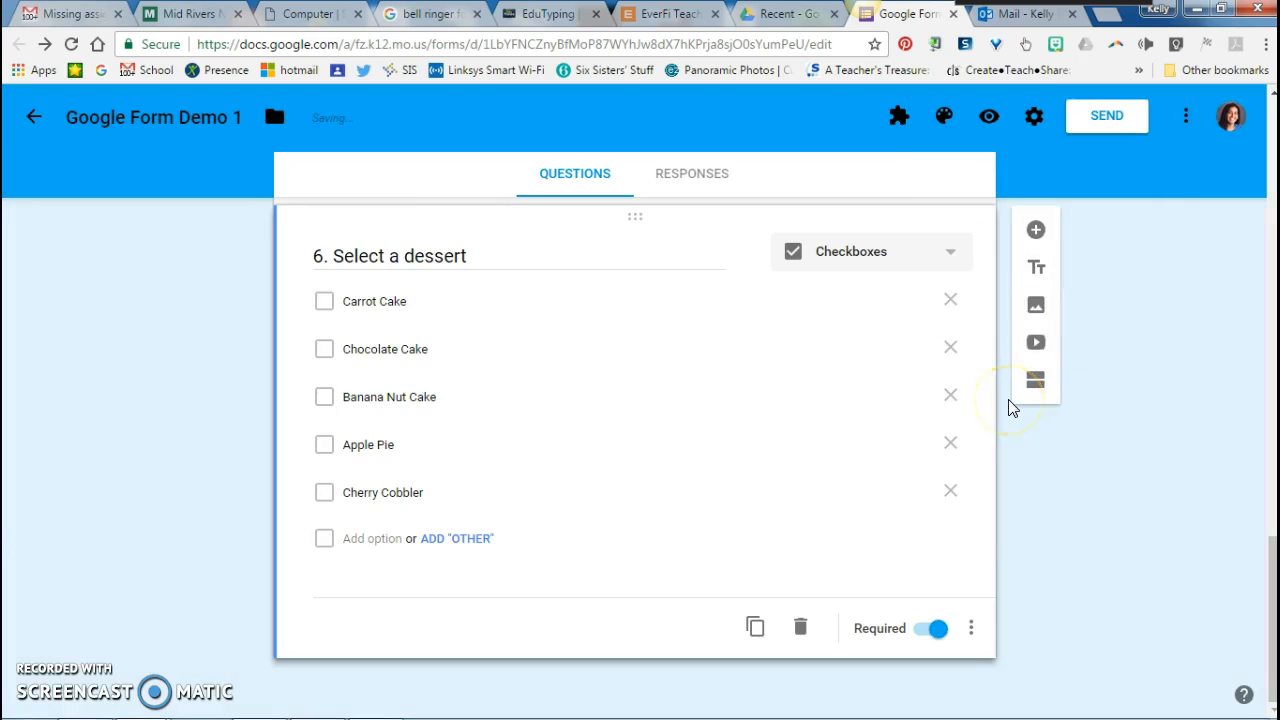
Preview the whole form as respondents see it and close the preview to return to editing
click(990, 122)
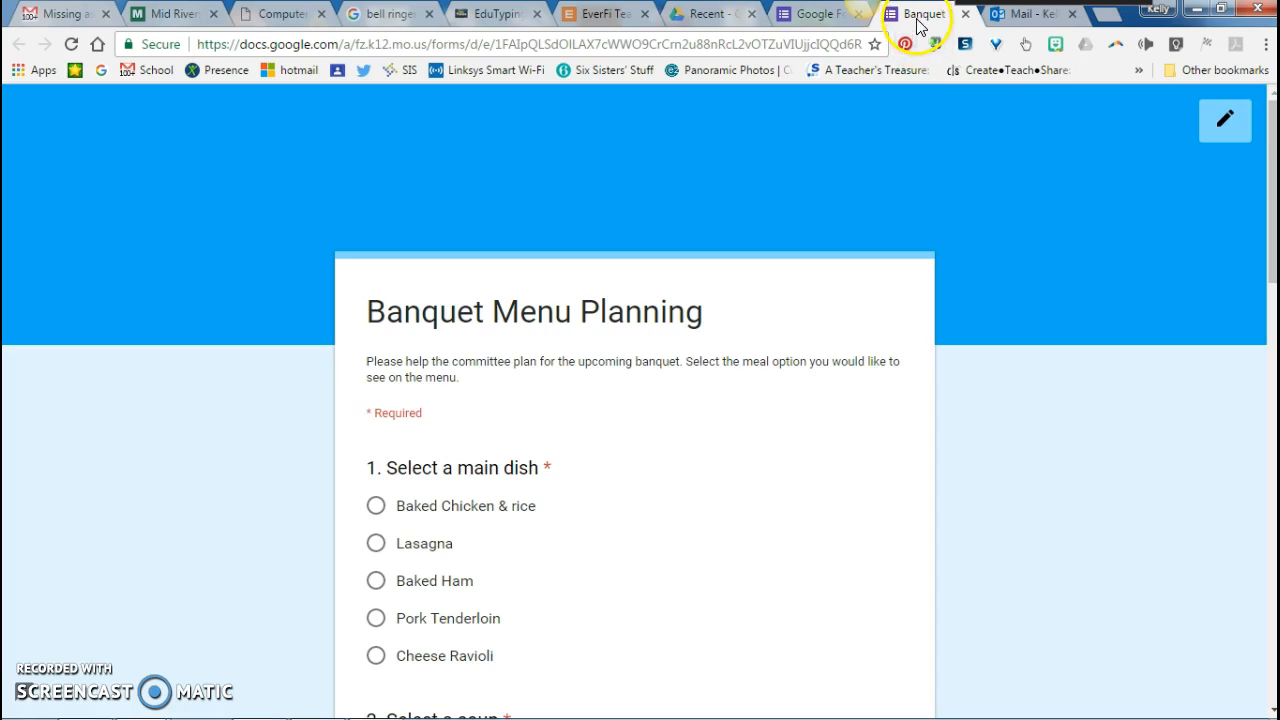
scroll(612, 320, down, 7)
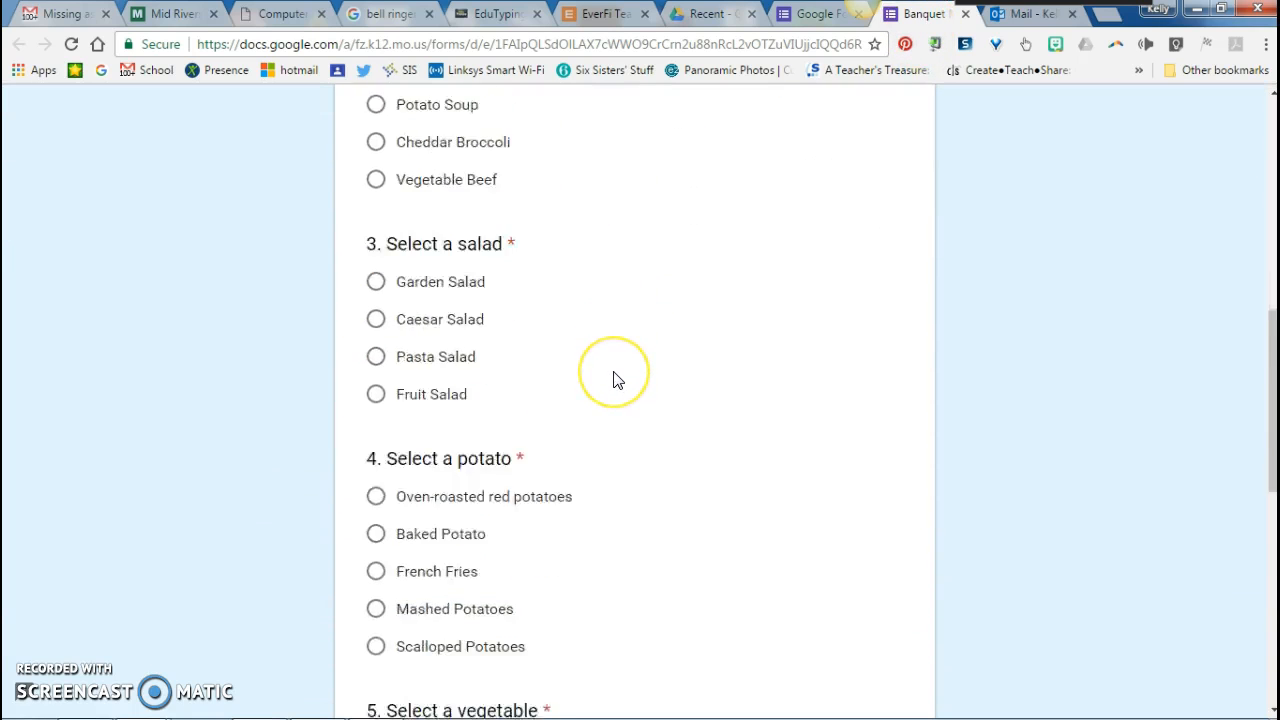
scroll(612, 378, down, 7)
scroll(617, 380, up, 8)
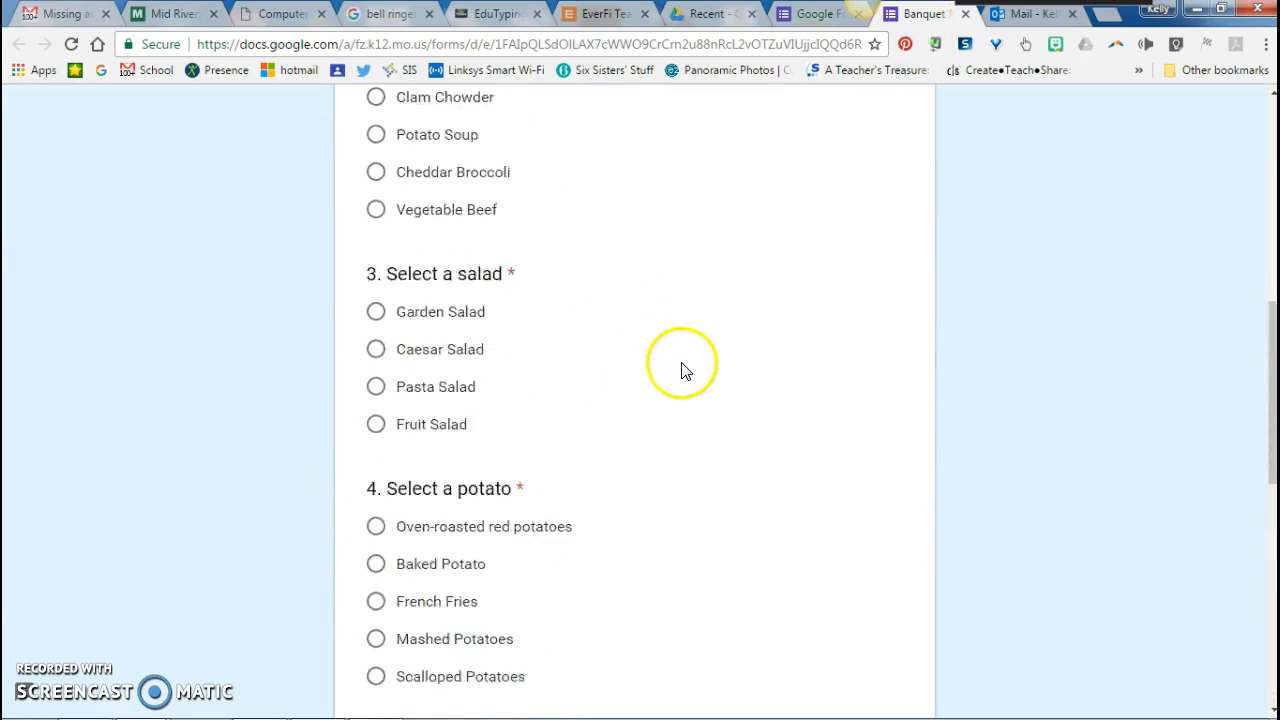
scroll(683, 370, up, 5)
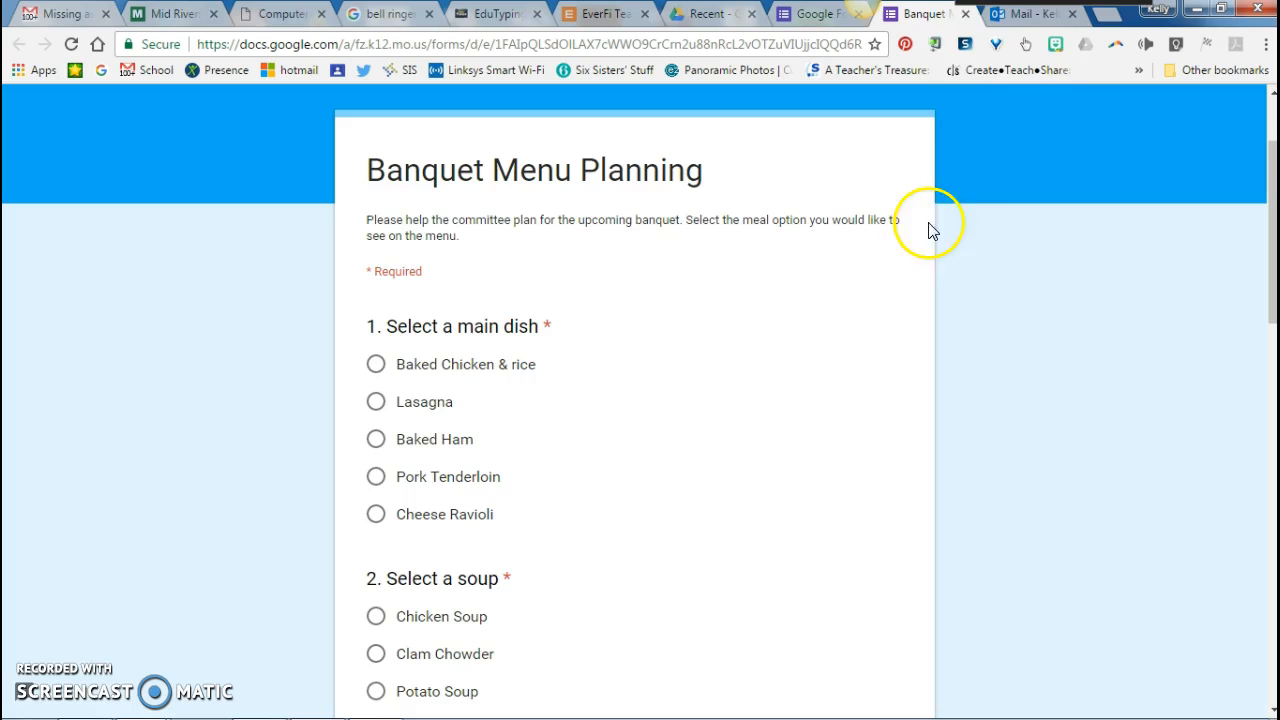
click(966, 14)
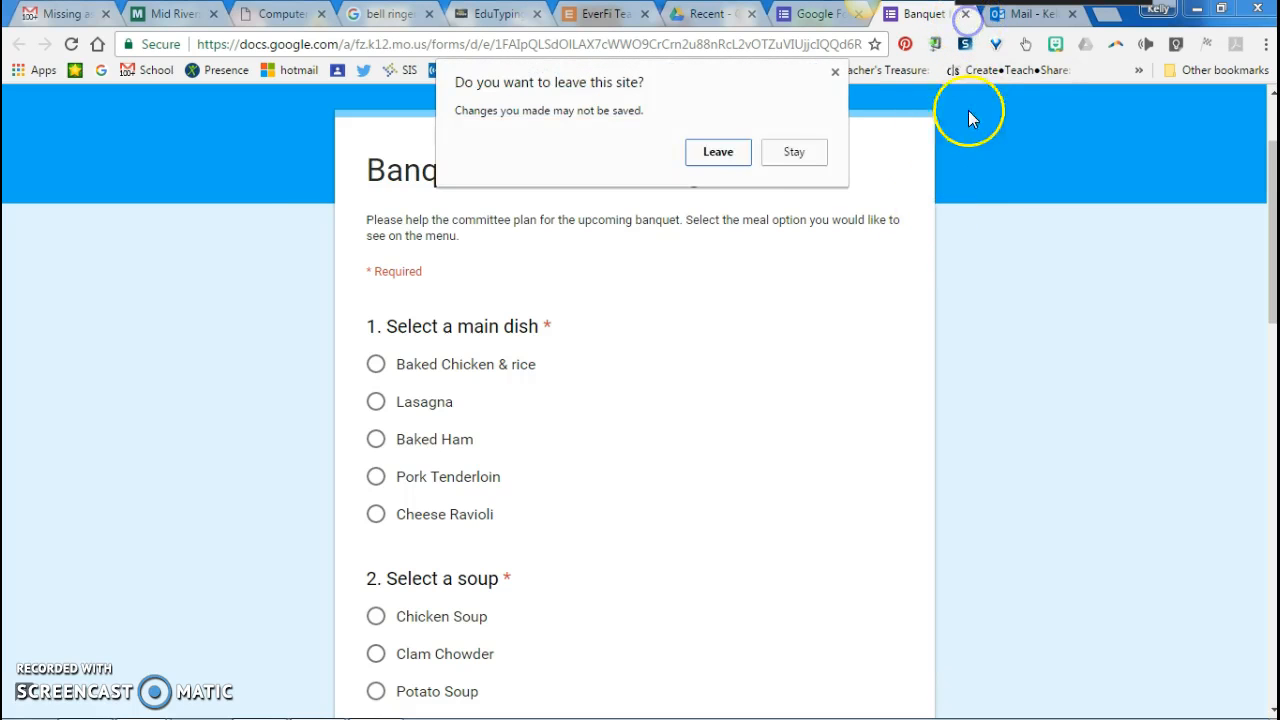
click(727, 152)
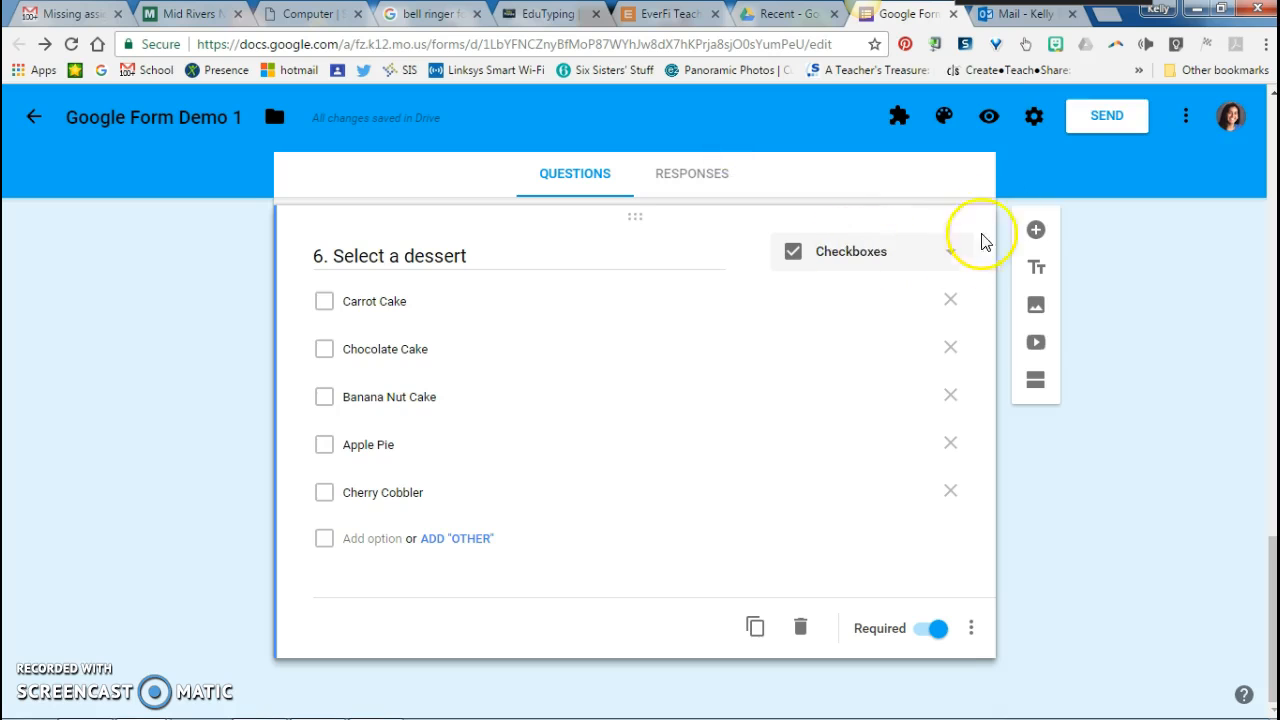
Start sending the form by e-mail and enter the recipient's e-mail address
click(1092, 121)
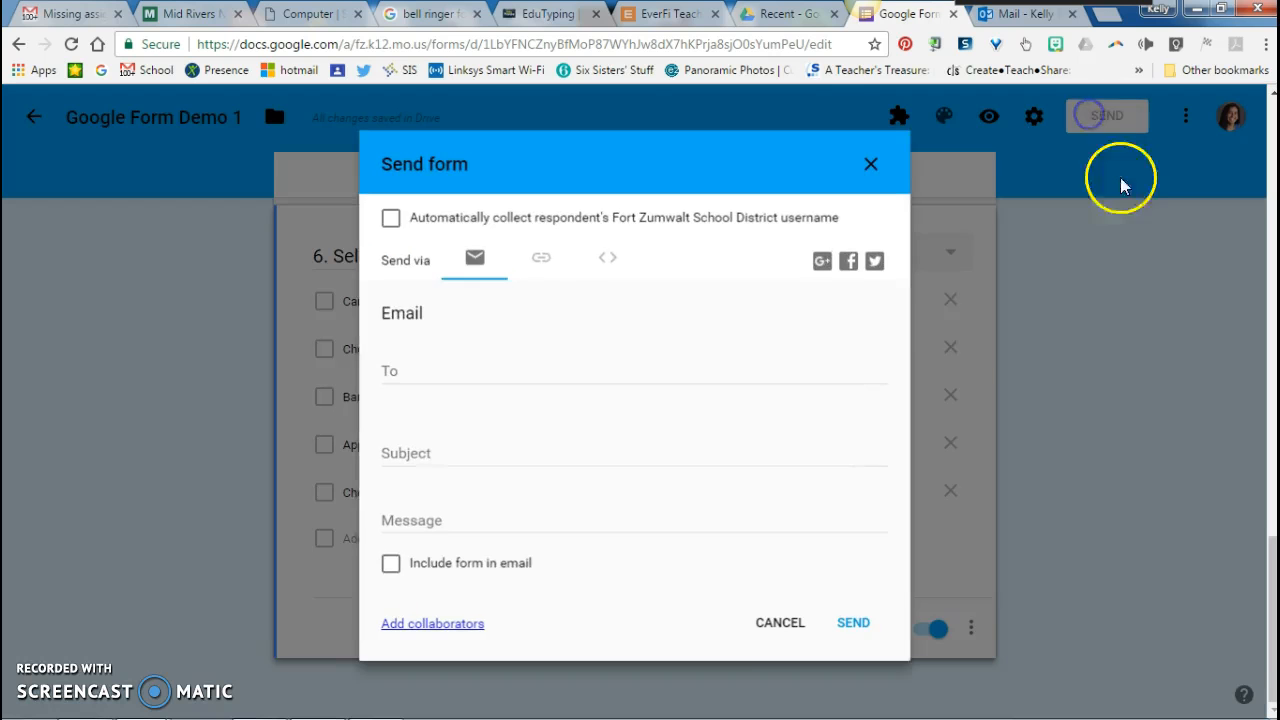
click(405, 377)
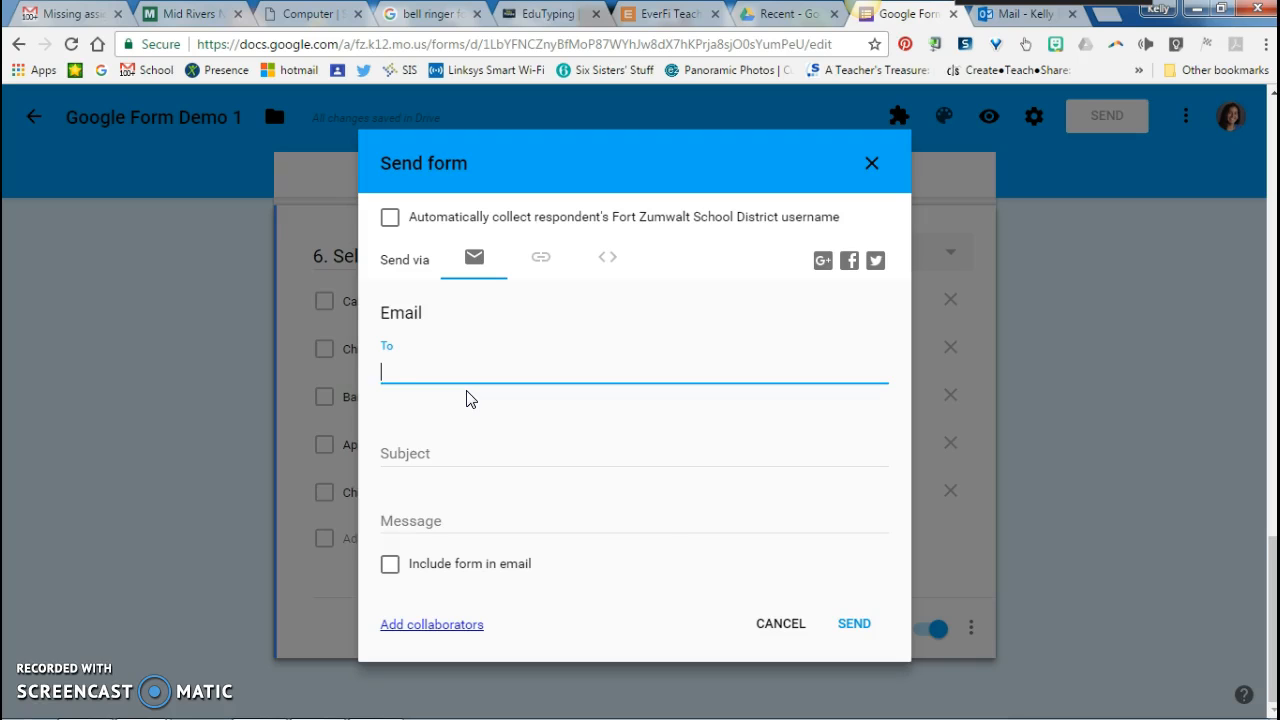
text(krear)
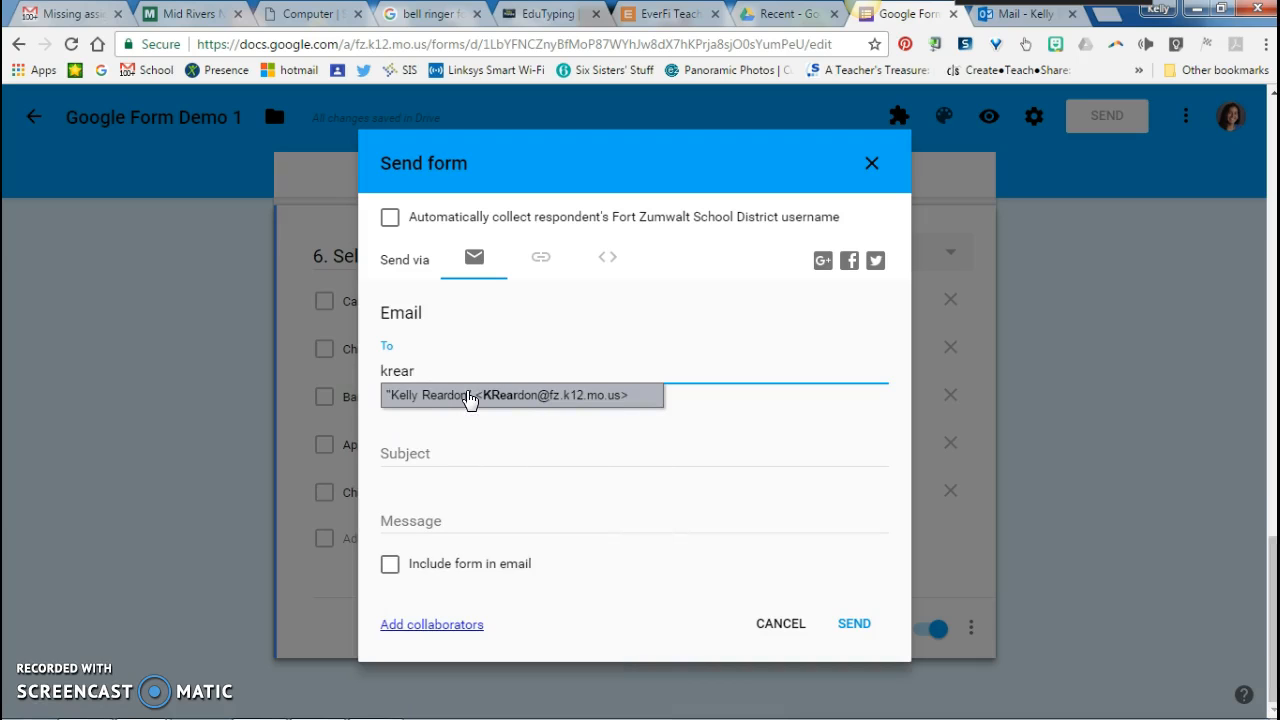
click(470, 400)
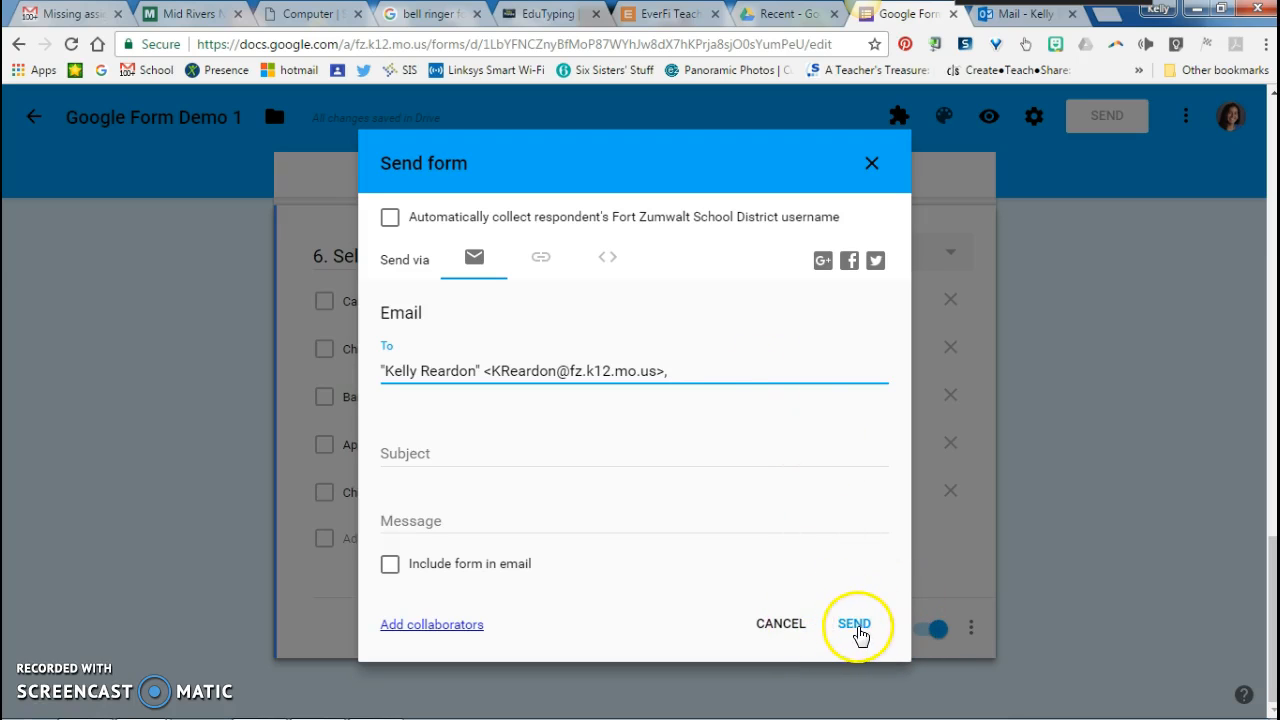
Send the form with the subject "Your Response is Needed" and the message "Please help plan the menu for the banquet."
click(430, 450)
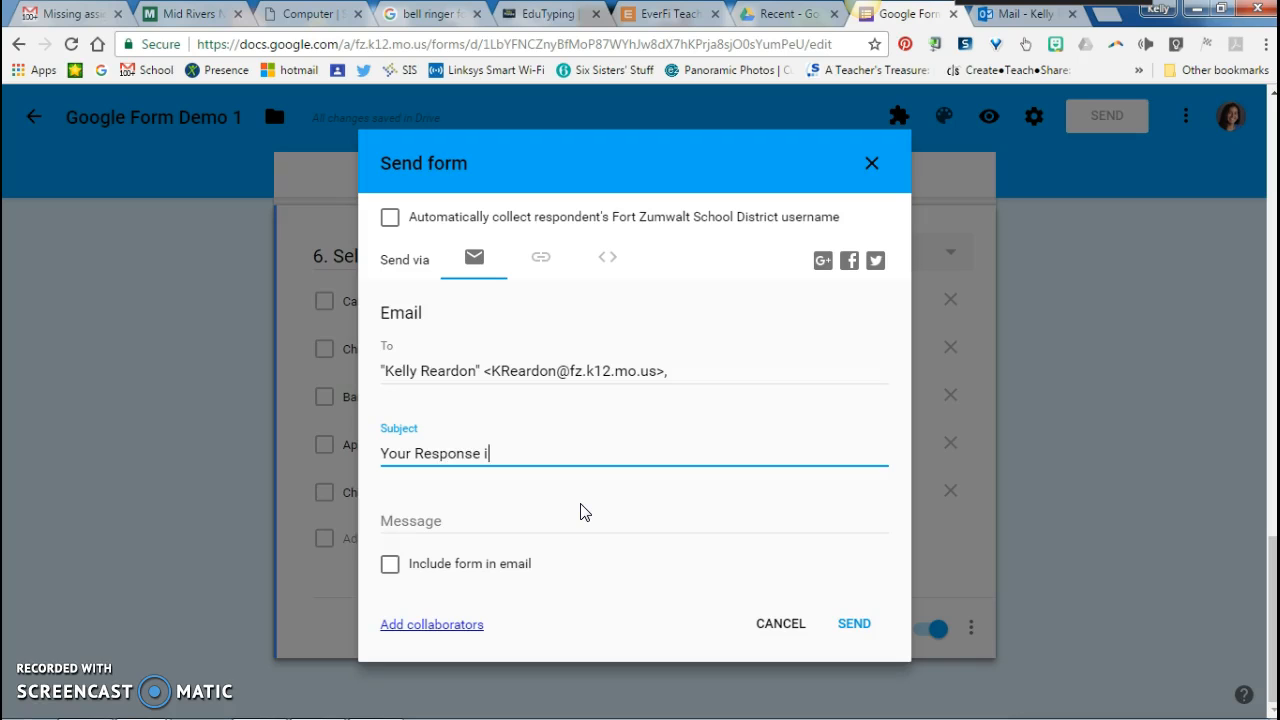
text(Needed)
click(405, 515)
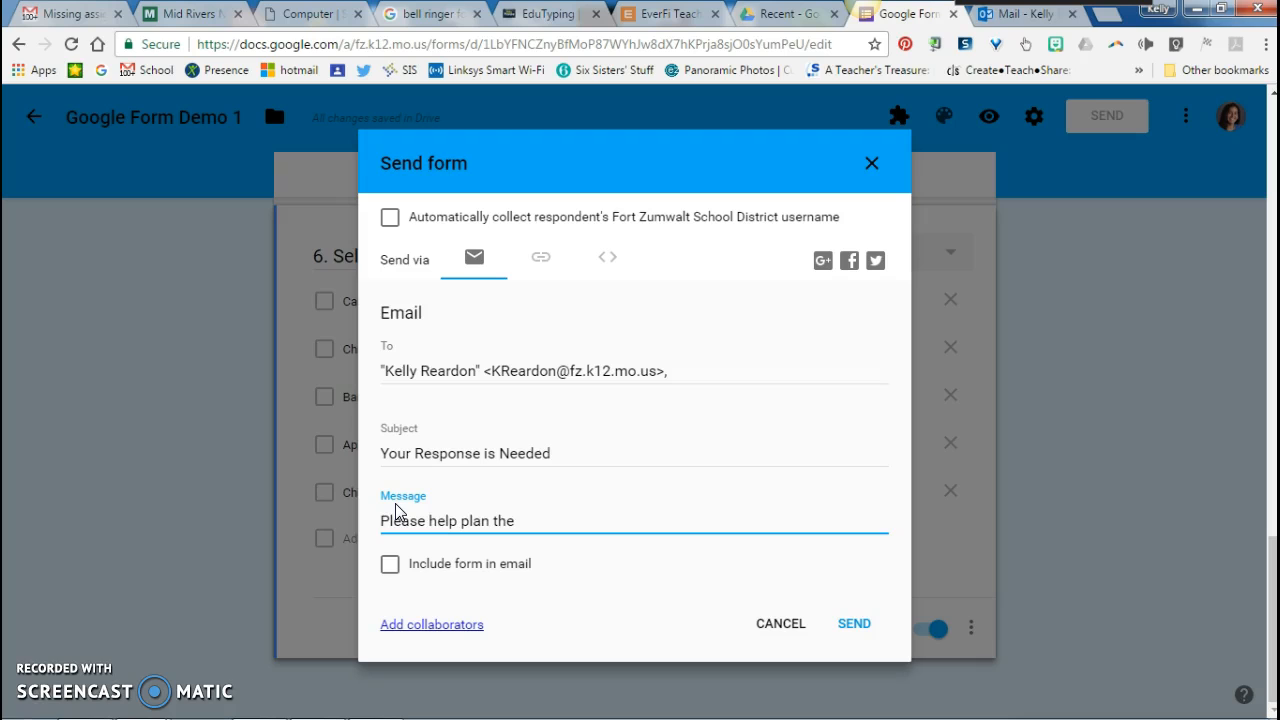
text(the banquet.)
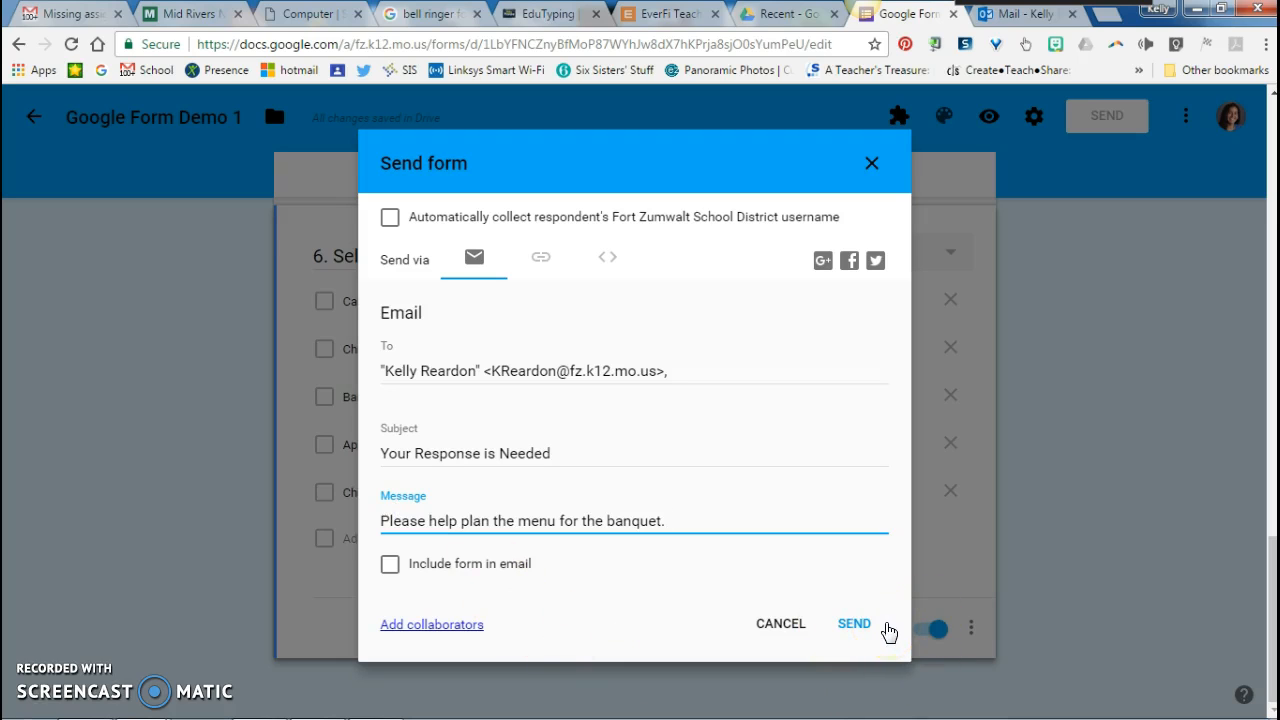
click(826, 628)
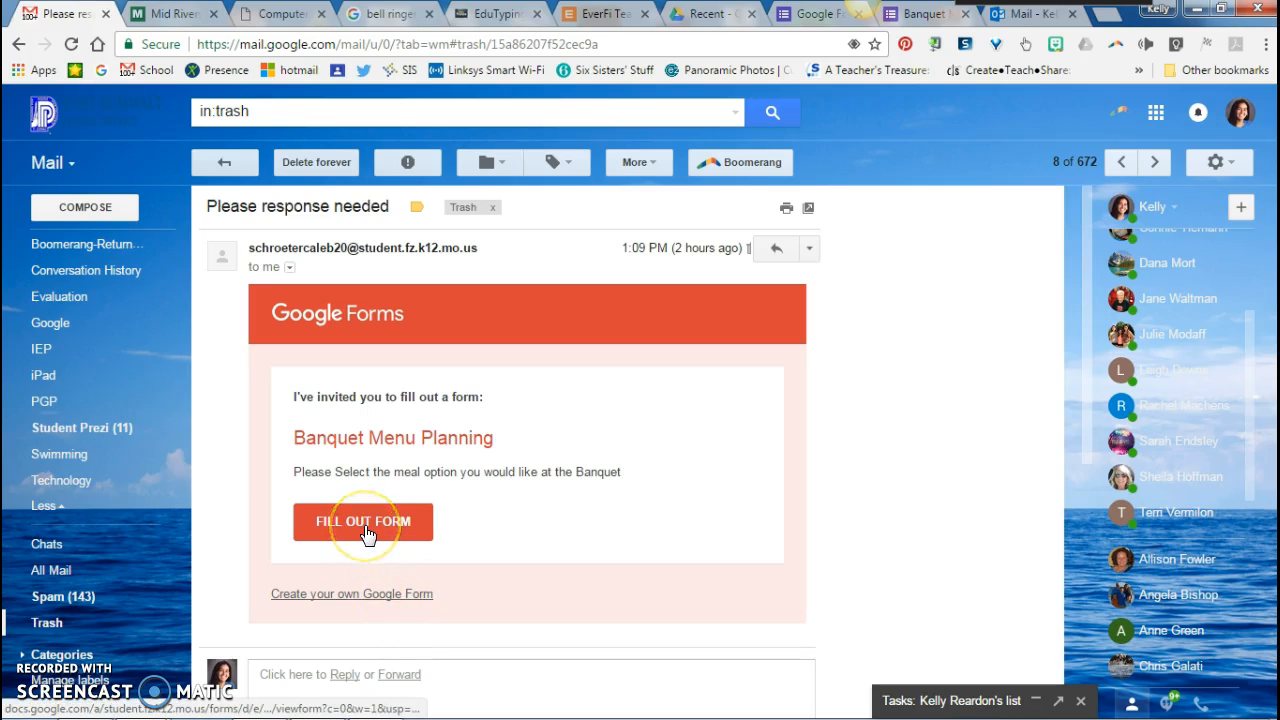
Open the form from the e-mailed invitation and select Baked Chicken and Rice as the main dish
click(366, 534)
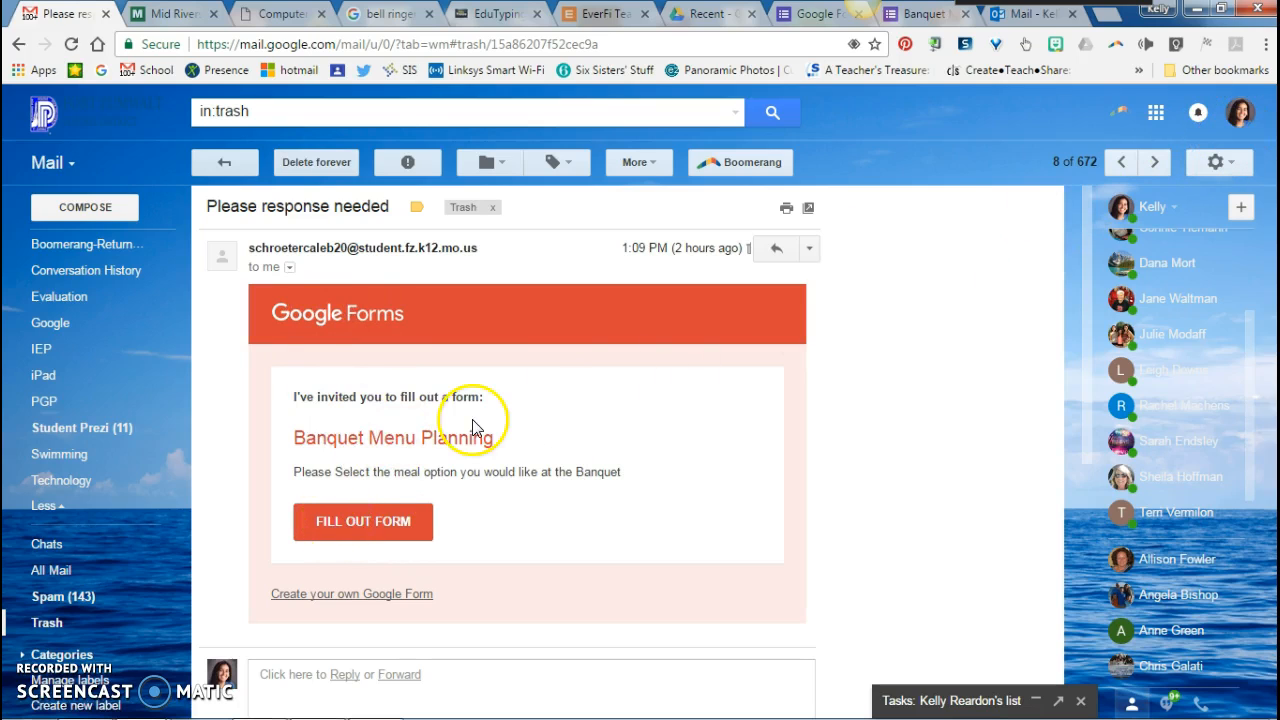
click(365, 522)
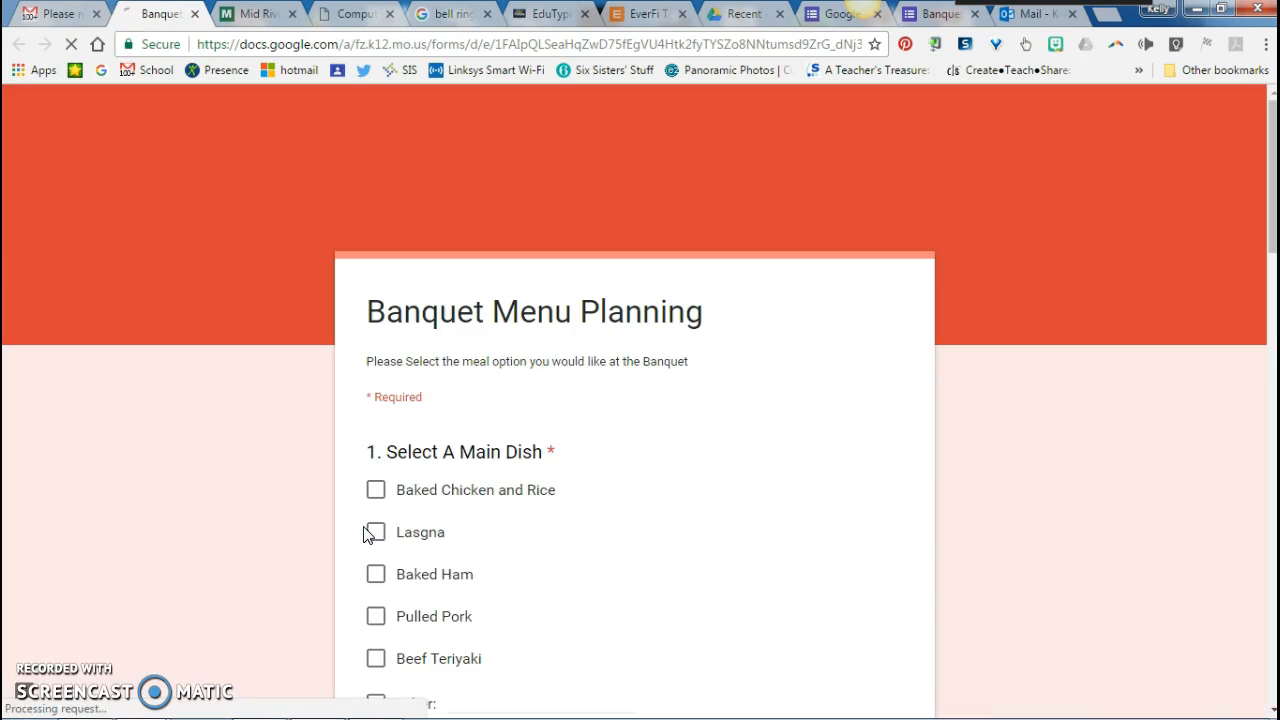
scroll(374, 457, down, 1)
click(374, 398)
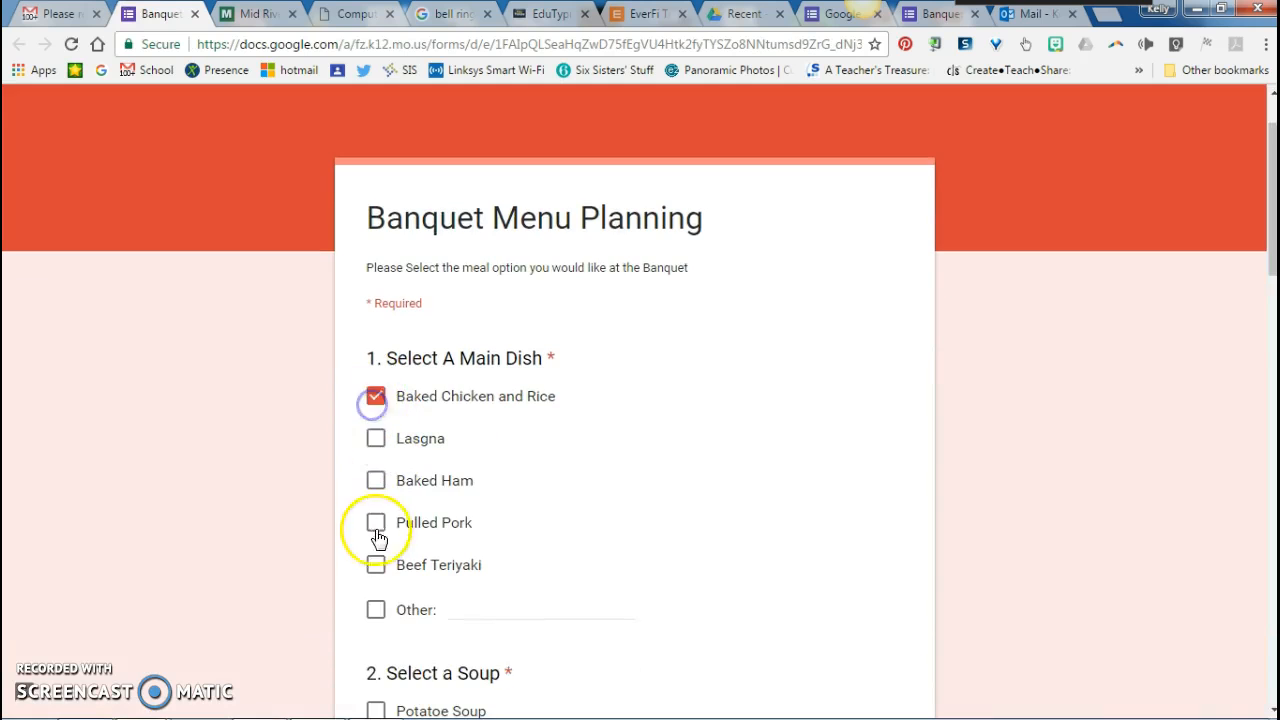
Answer the soup, salad, potato and vegetable questions, selecting French Fry as the potato
scroll(378, 538, down, 2)
click(377, 528)
scroll(380, 534, down, 3)
click(378, 562)
scroll(380, 540, down, 4)
click(378, 500)
scroll(385, 520, down, 3)
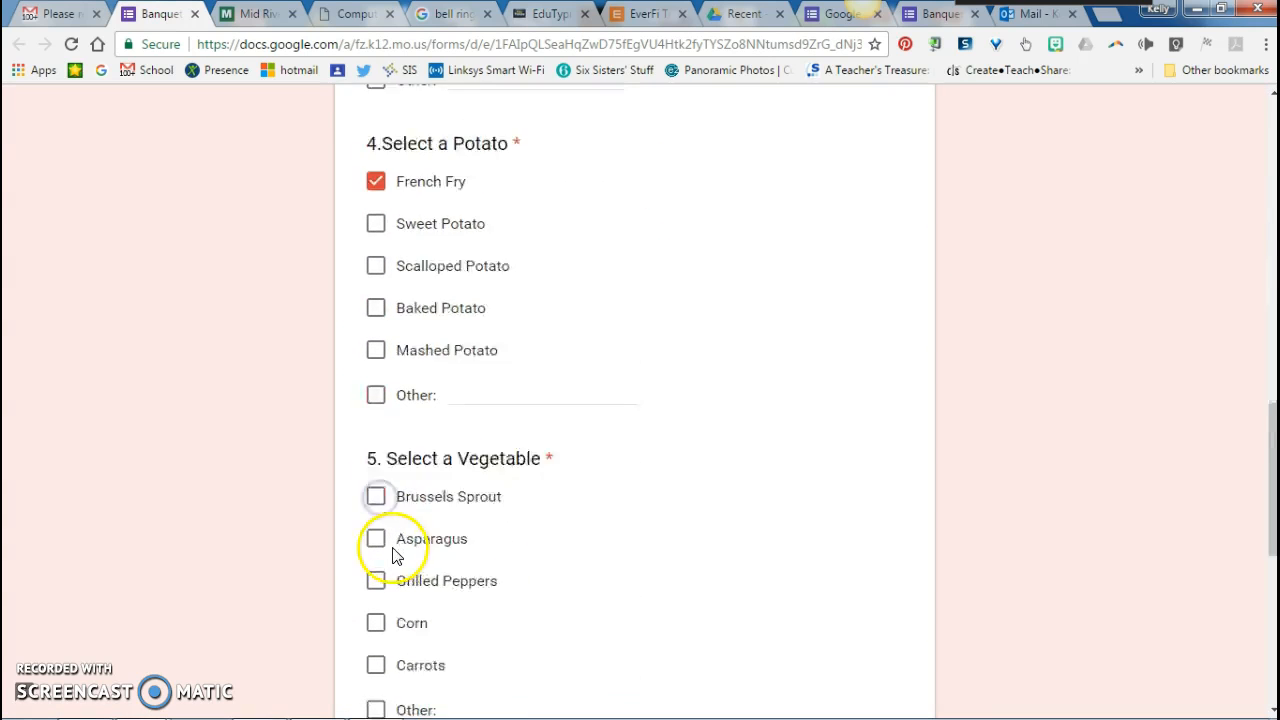
click(374, 523)
scroll(400, 530, down, 5)
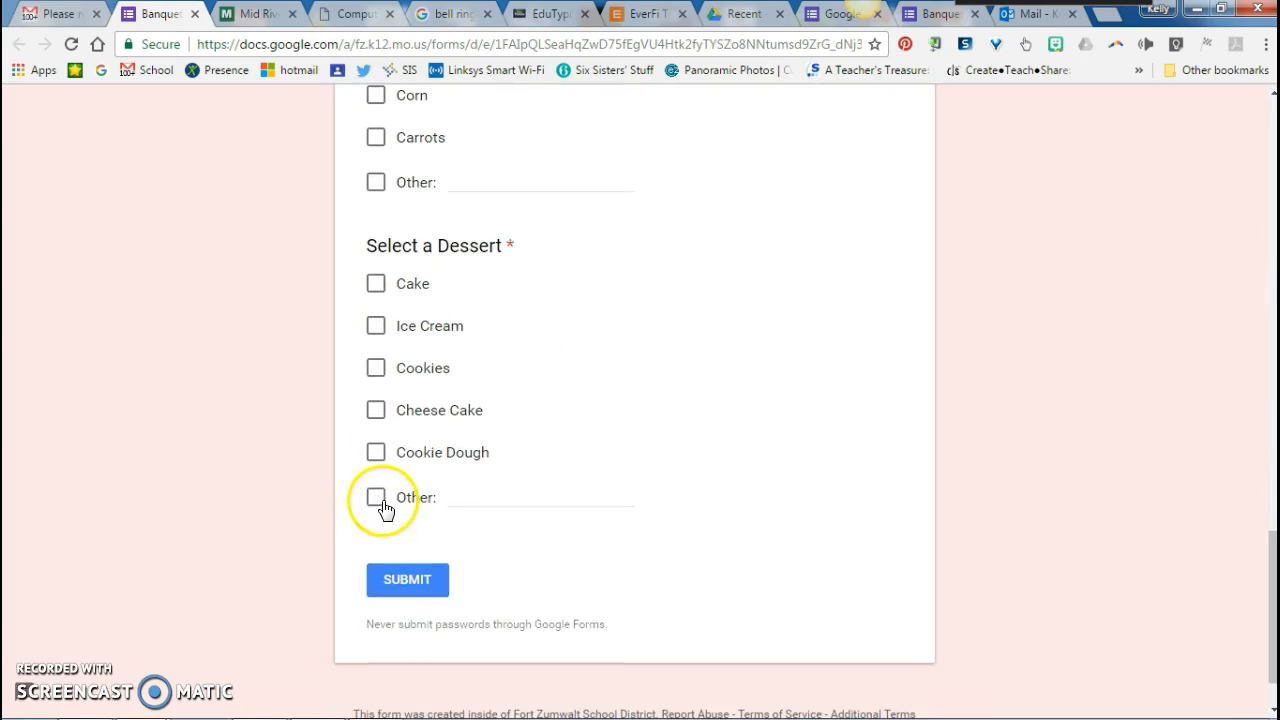
Submit the response with only Cookie Dough selected as the dessert, and open a blank form for another response
click(377, 499)
click(375, 454)
click(439, 612)
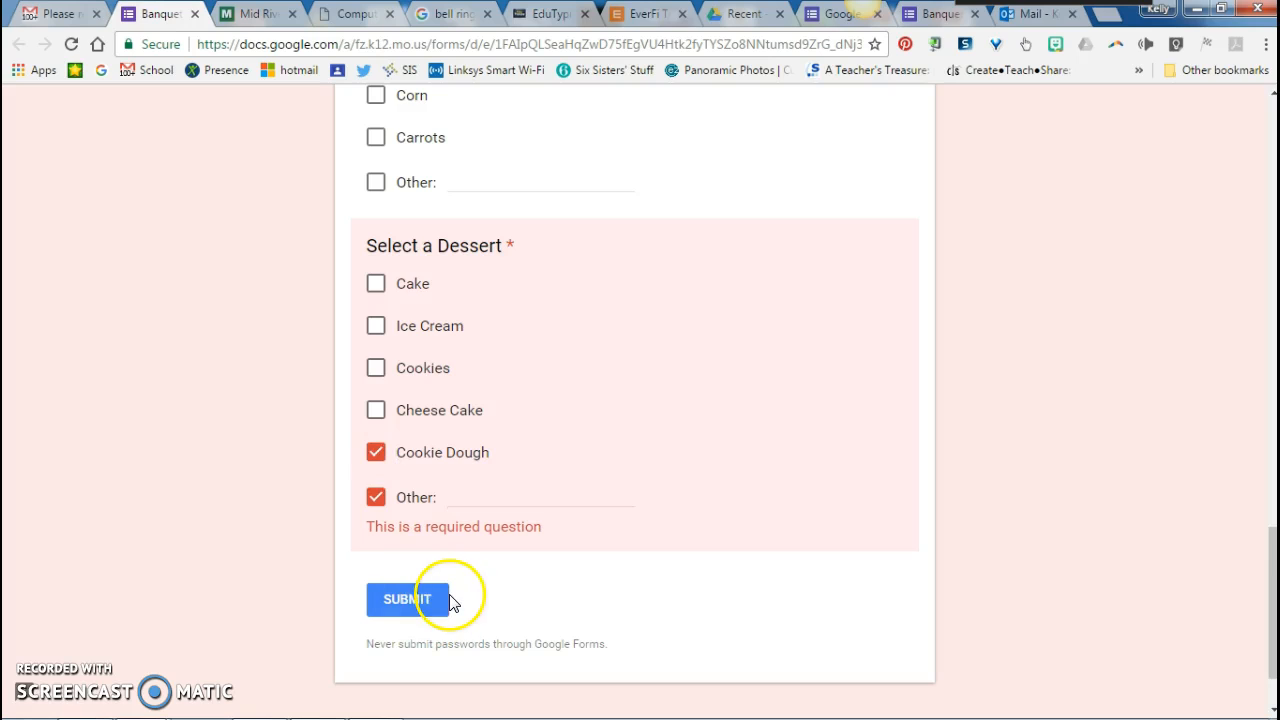
click(377, 500)
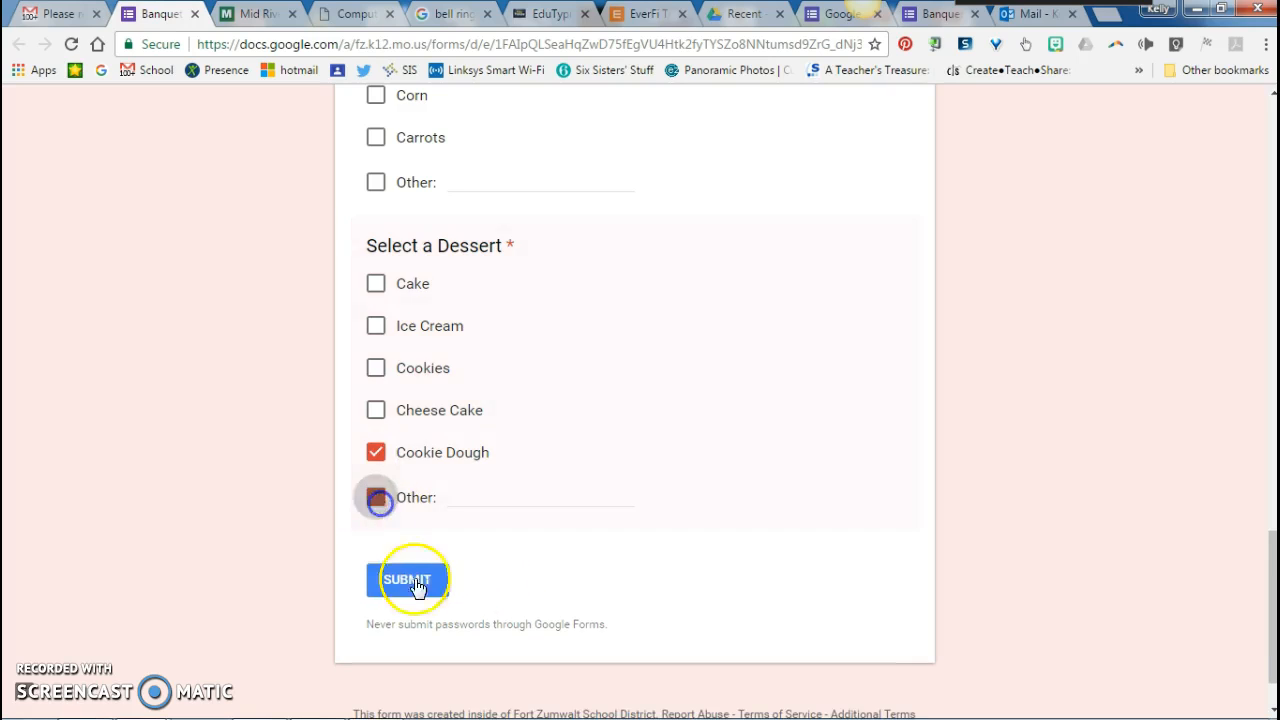
click(418, 586)
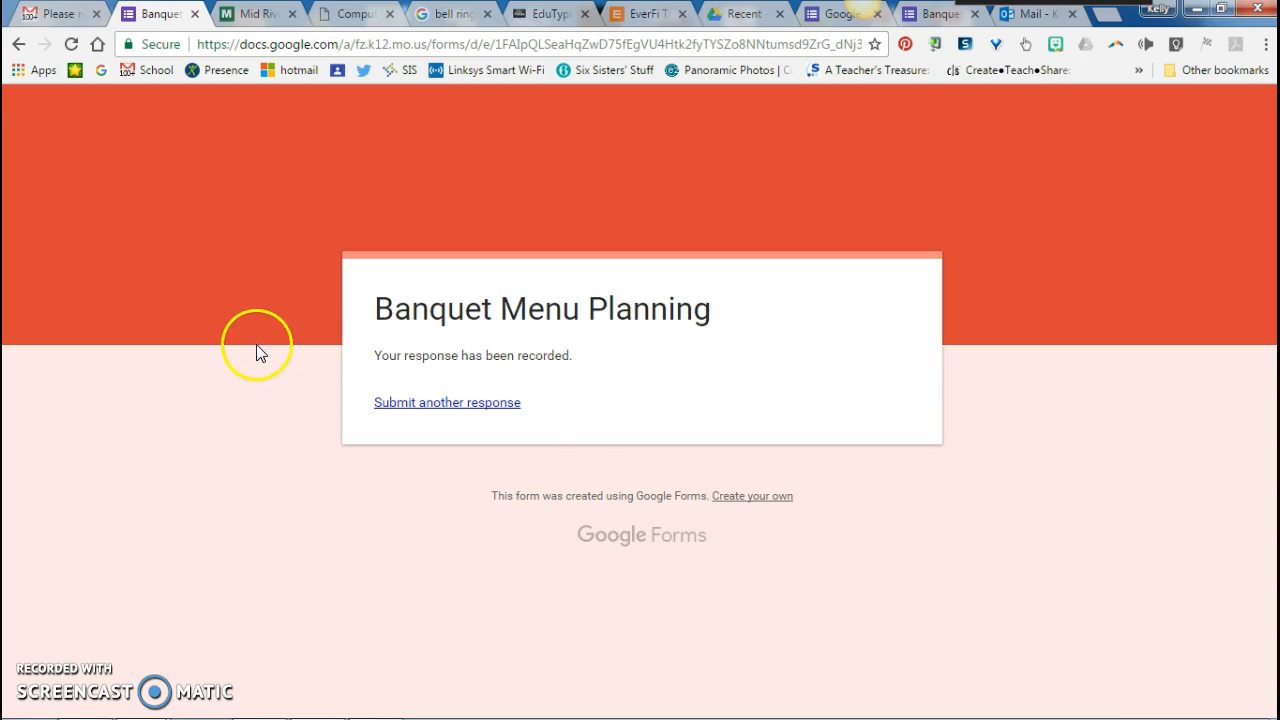
click(465, 402)
scroll(555, 507, down, 2)
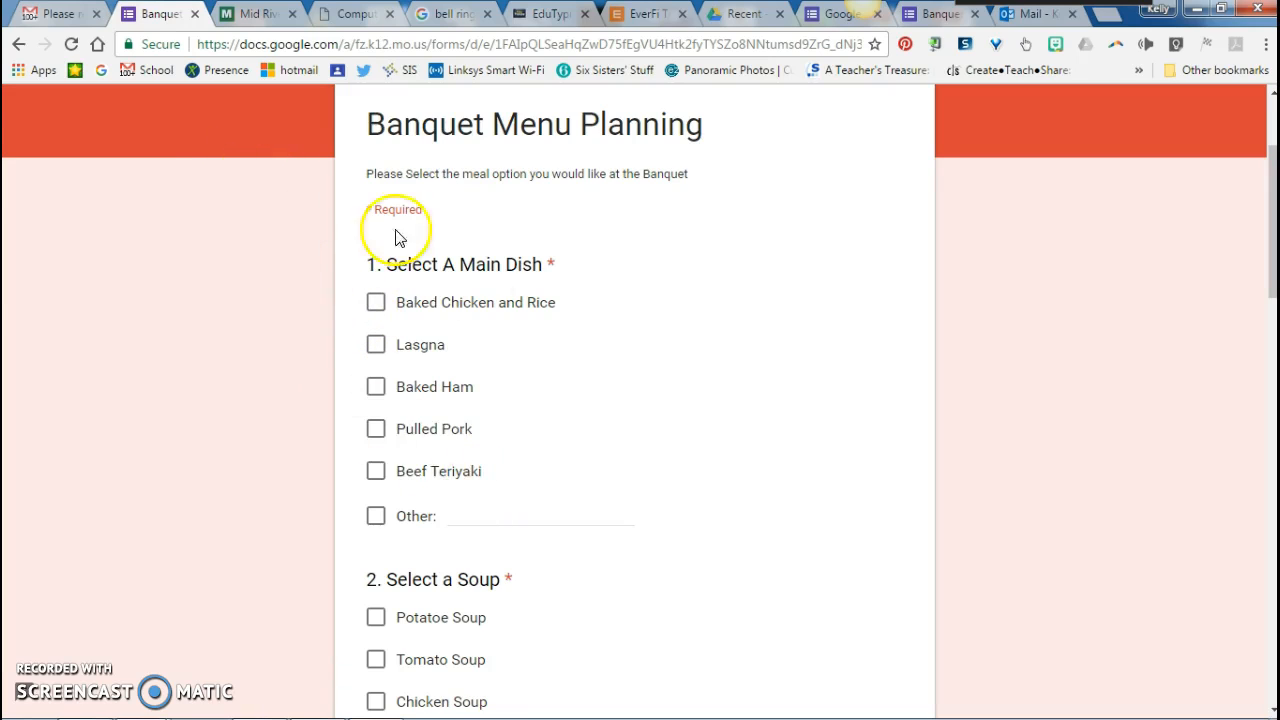
Switch to the Google Form Demo 1 editor and examine the response summary charts for all six questions
click(812, 14)
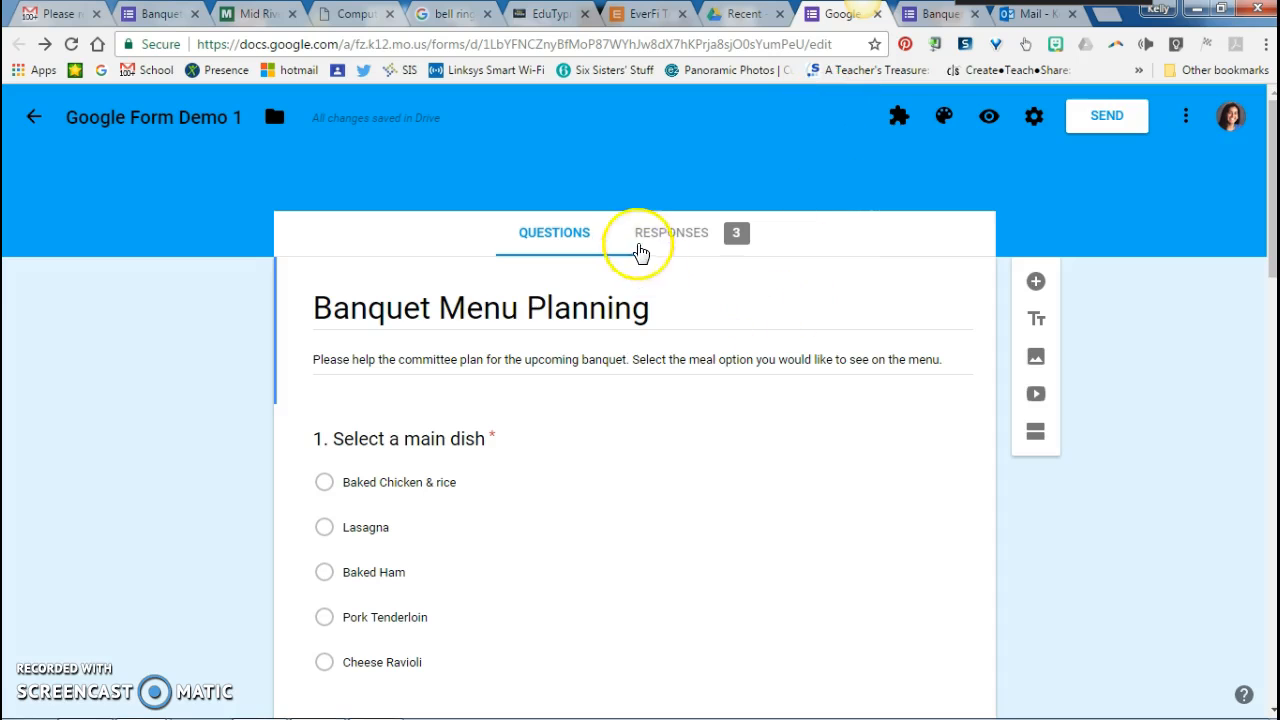
click(715, 242)
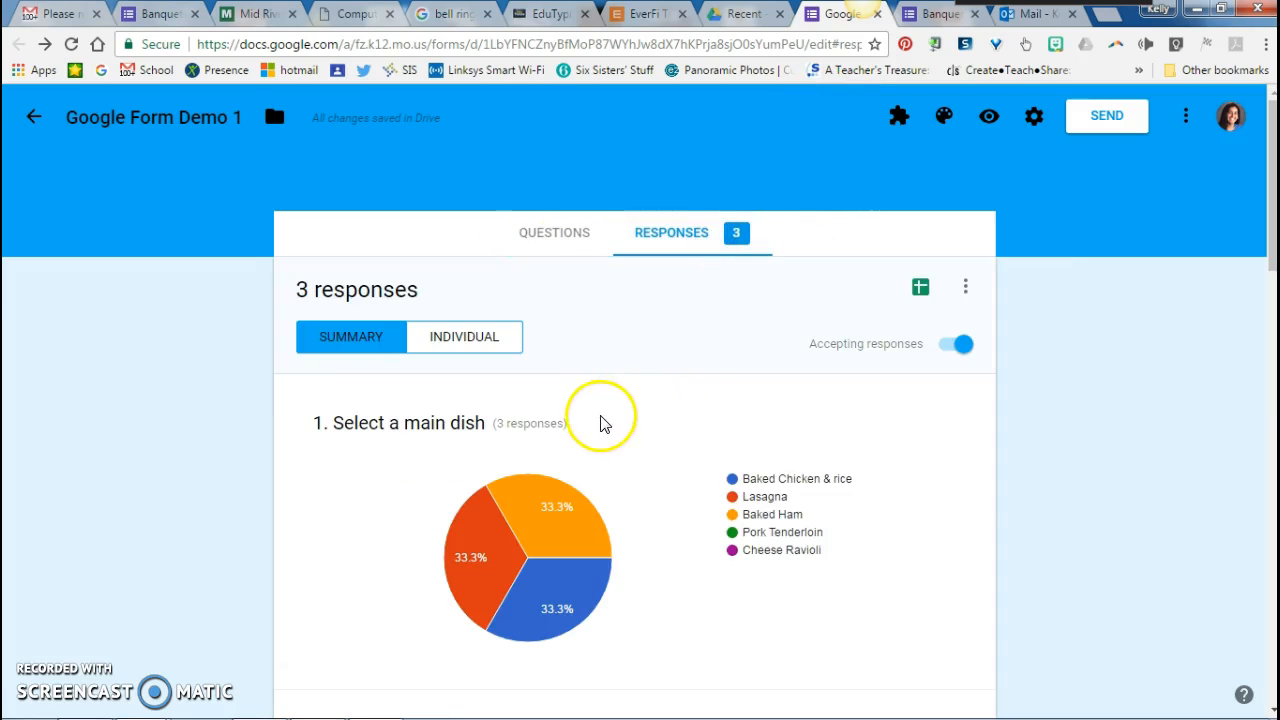
scroll(602, 425, down, 5)
scroll(597, 435, down, 9)
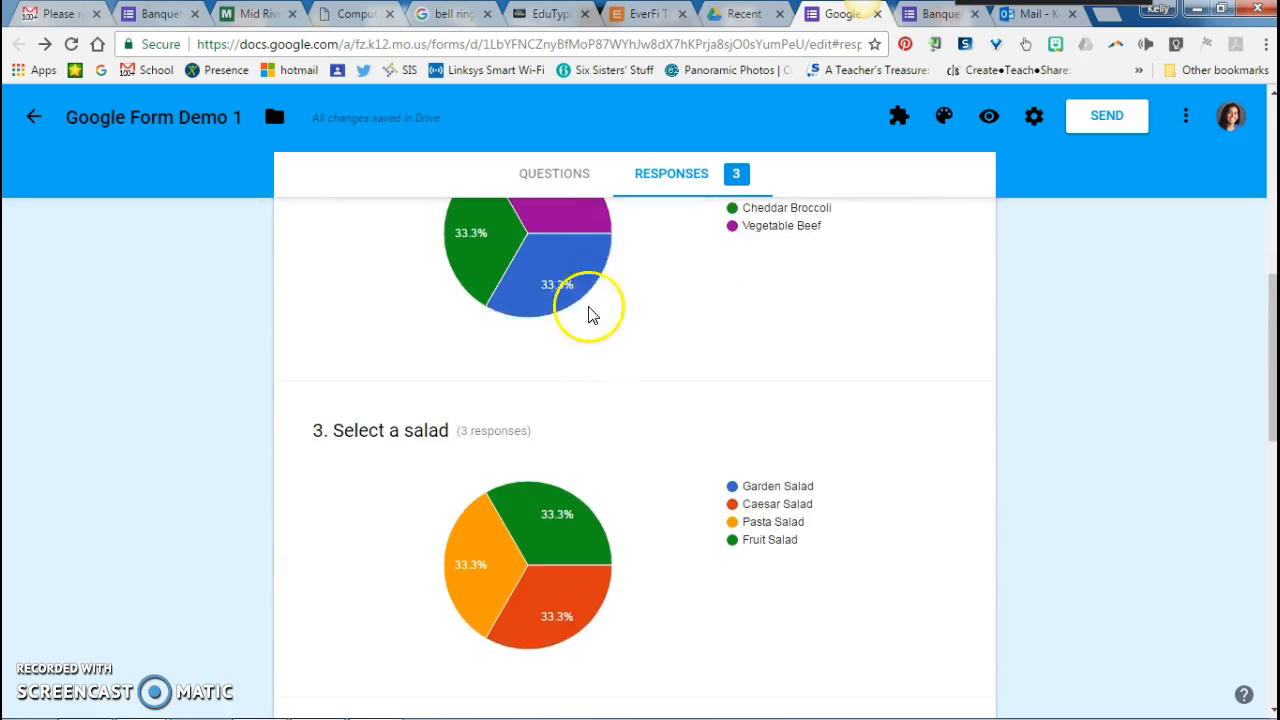
scroll(561, 404, down, 3)
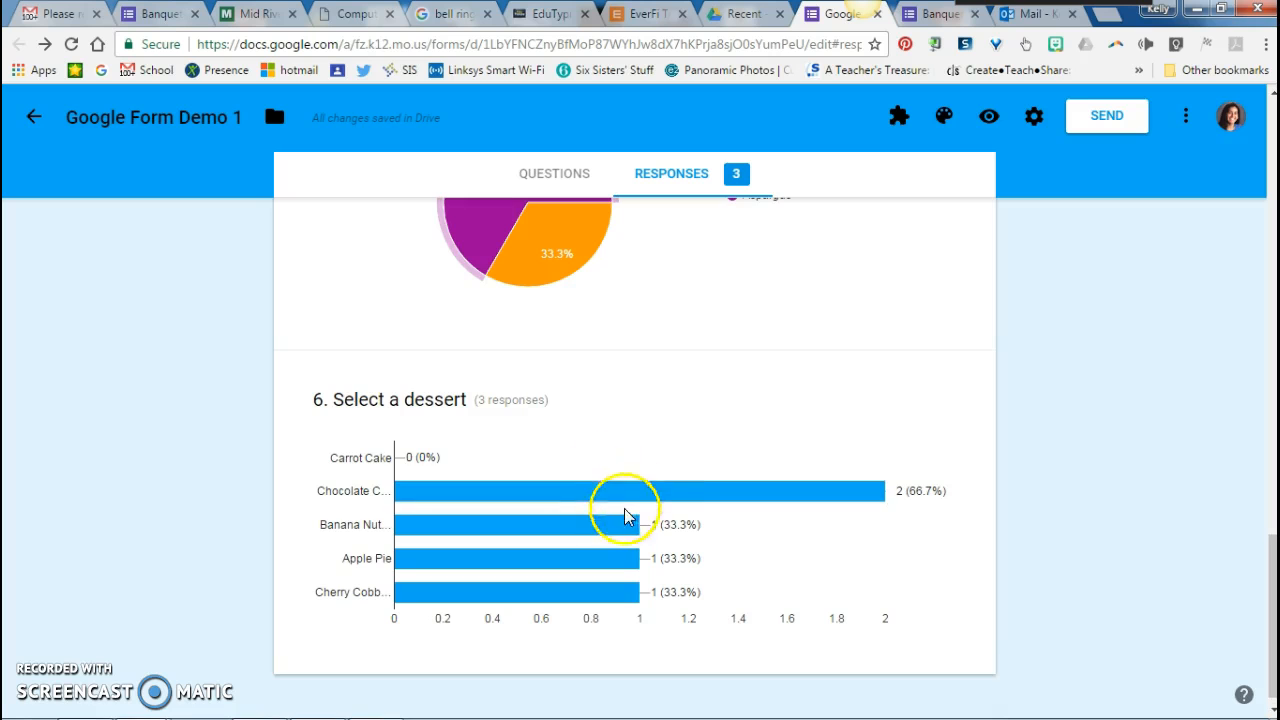
scroll(602, 530, up, 5)
scroll(598, 540, up, 5)
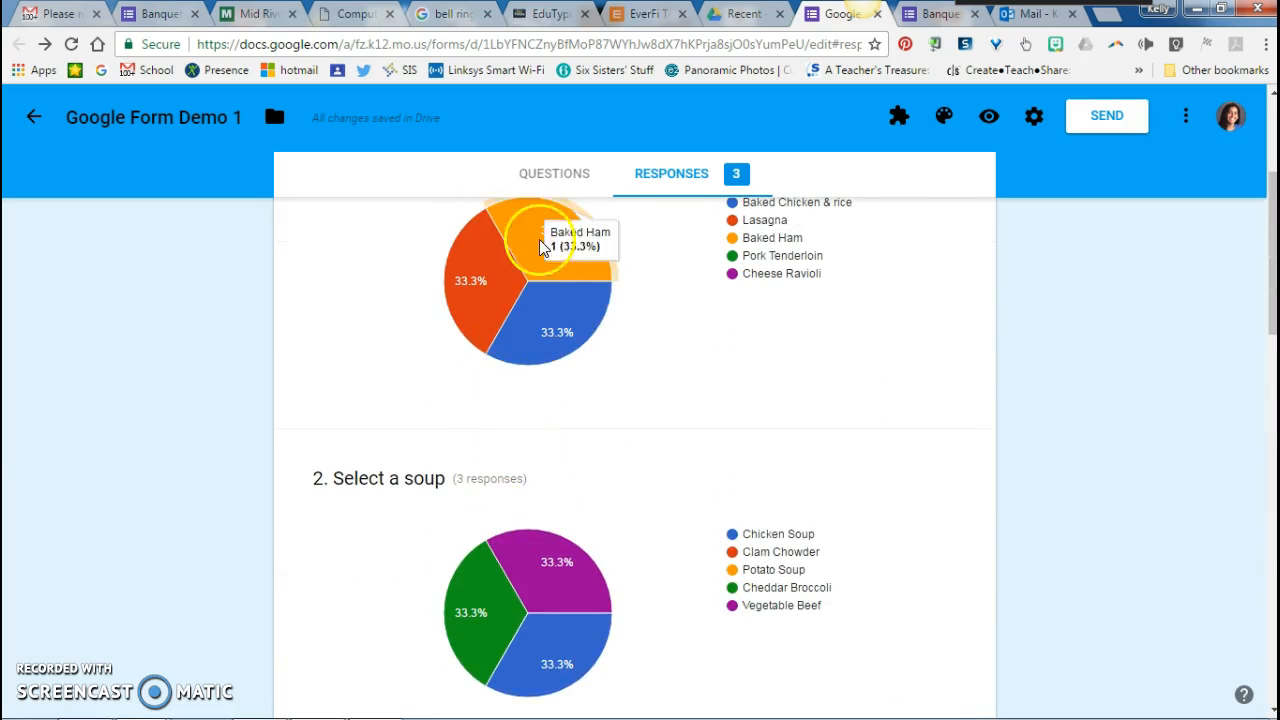
scroll(573, 570, down, 10)
scroll(573, 570, down, 10)
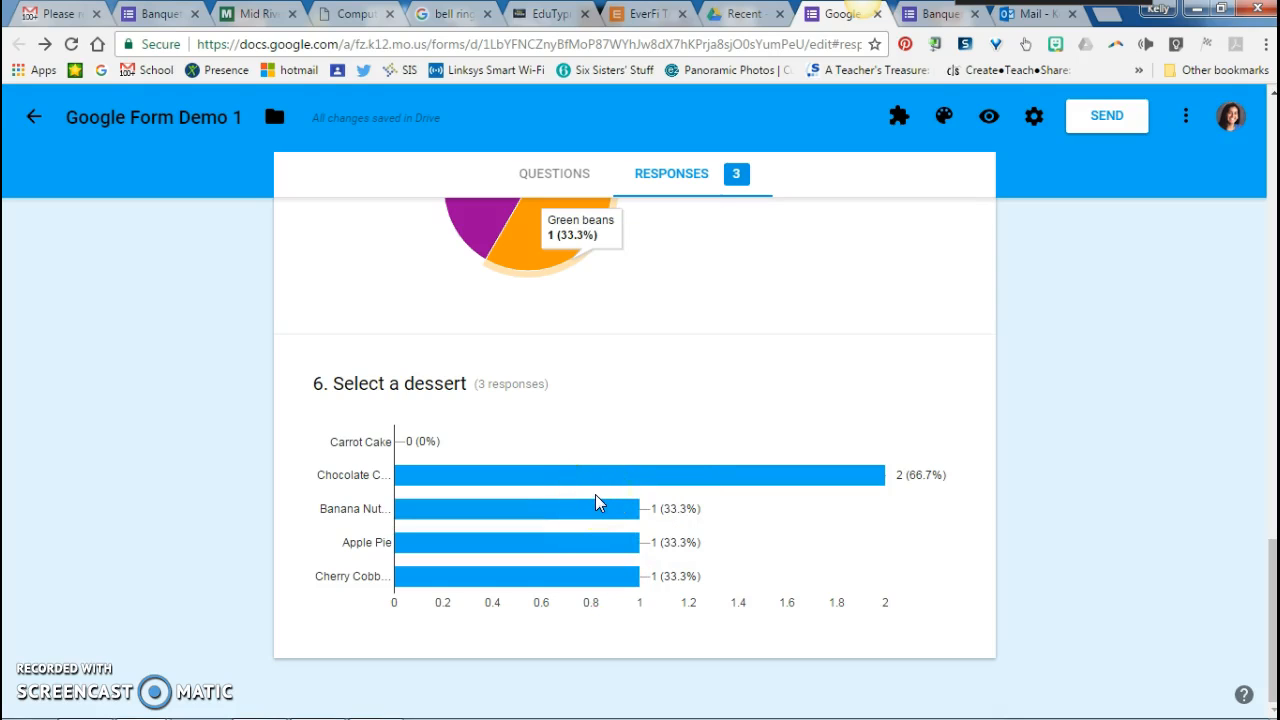
click(298, 541)
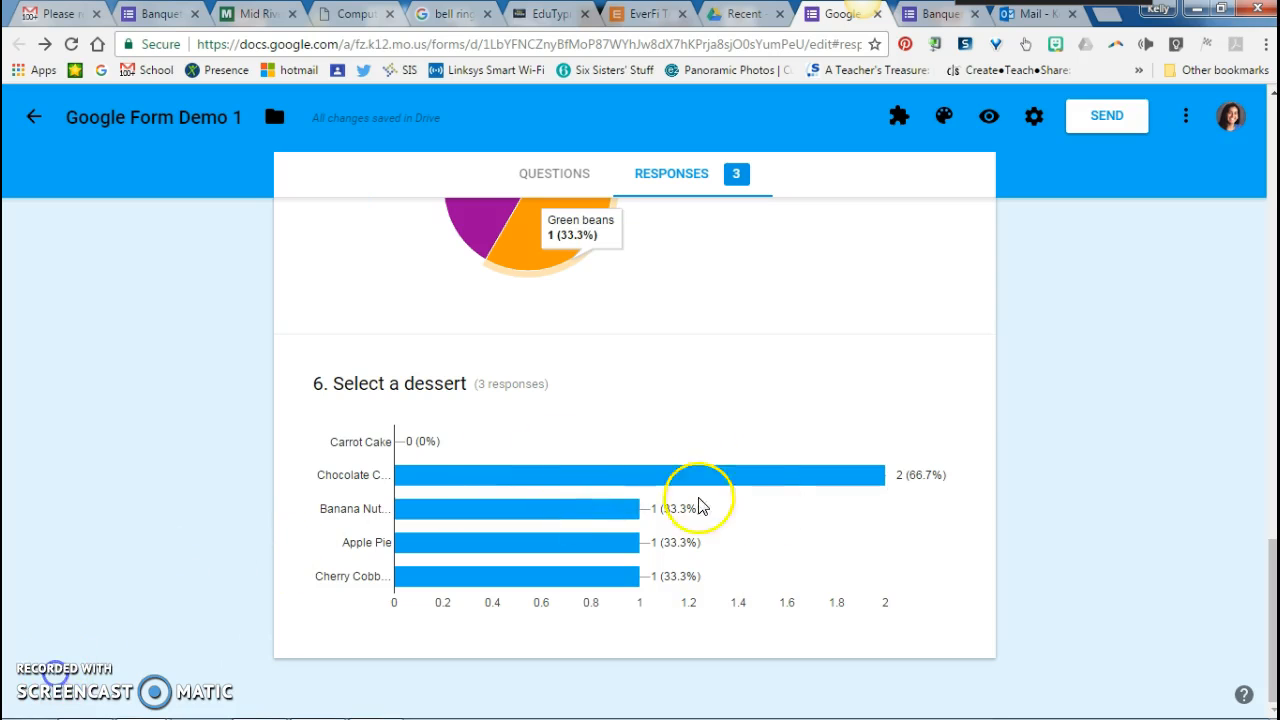
Examine the answers of individual respondents, going from the first response to the third
scroll(700, 507, up, 15)
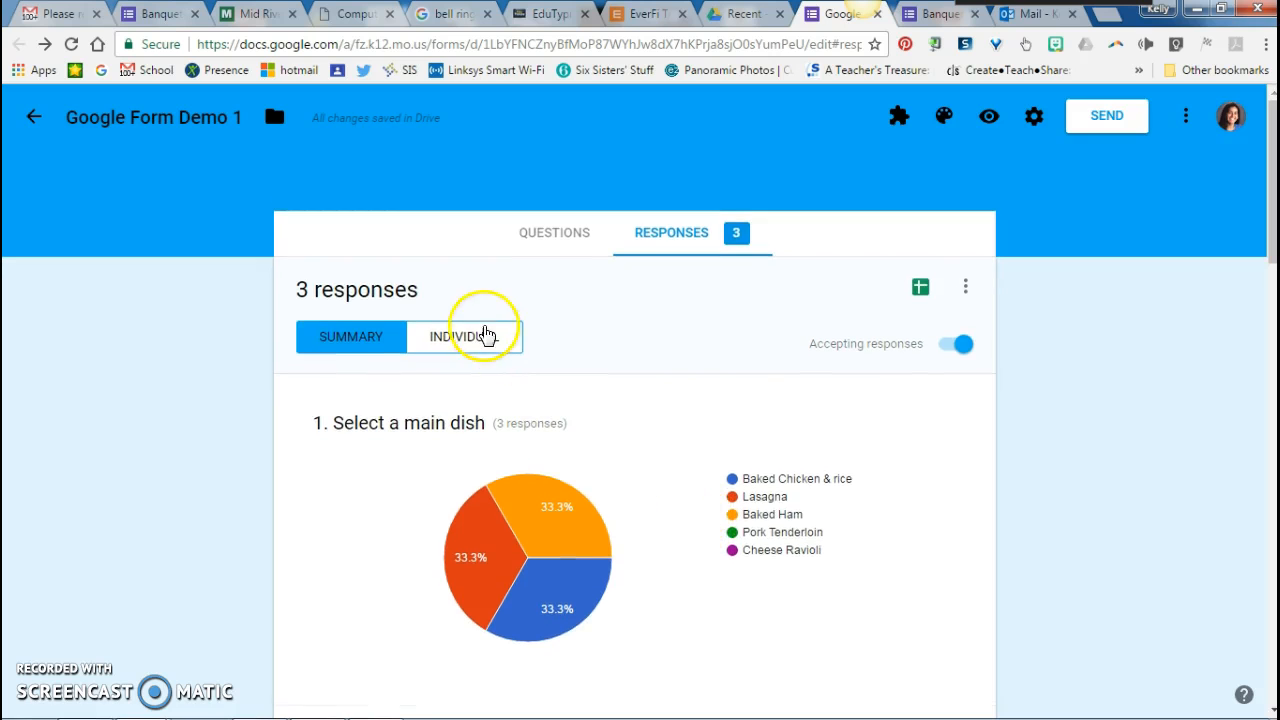
click(459, 338)
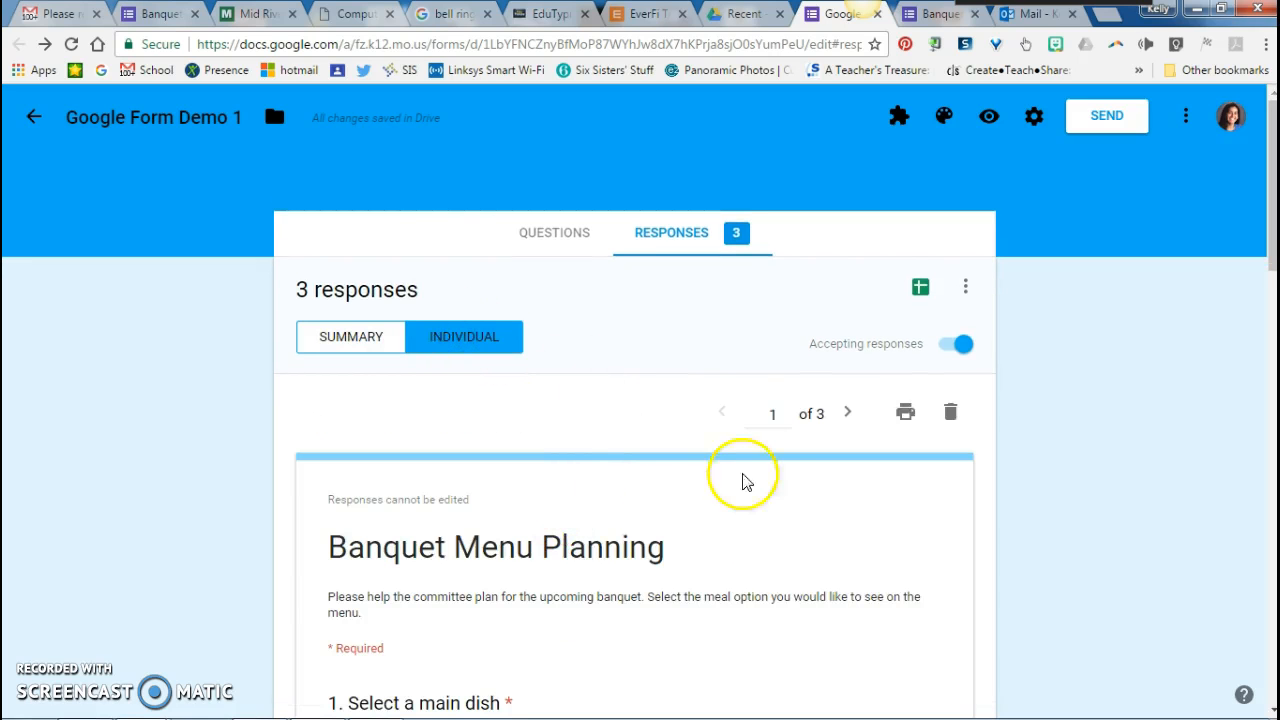
scroll(690, 537, down, 3)
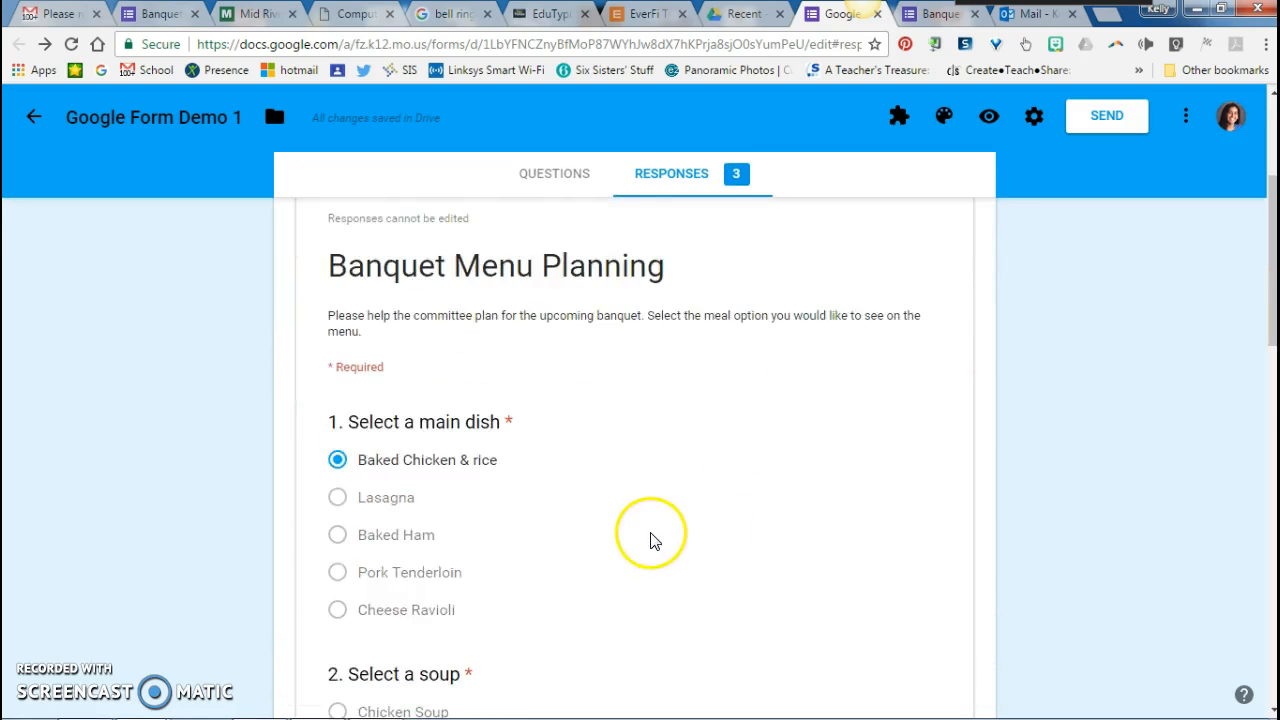
scroll(650, 541, down, 8)
scroll(757, 374, up, 11)
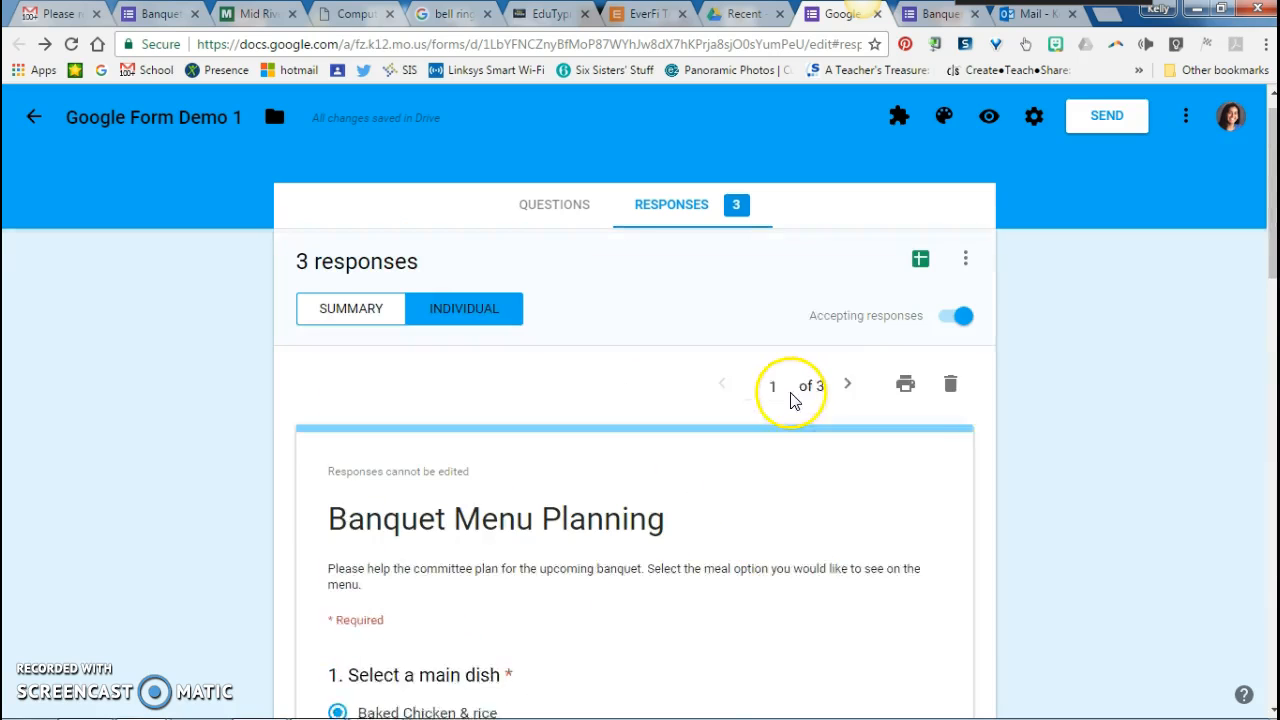
click(851, 418)
click(851, 418)
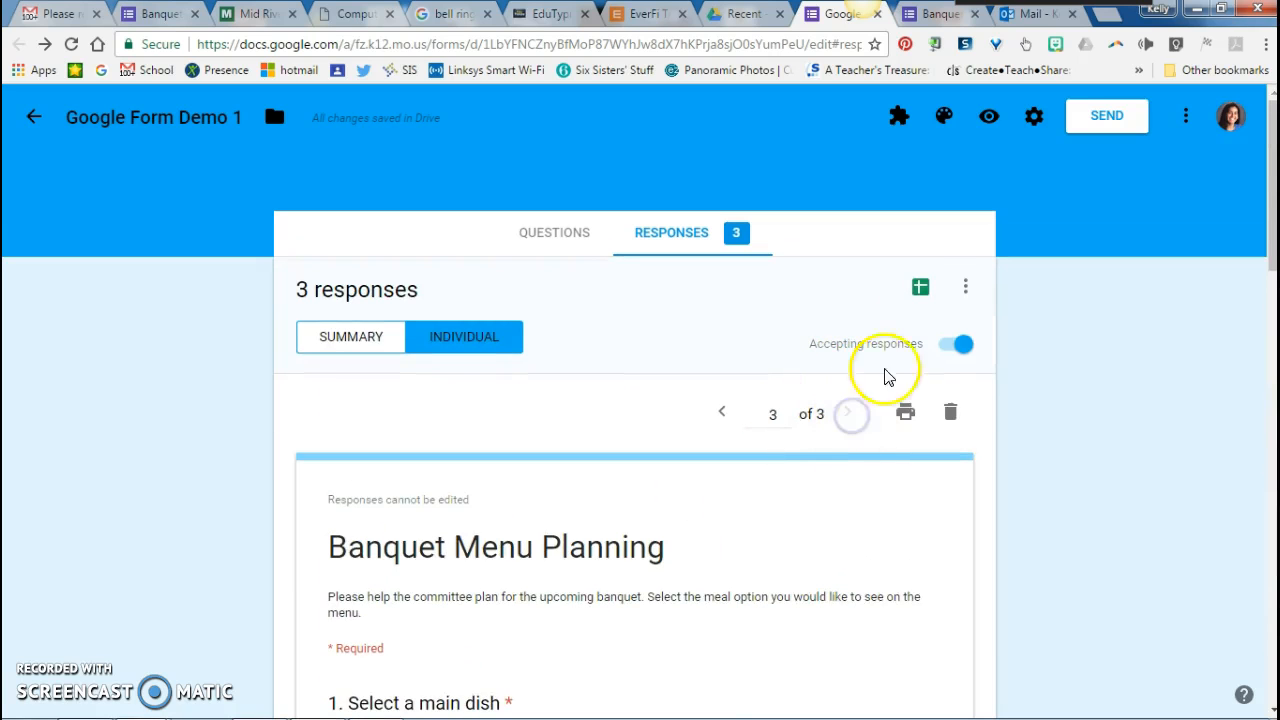
Create a new spreadsheet as the destination for the form's responses
click(922, 292)
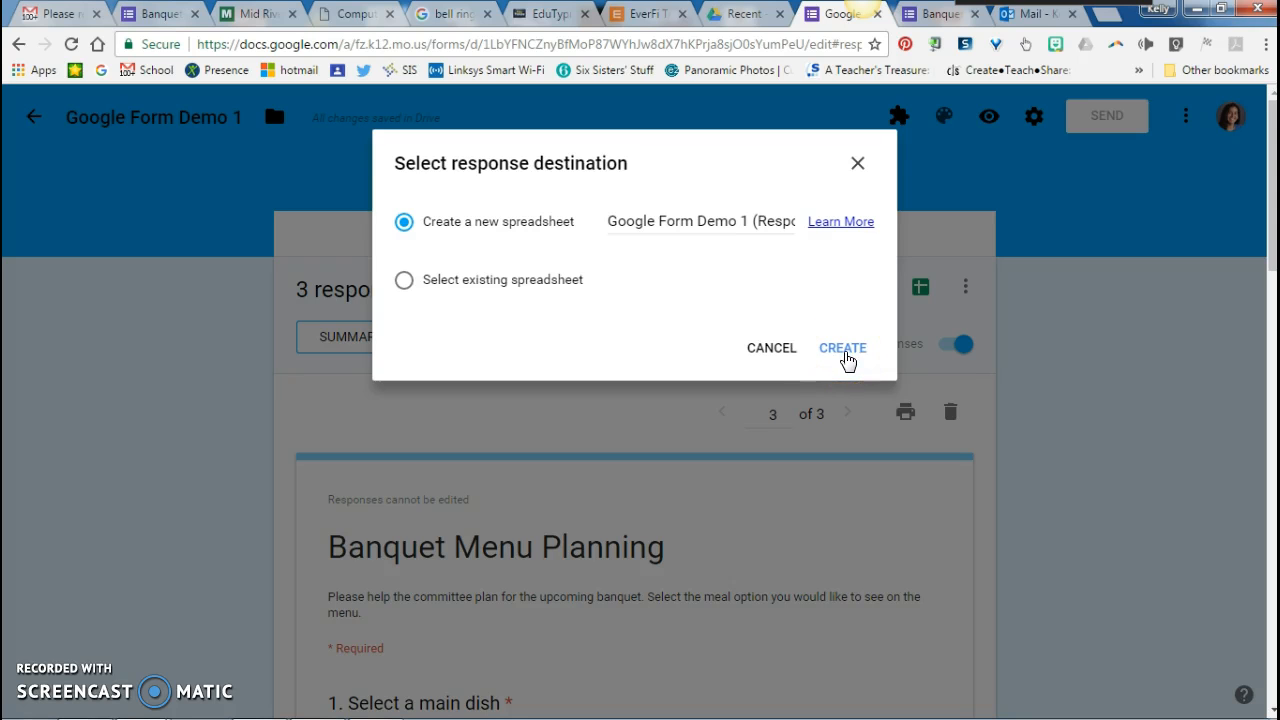
click(843, 350)
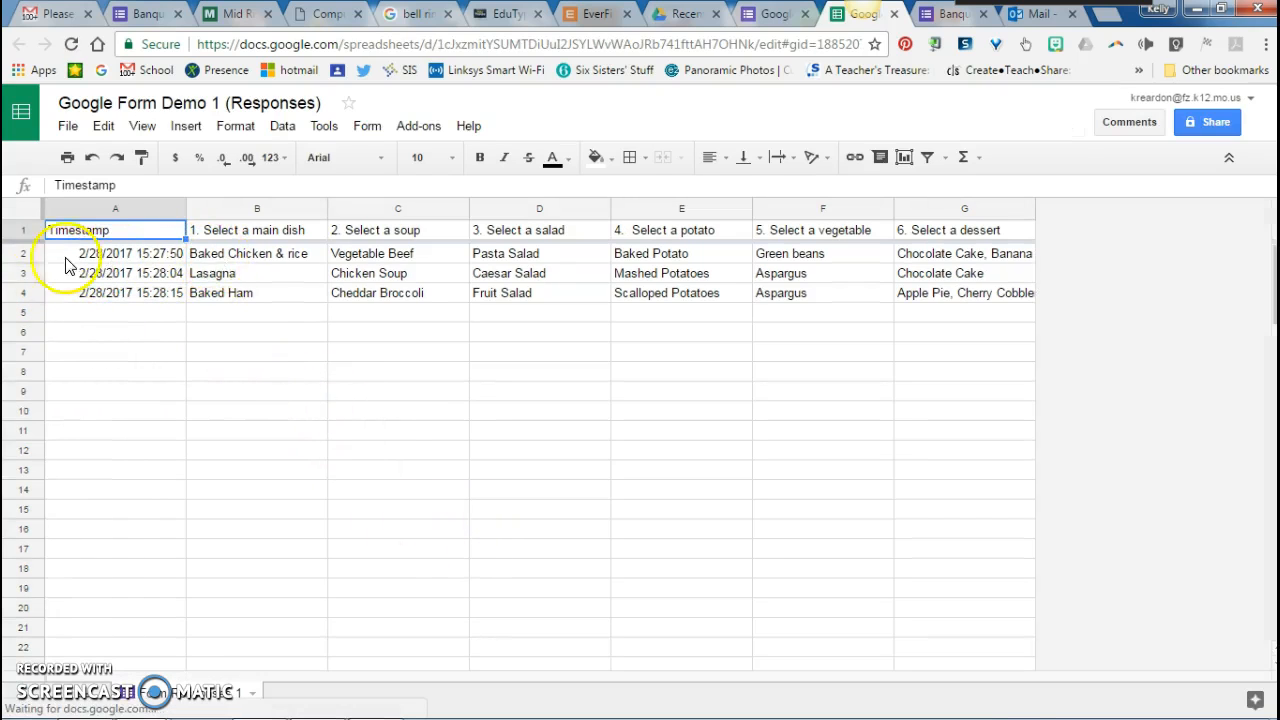
Examine the first respondent's answers in the response spreadsheet, from the main dish column across to the dessert column
click(252, 258)
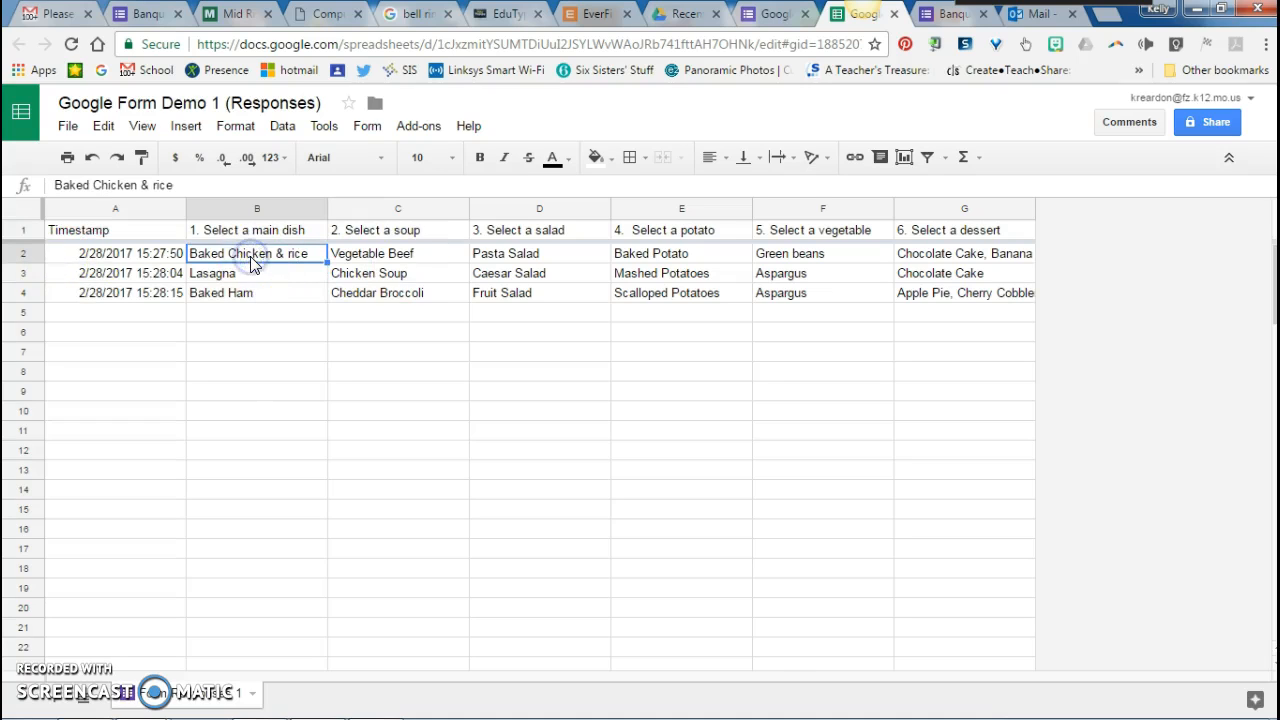
click(390, 258)
click(510, 252)
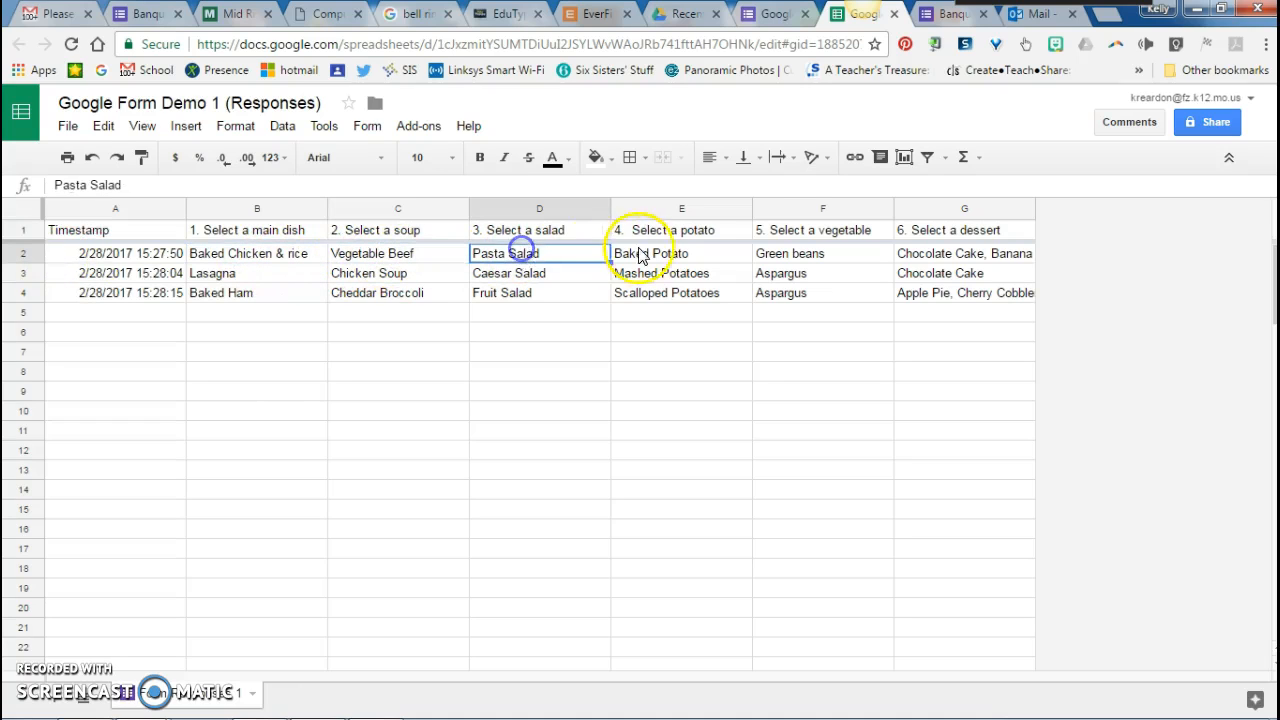
click(681, 253)
click(812, 256)
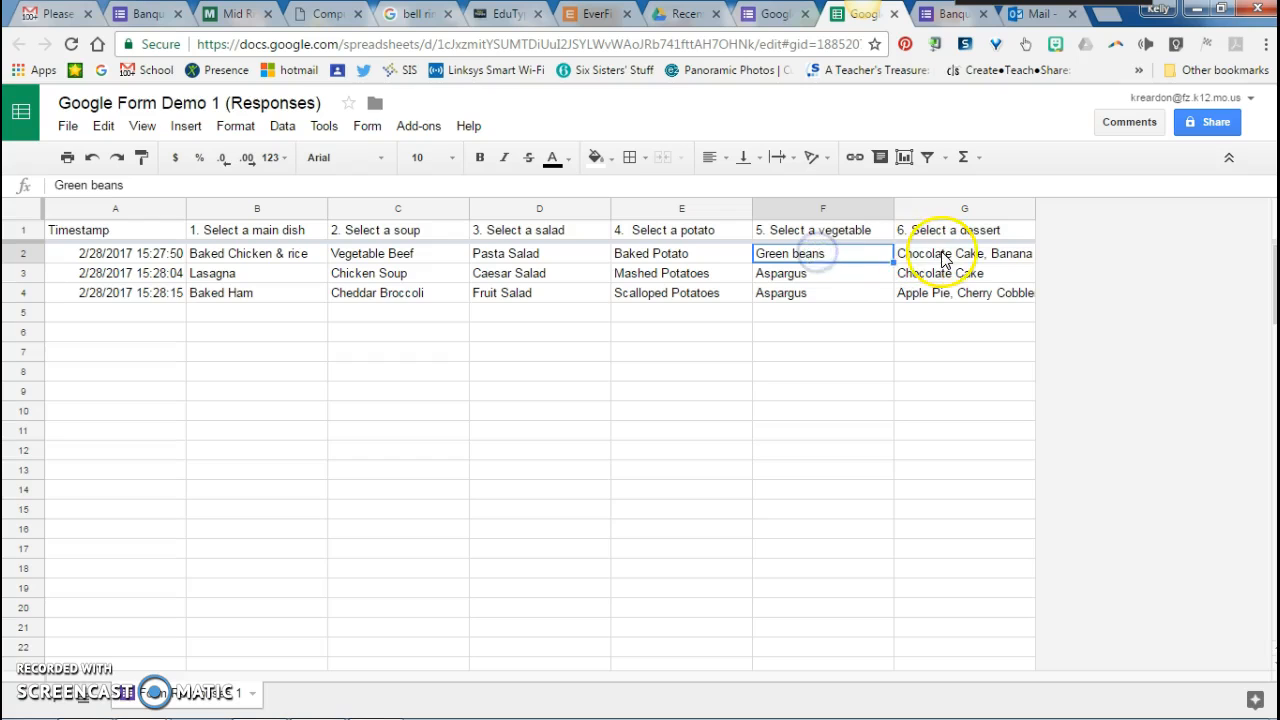
click(950, 262)
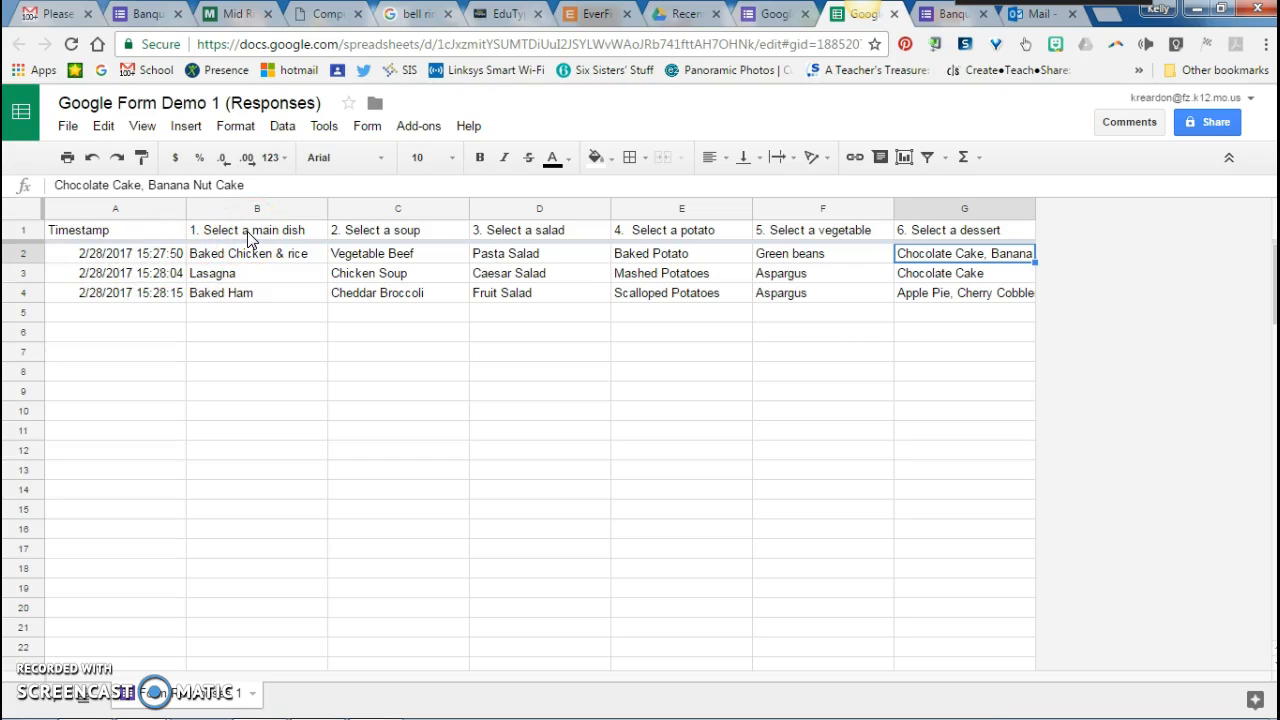
click(412, 254)
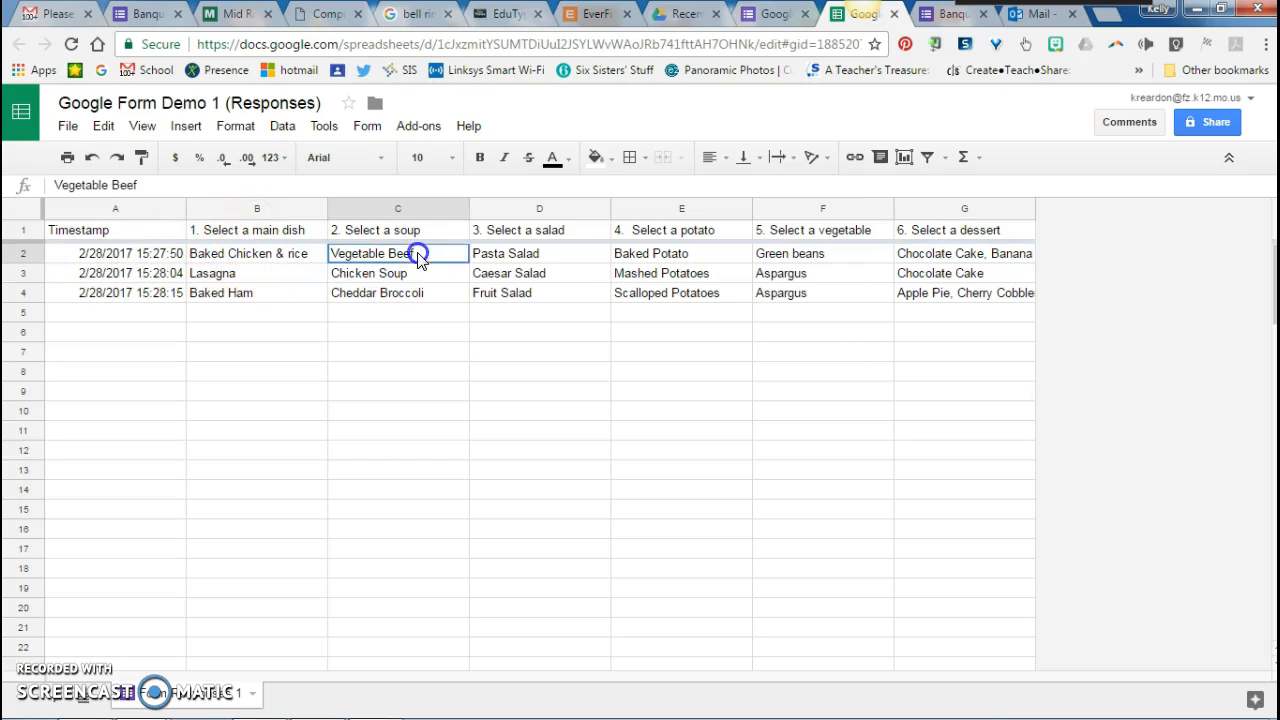
click(550, 254)
click(680, 256)
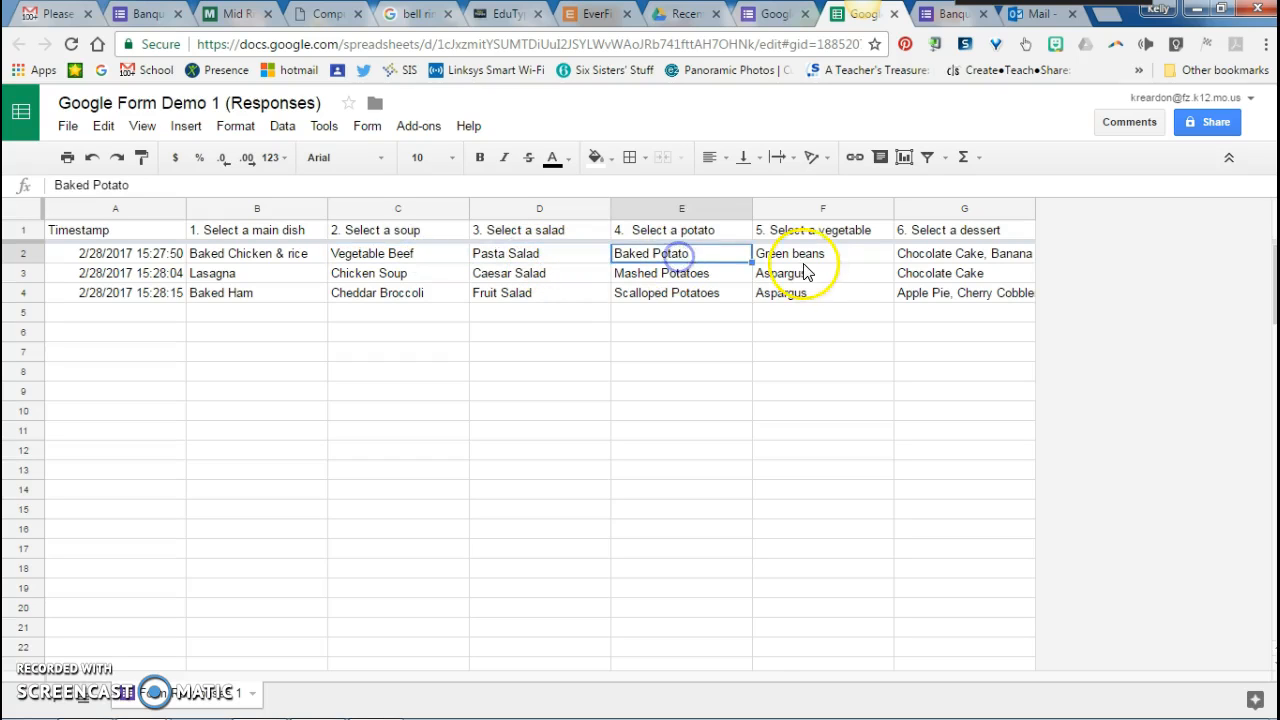
click(818, 254)
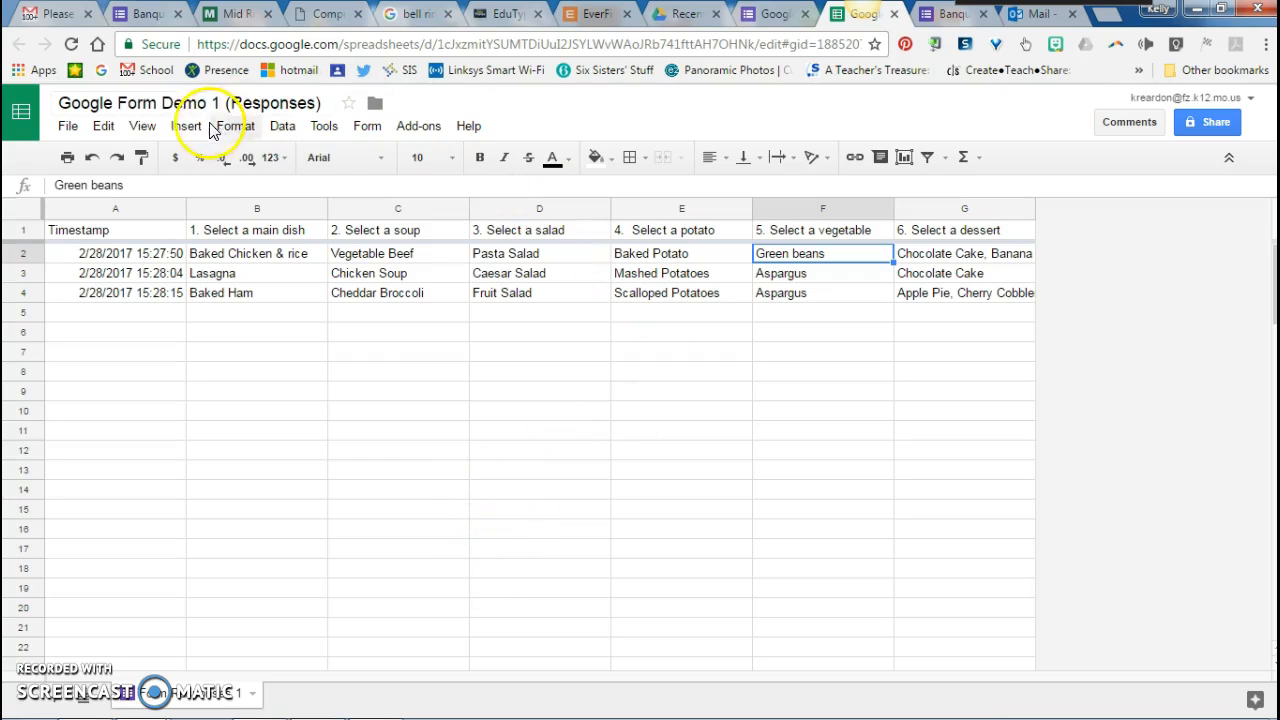
Return to the e-mailed invitation and look through the blank Banquet Menu Planning form as recipients see it
click(72, 14)
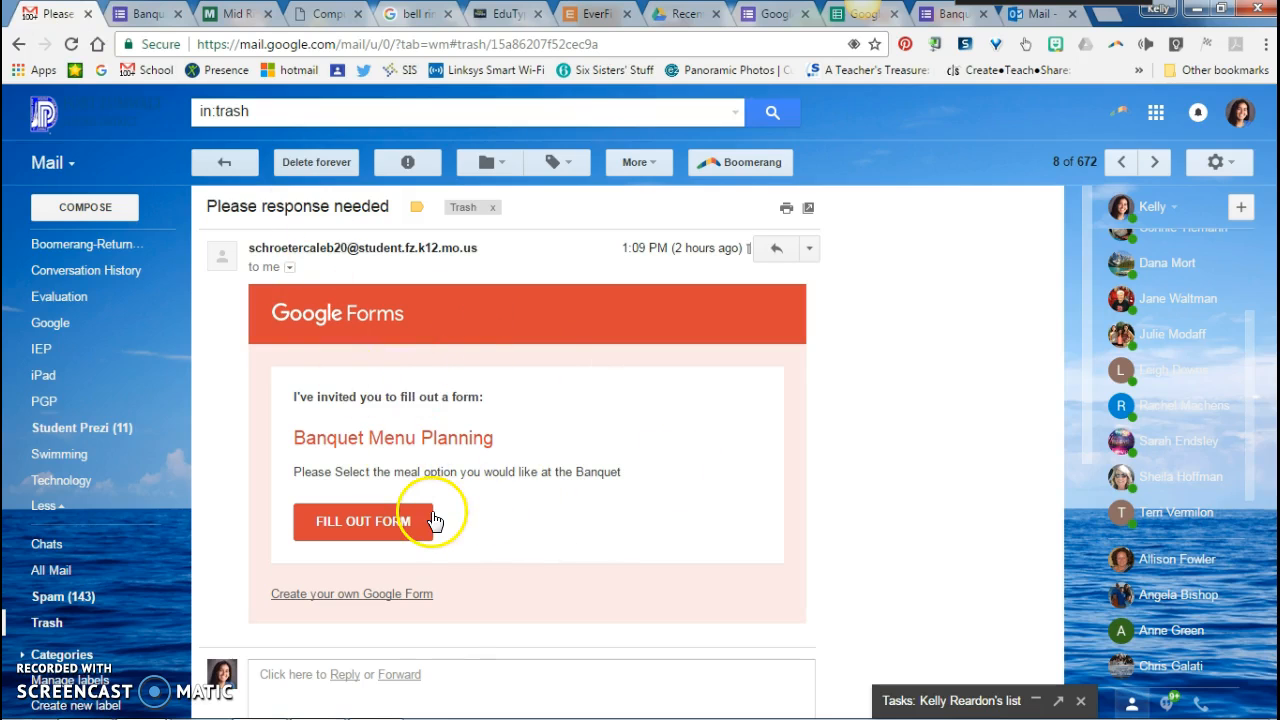
click(363, 521)
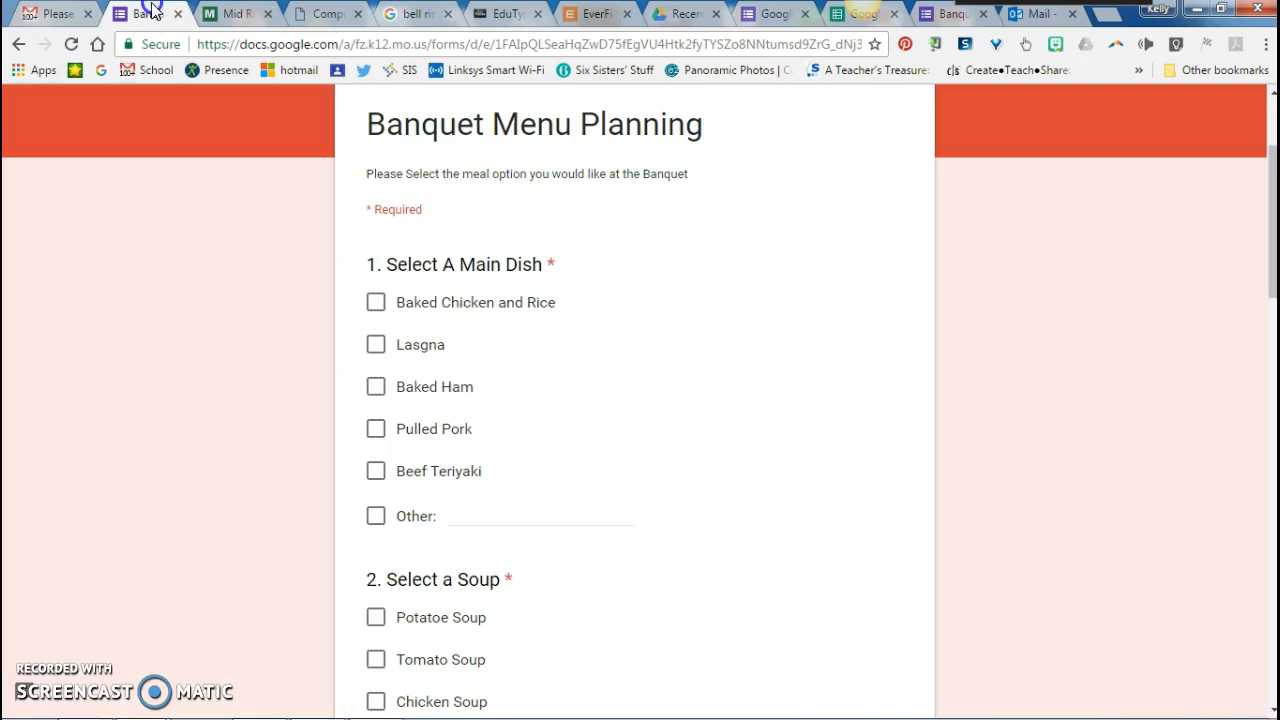
scroll(450, 430, down, 12)
scroll(458, 480, down, 4)
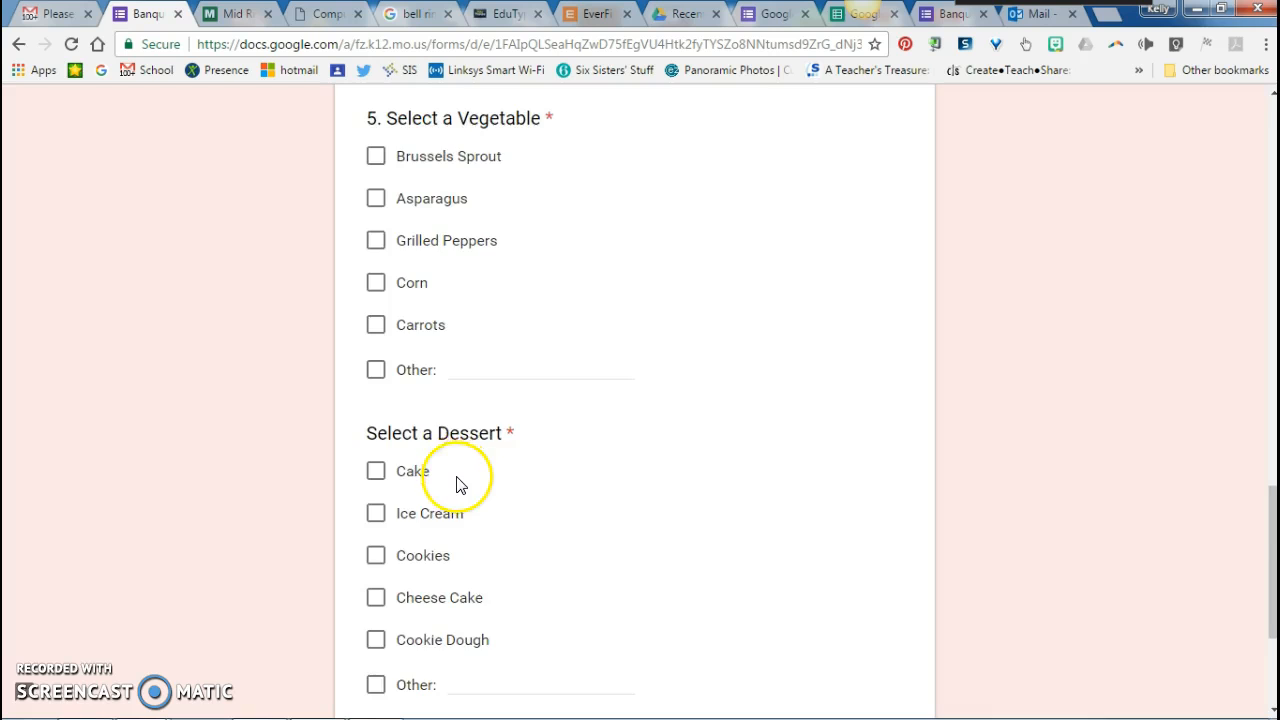
scroll(457, 490, up, 5)
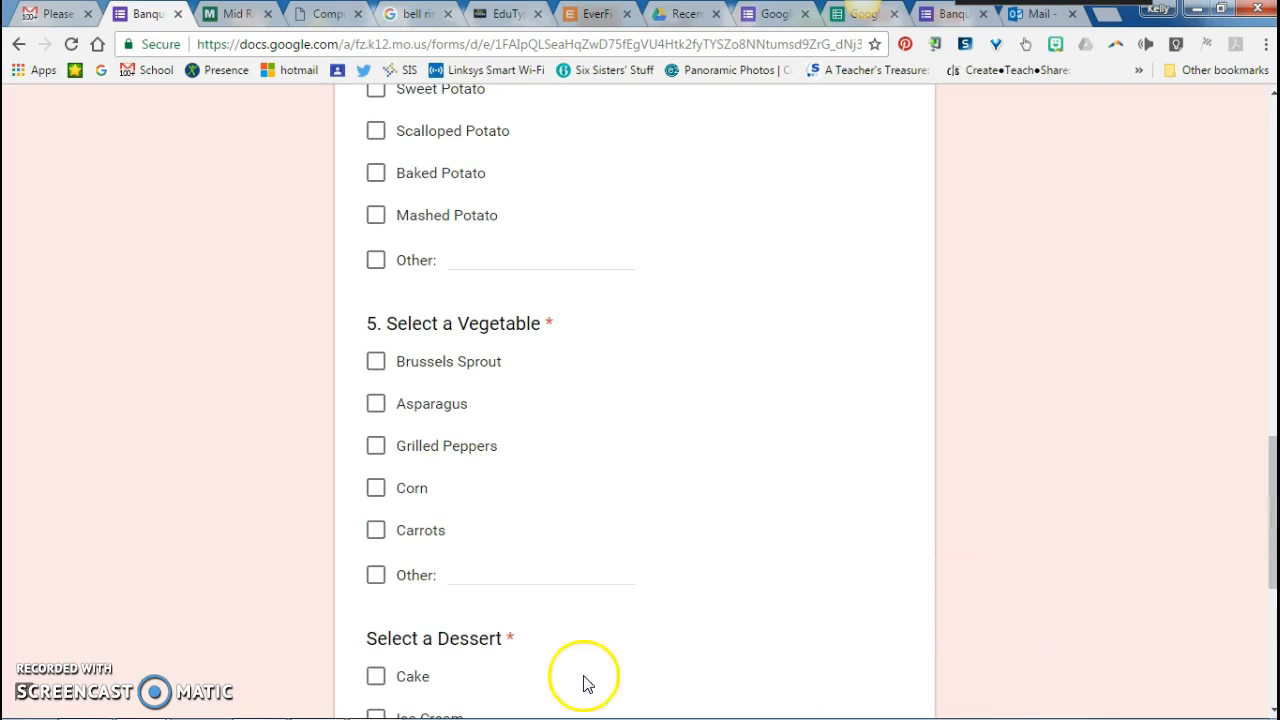